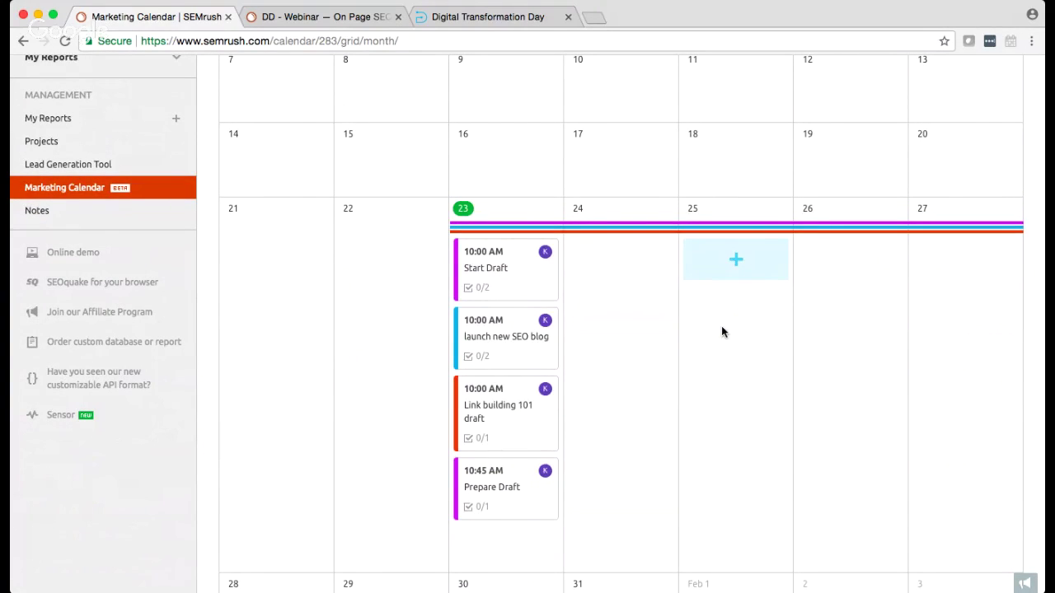
Review the January 2018 month view of the marketing calendar, and view its activities and campaigns lists.
scroll(721, 327, down, 3)
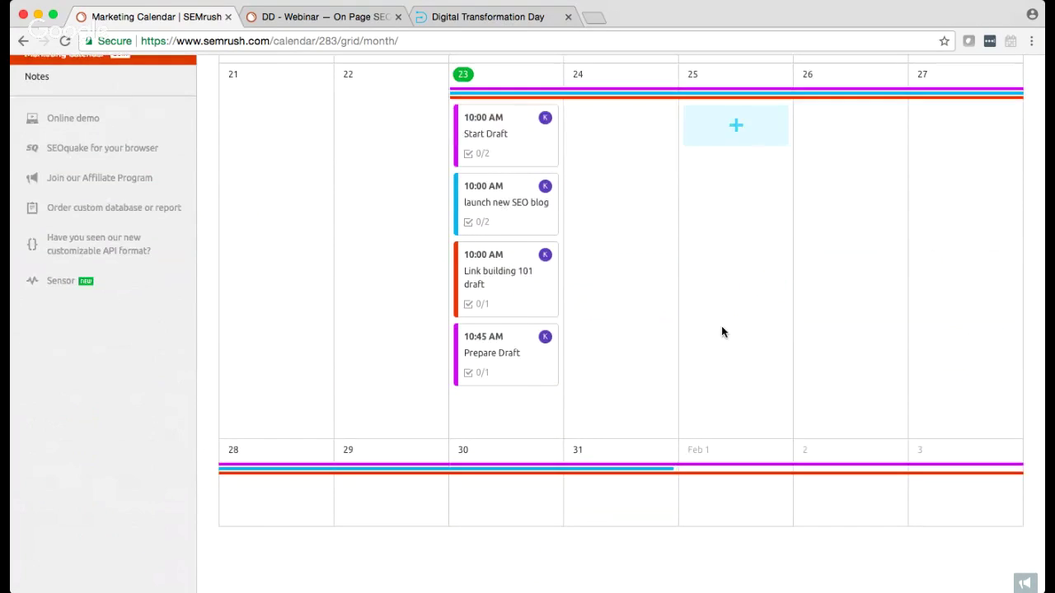
scroll(721, 332, up, 2)
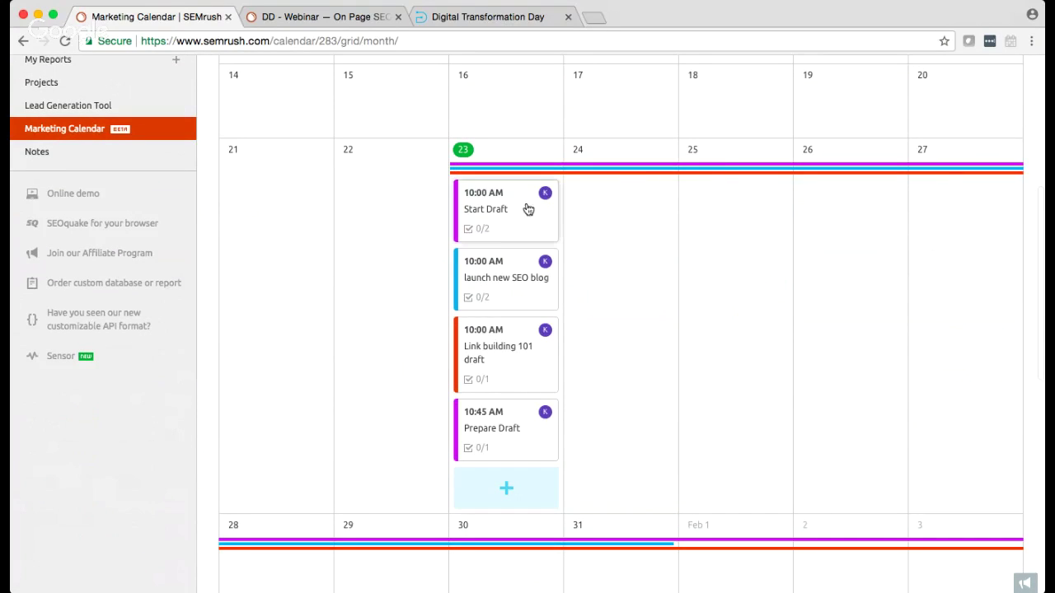
scroll(514, 334, up, 3)
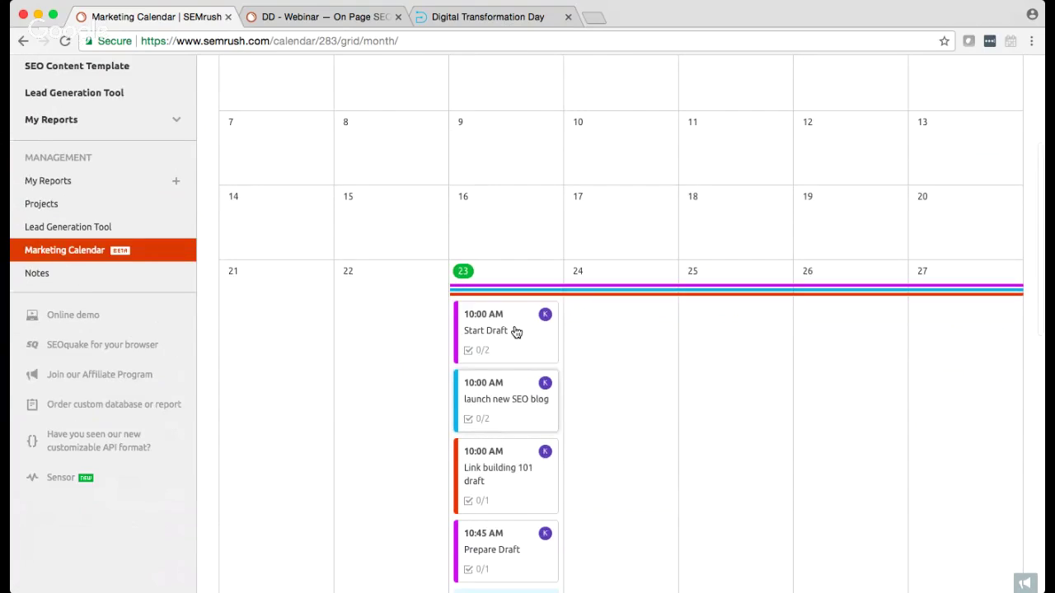
scroll(514, 331, up, 4)
scroll(514, 330, up, 2)
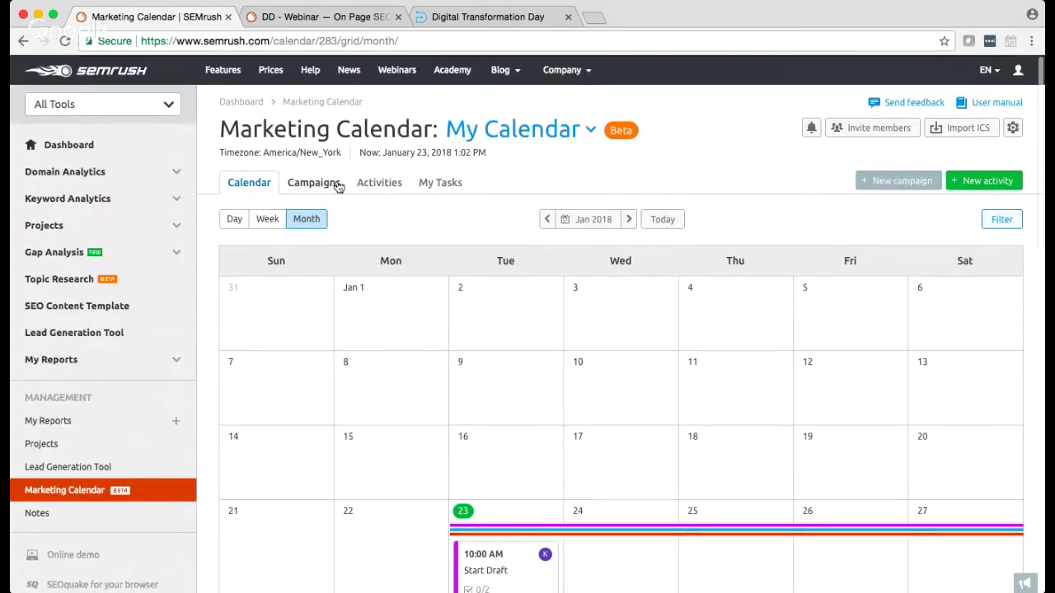
click(384, 184)
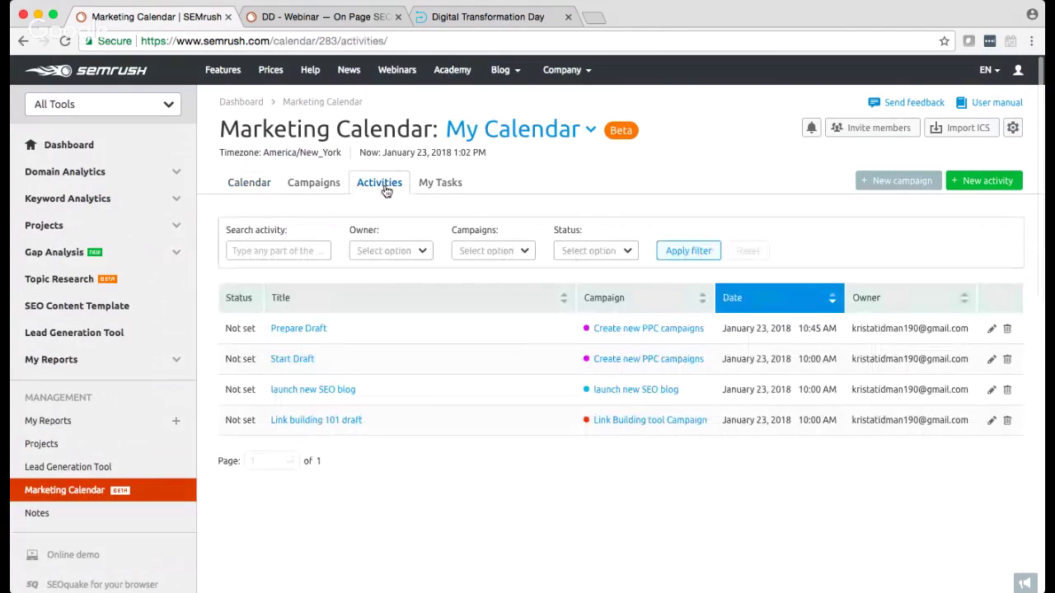
click(320, 191)
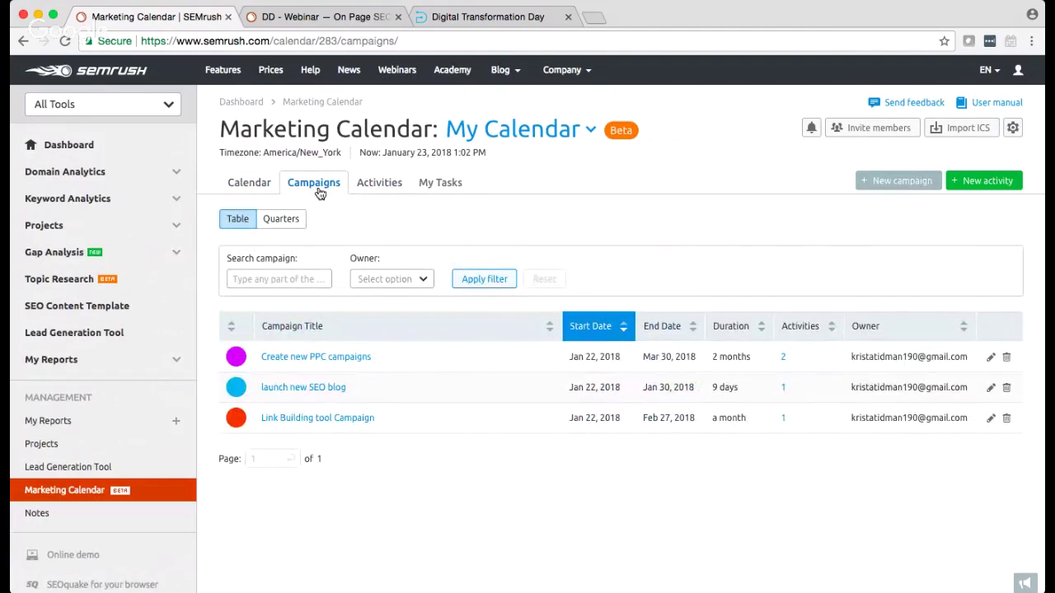
View the calendar's own tasks filtered by done, all and to do.
click(459, 190)
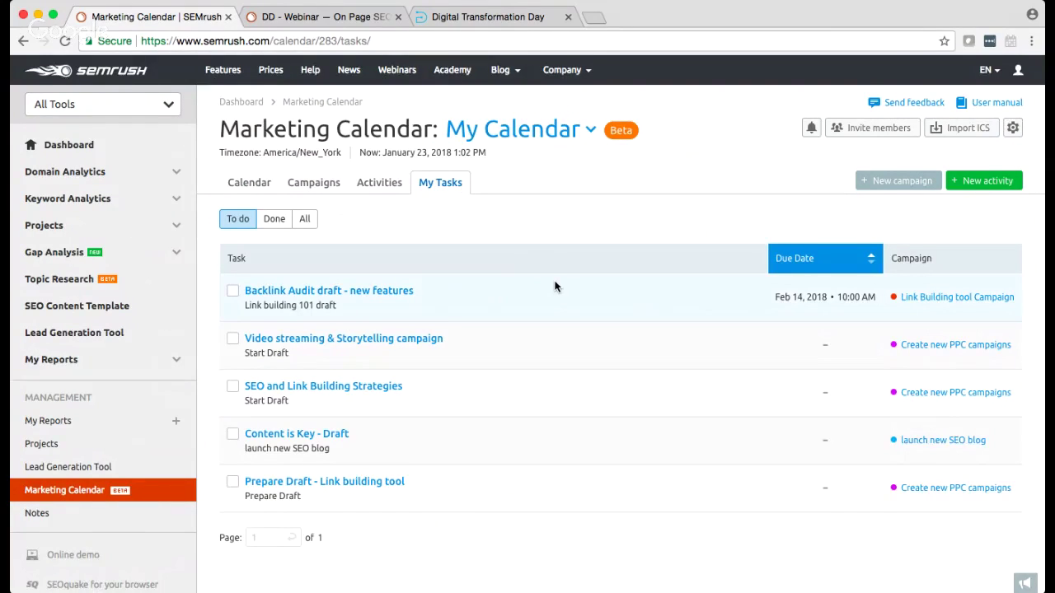
scroll(556, 285, down, 2)
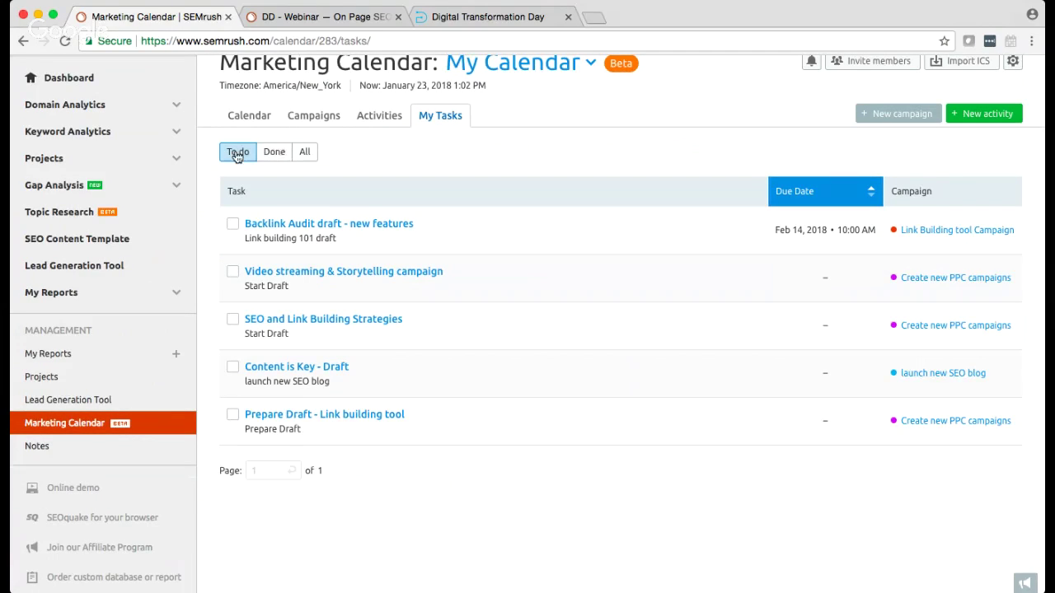
click(276, 155)
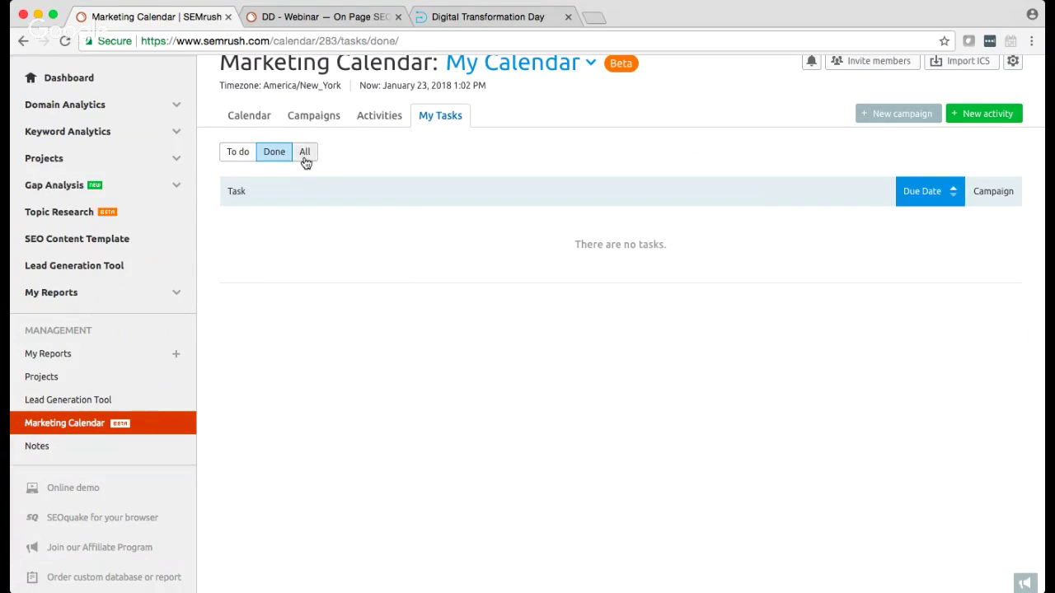
click(304, 160)
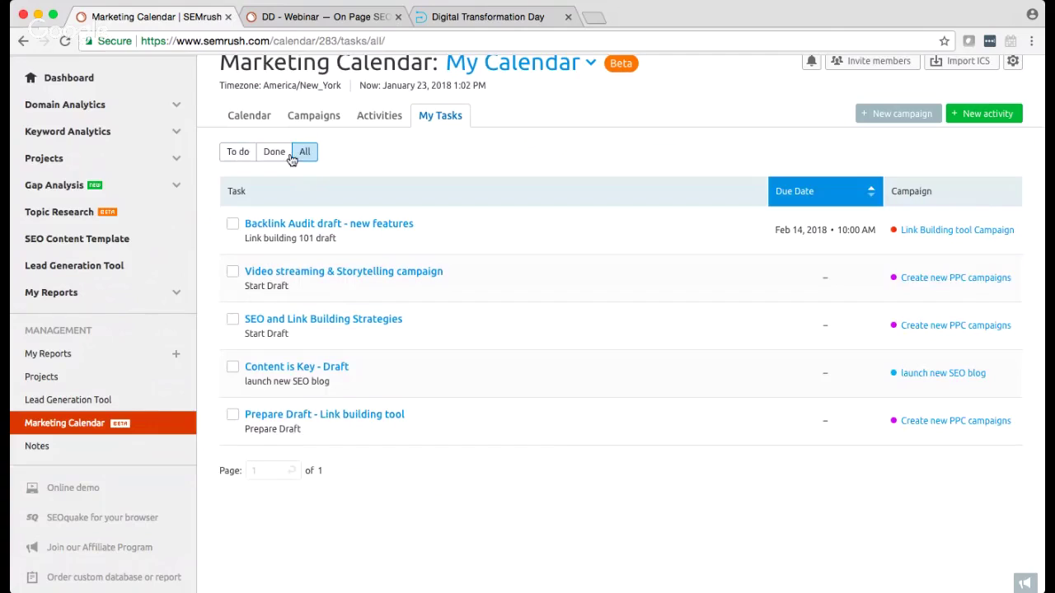
click(239, 153)
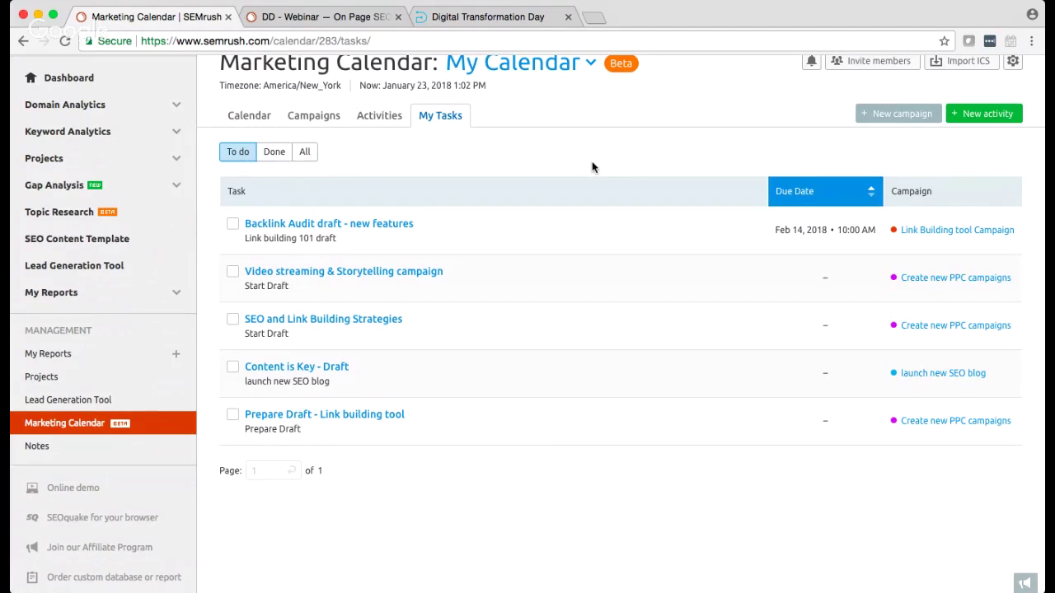
Expand the Projects section of the site navigation to list the existing projects.
scroll(591, 168, up, 2)
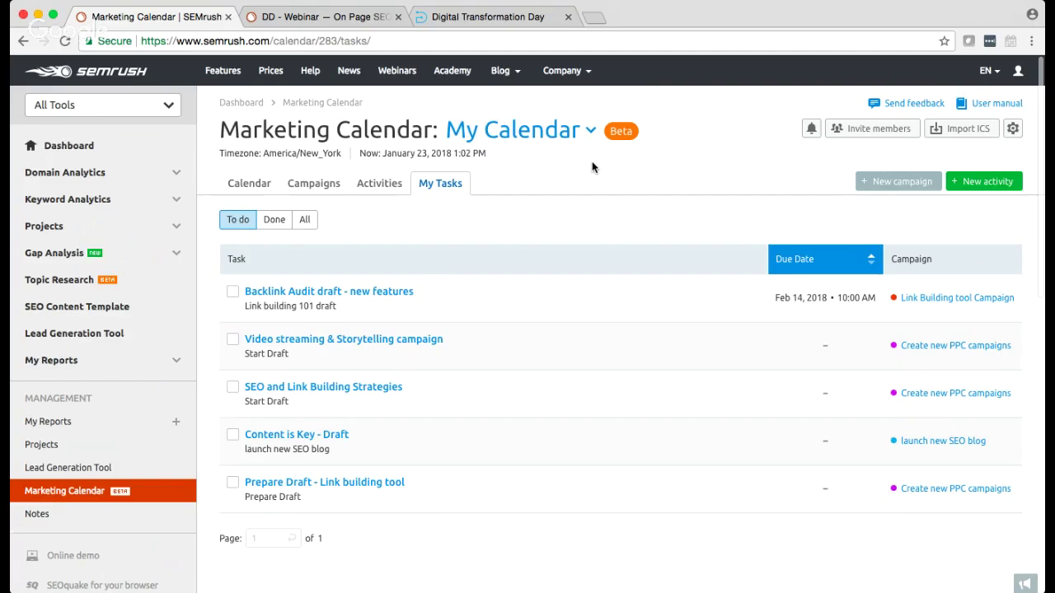
scroll(563, 228, down, 1)
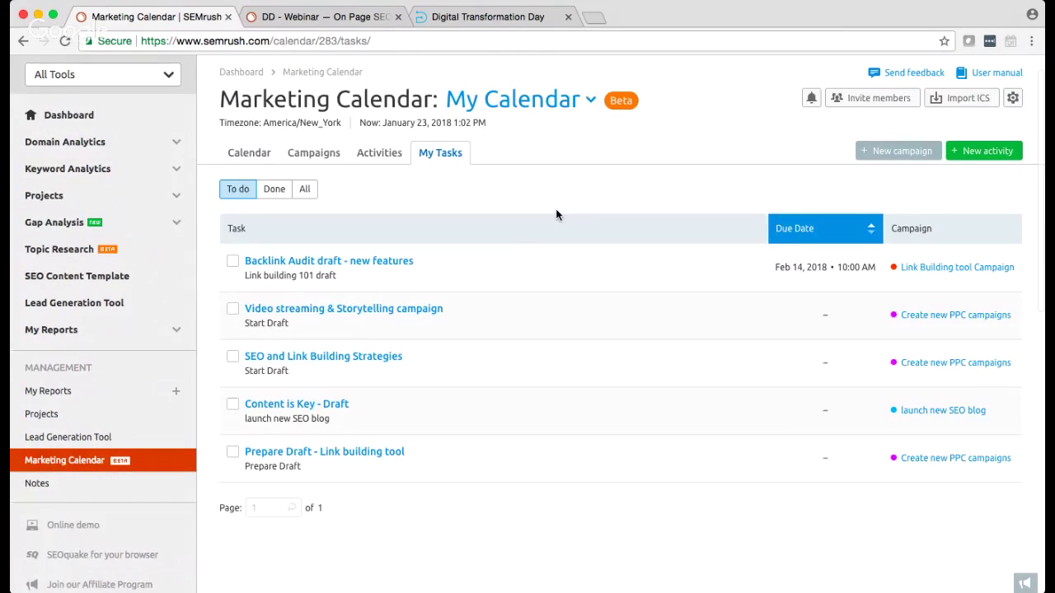
scroll(556, 215, up, 1)
scroll(555, 215, down, 1)
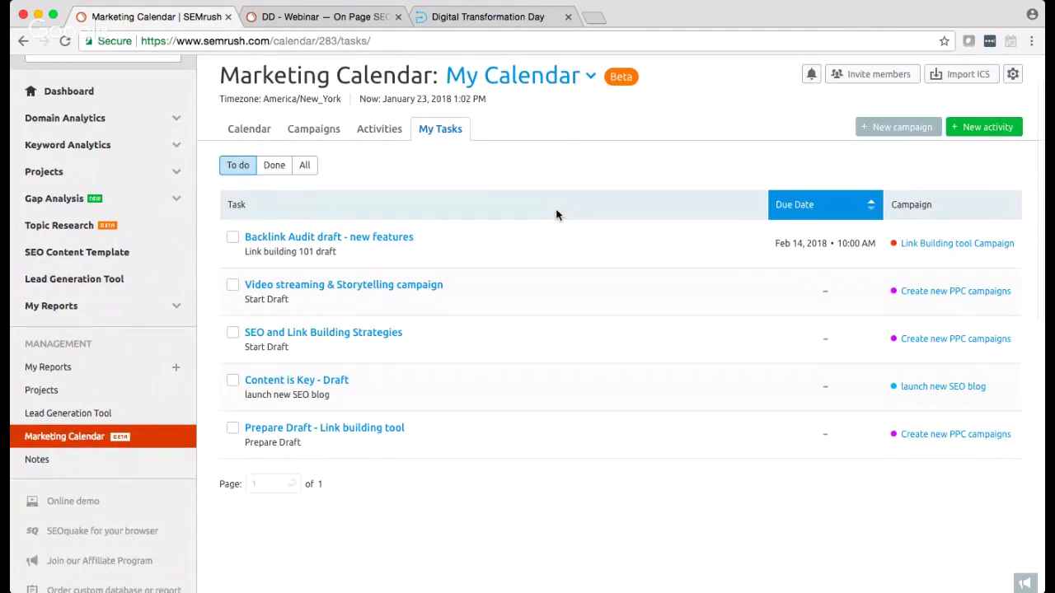
scroll(556, 215, up, 2)
scroll(555, 215, down, 1)
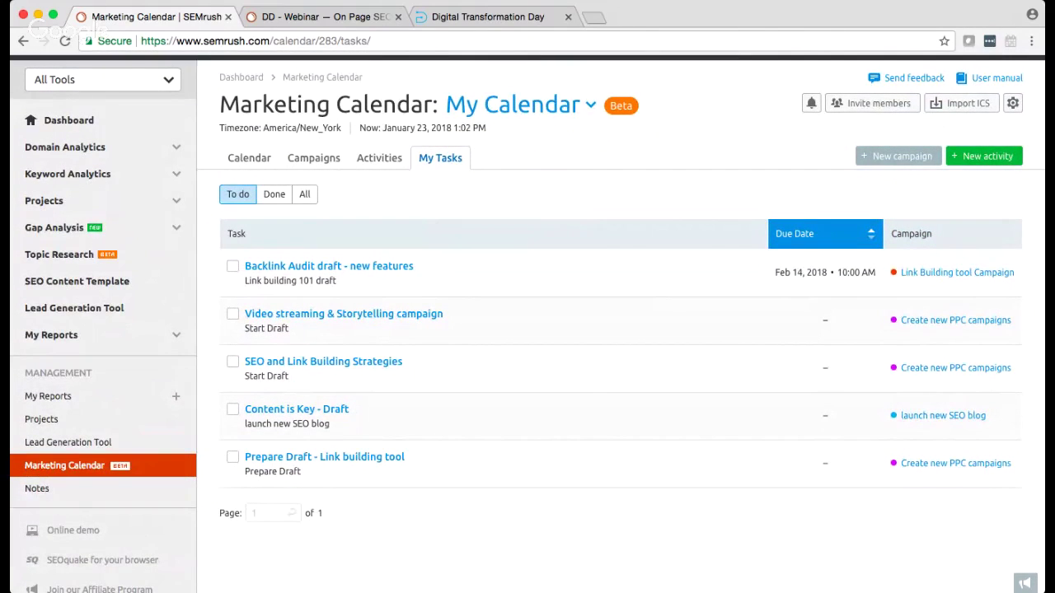
click(86, 204)
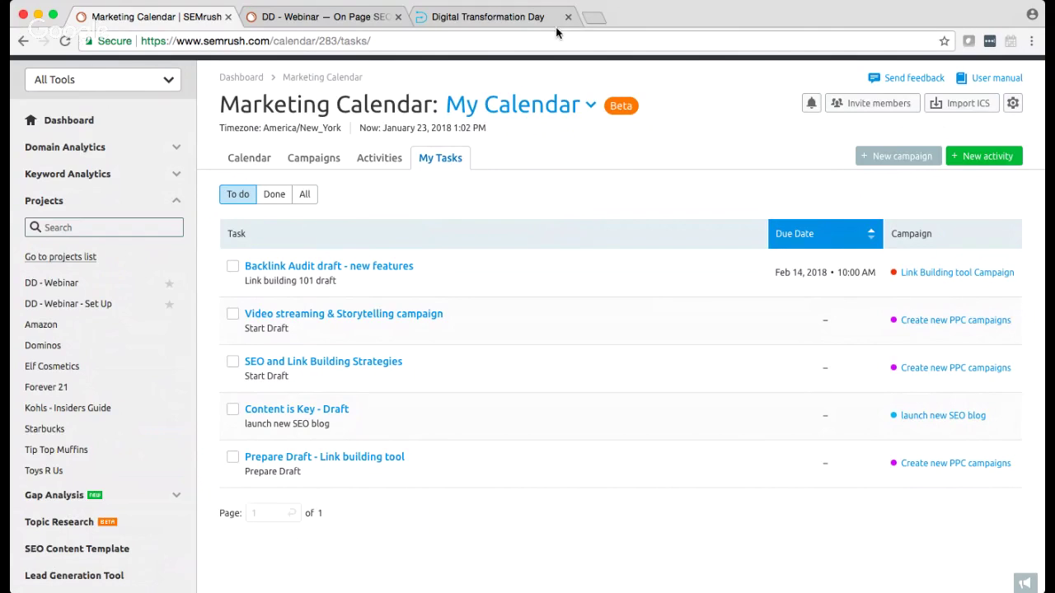
Switch to the Digital Transformation Day website and look through the conference introduction and its speaker profiles.
click(511, 17)
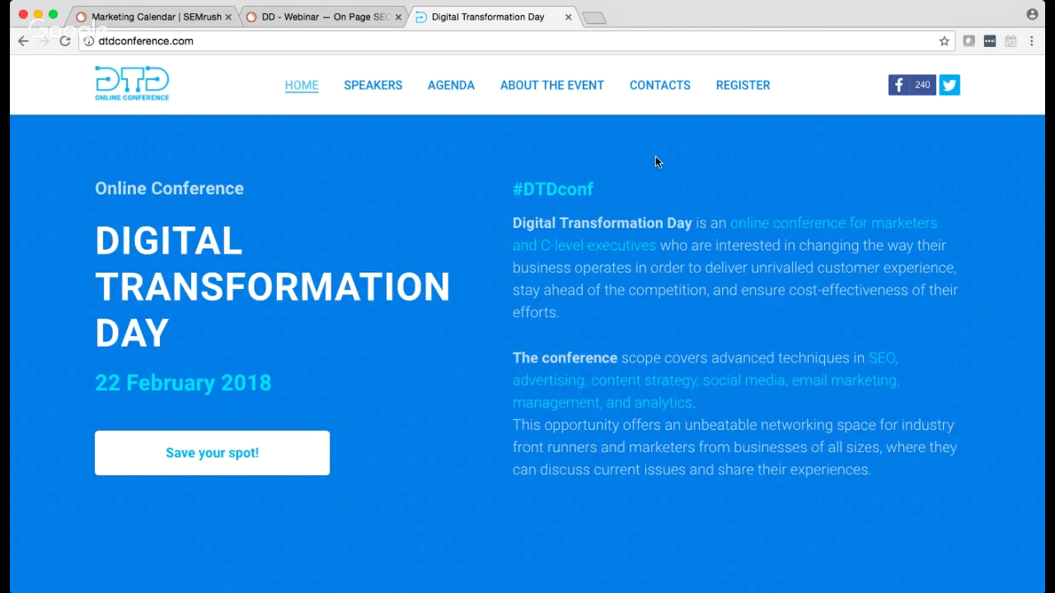
scroll(656, 162, down, 2)
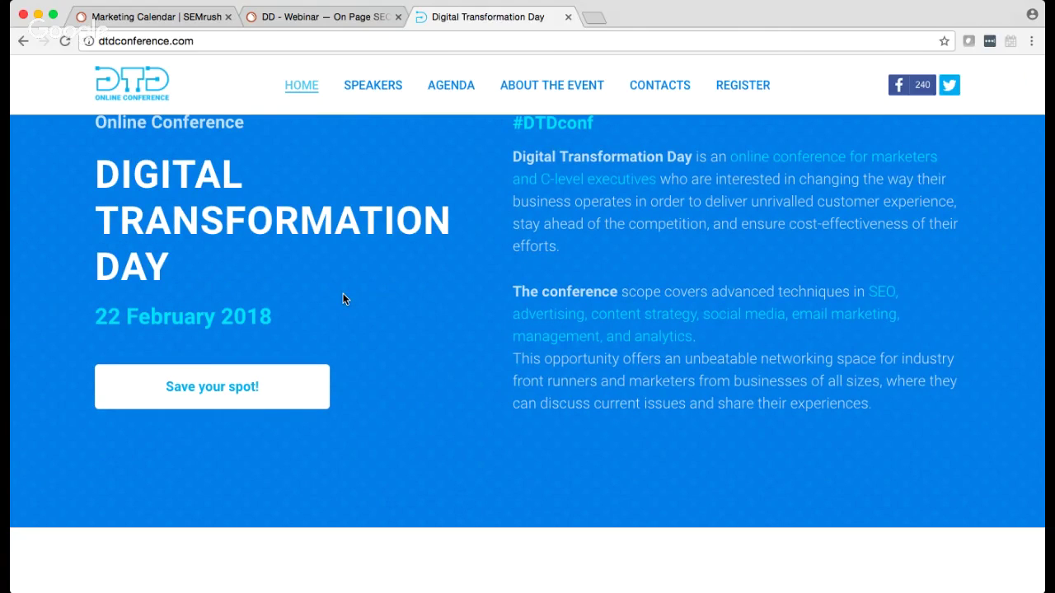
scroll(342, 294, up, 1)
scroll(343, 298, down, 10)
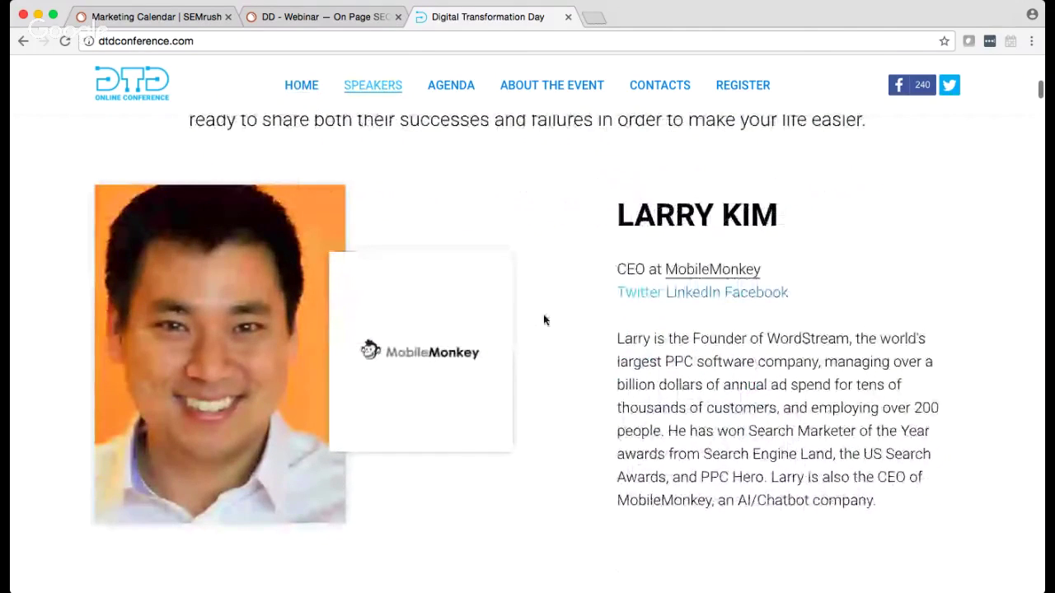
scroll(543, 318, down, 5)
scroll(543, 319, down, 6)
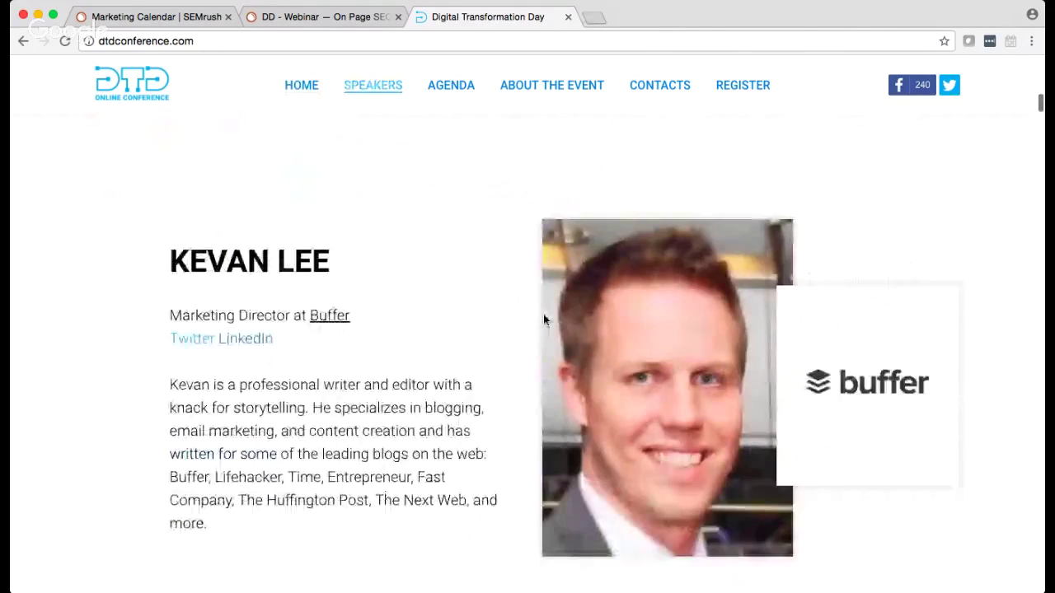
scroll(544, 320, down, 7)
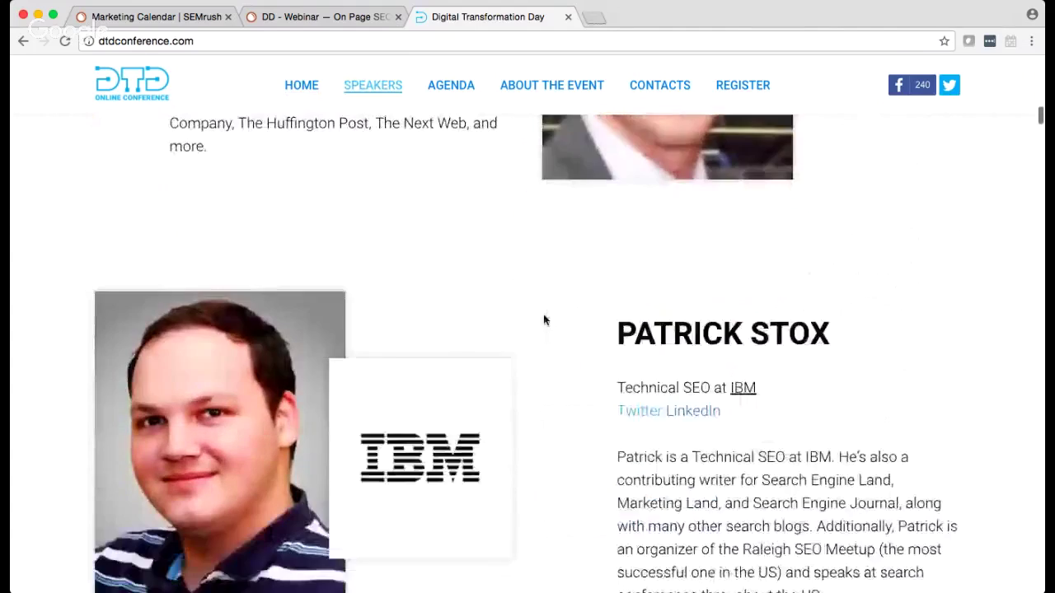
scroll(544, 319, down, 10)
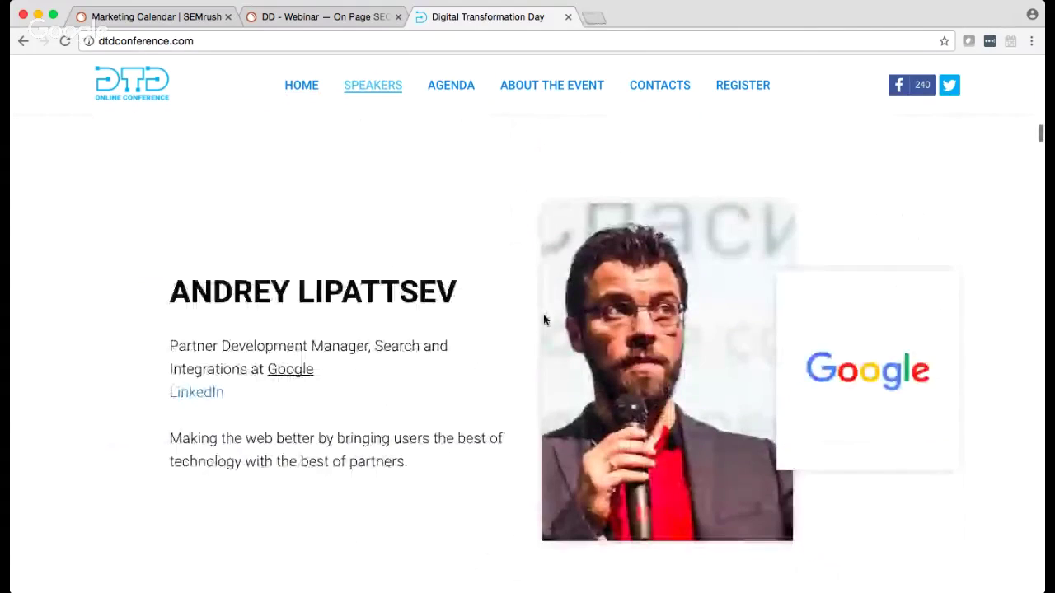
scroll(543, 320, down, 2)
scroll(542, 319, up, 20)
scroll(543, 319, up, 10)
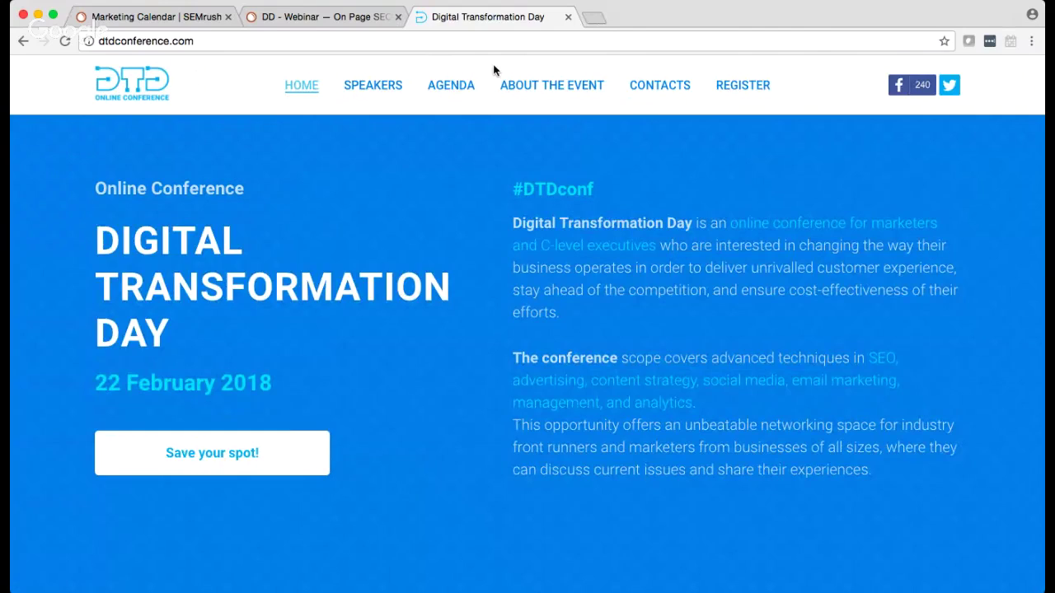
scroll(494, 71, down, 1)
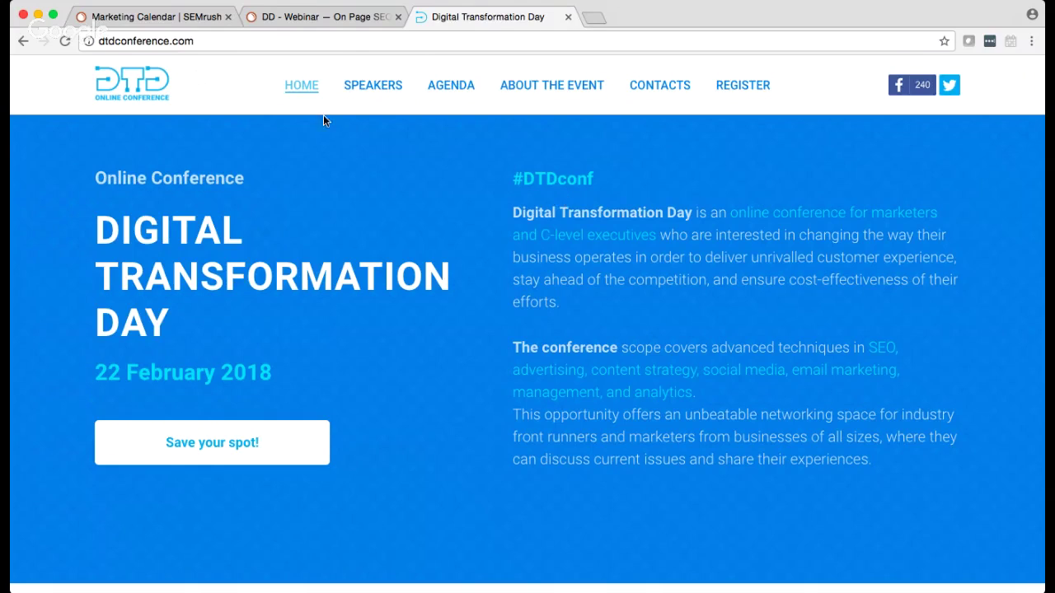
Return to the SEMrush Marketing Calendar page and go to the full projects list.
click(334, 18)
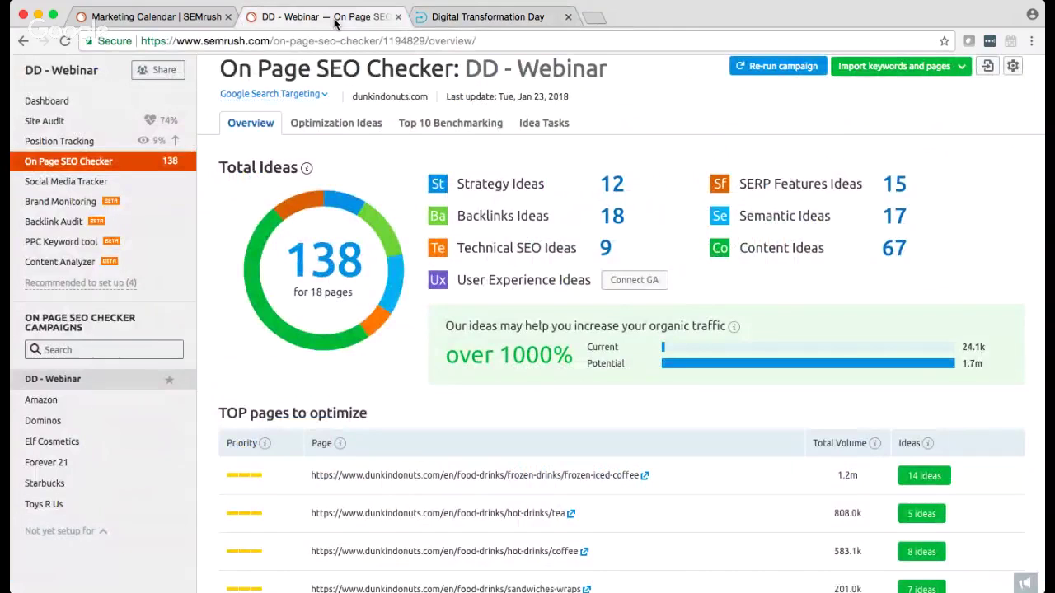
click(198, 17)
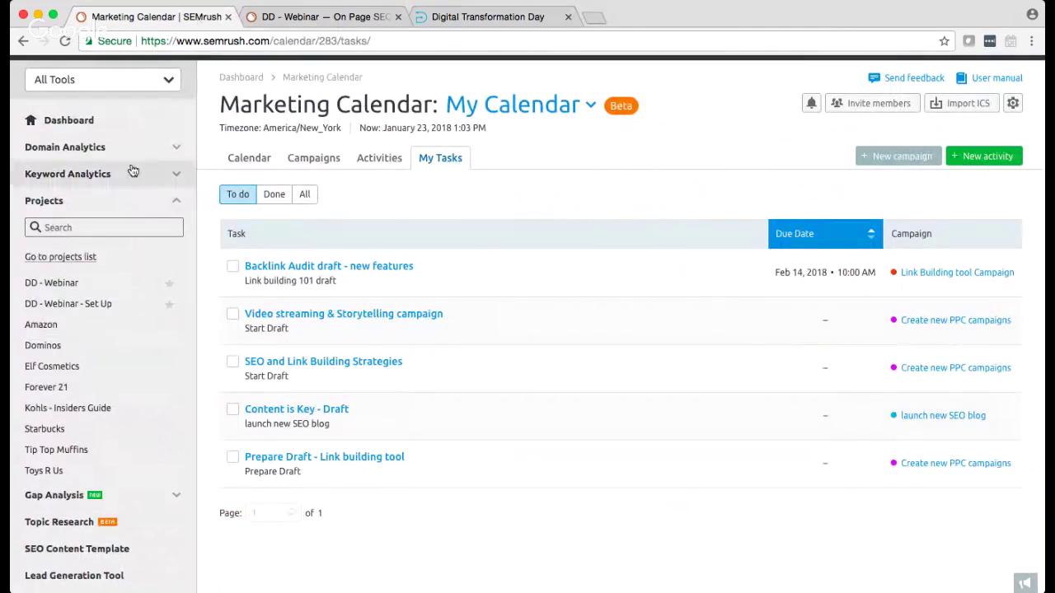
click(83, 257)
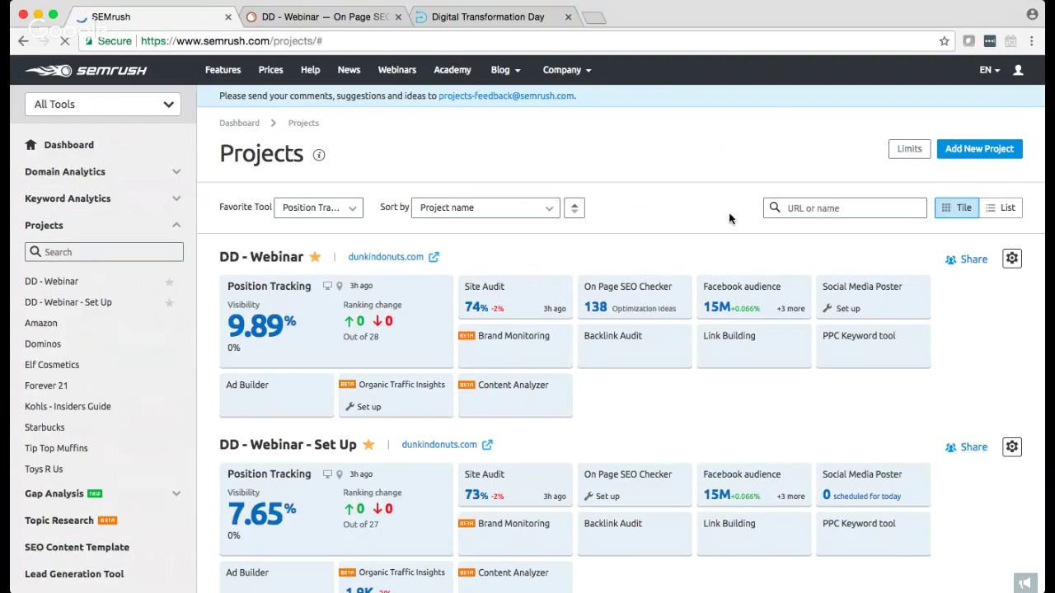
Start the On Page SEO Checker setup for the "DD - Webinar - Set Up" project.
scroll(729, 218, down, 1)
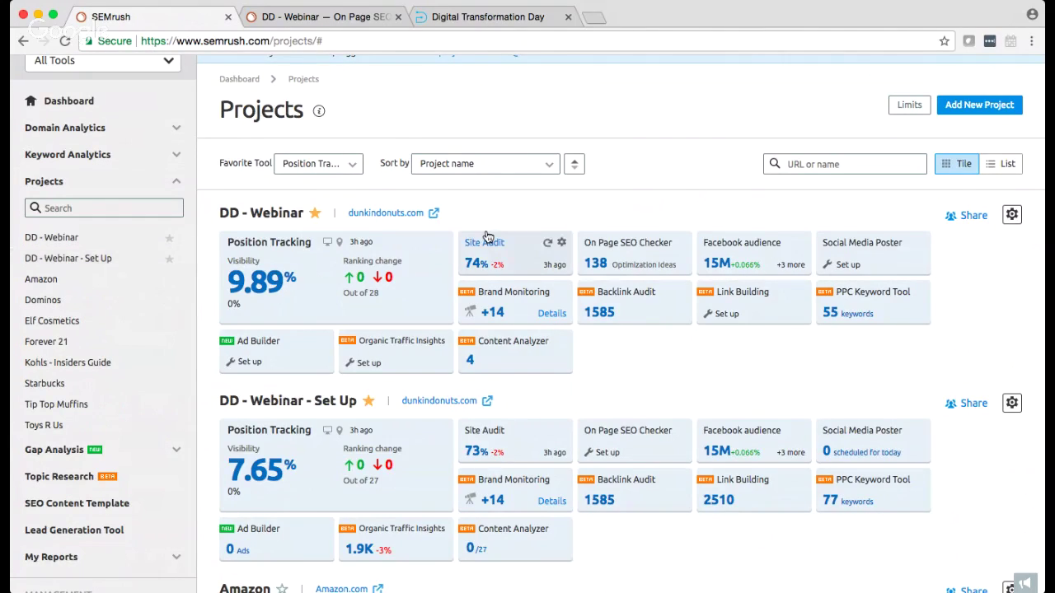
scroll(488, 237, down, 1)
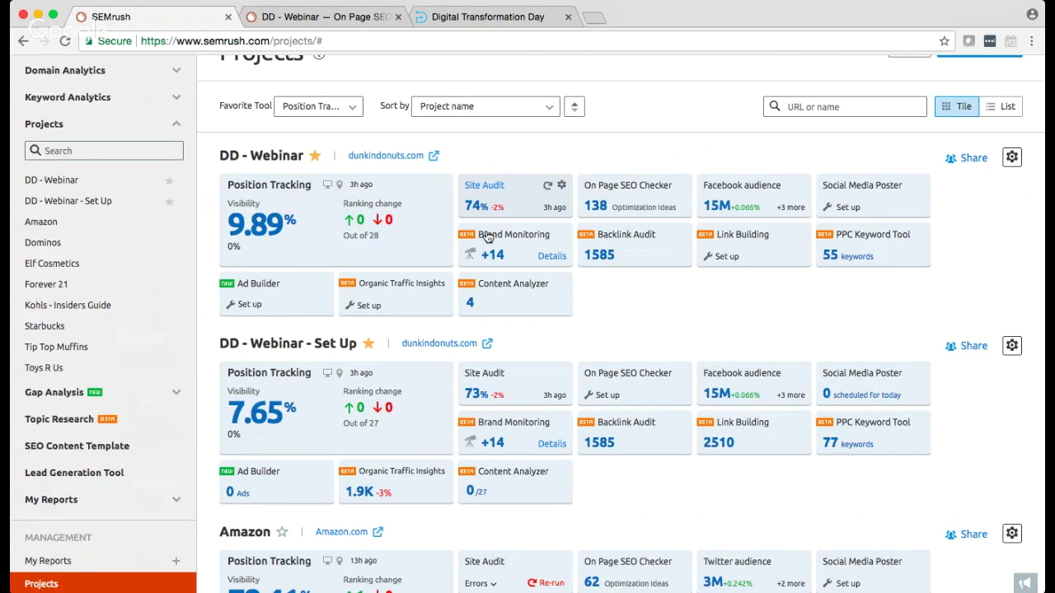
scroll(488, 237, down, 1)
scroll(653, 154, down, 1)
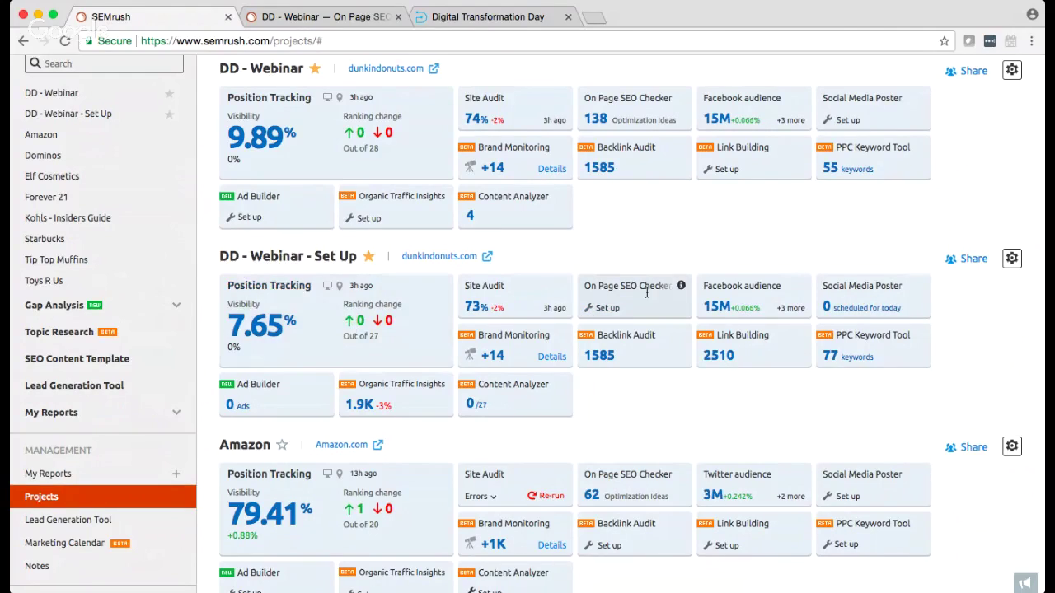
click(603, 307)
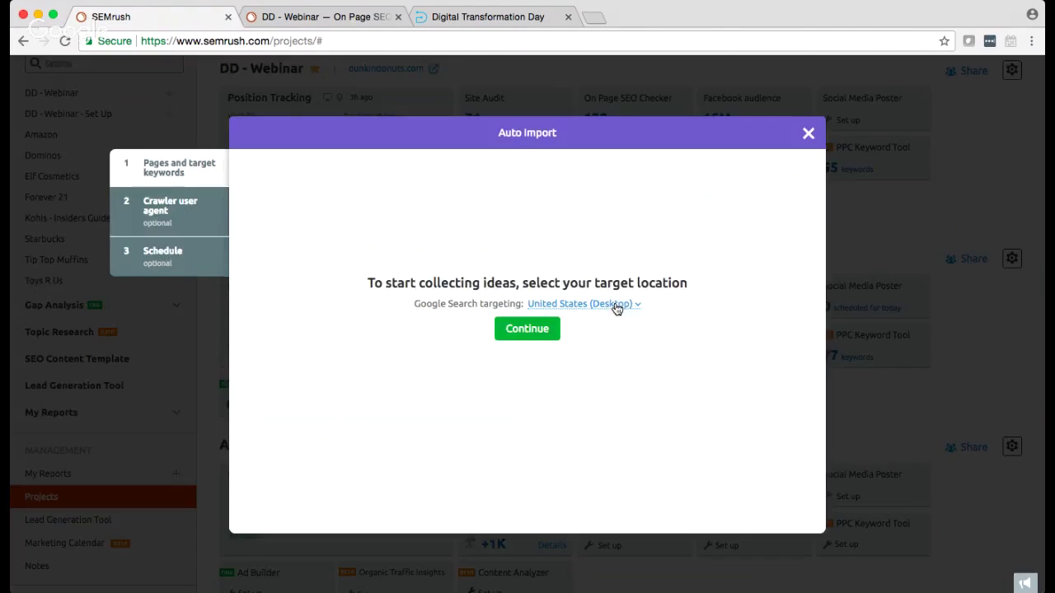
View the target location options of the On Page SEO Checker setup and set the crawler user agent to GoogleBot-Desktop.
scroll(617, 308, down, 1)
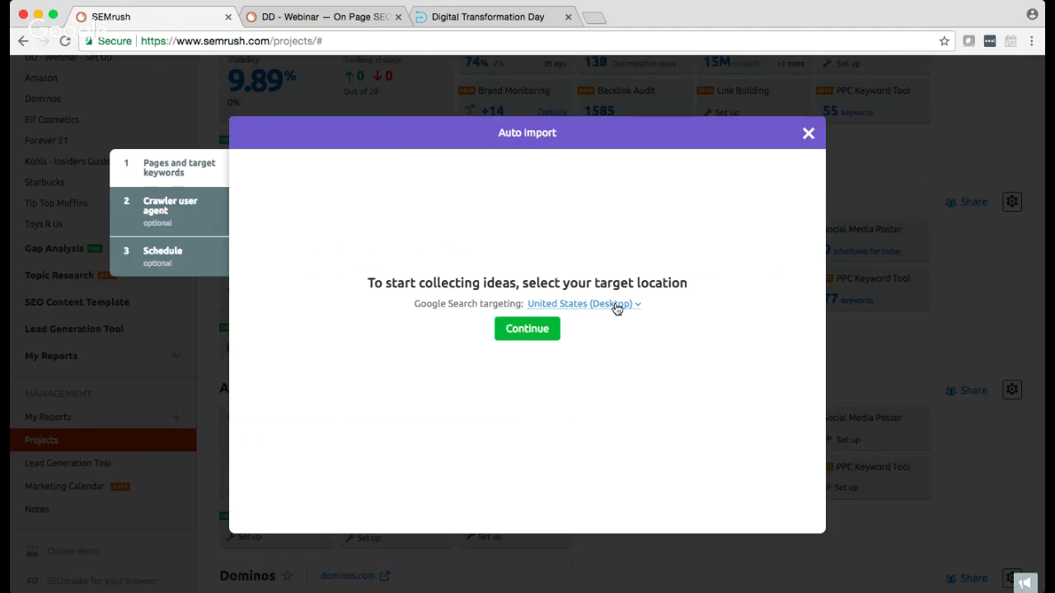
click(599, 303)
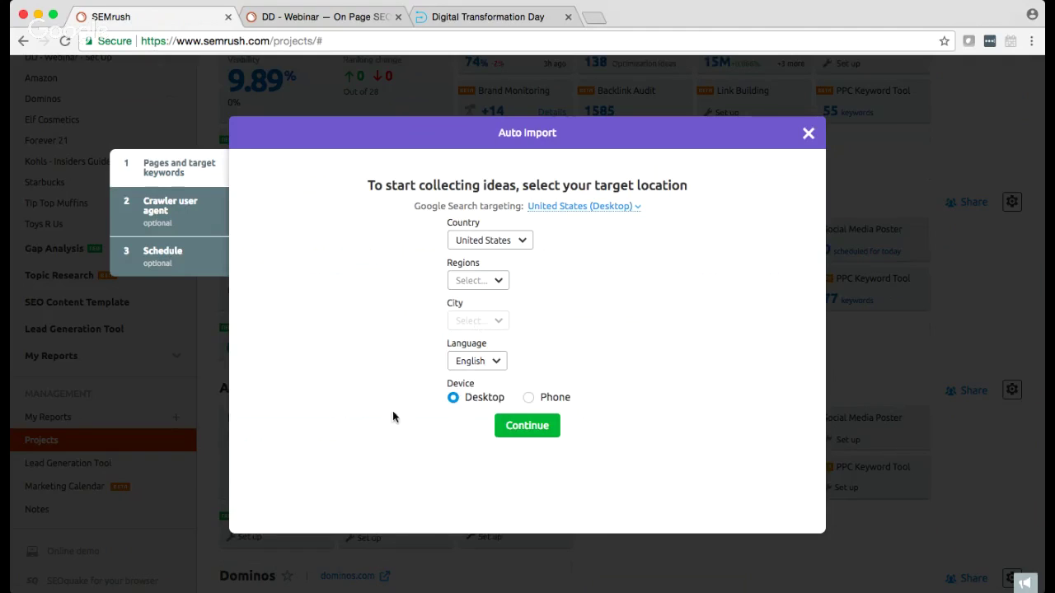
click(165, 213)
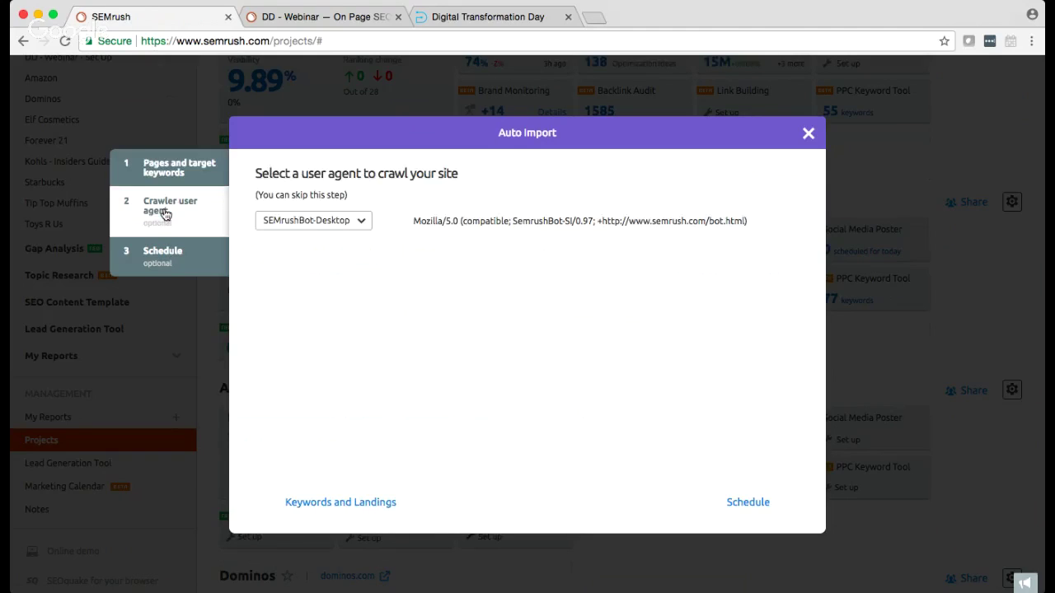
click(318, 221)
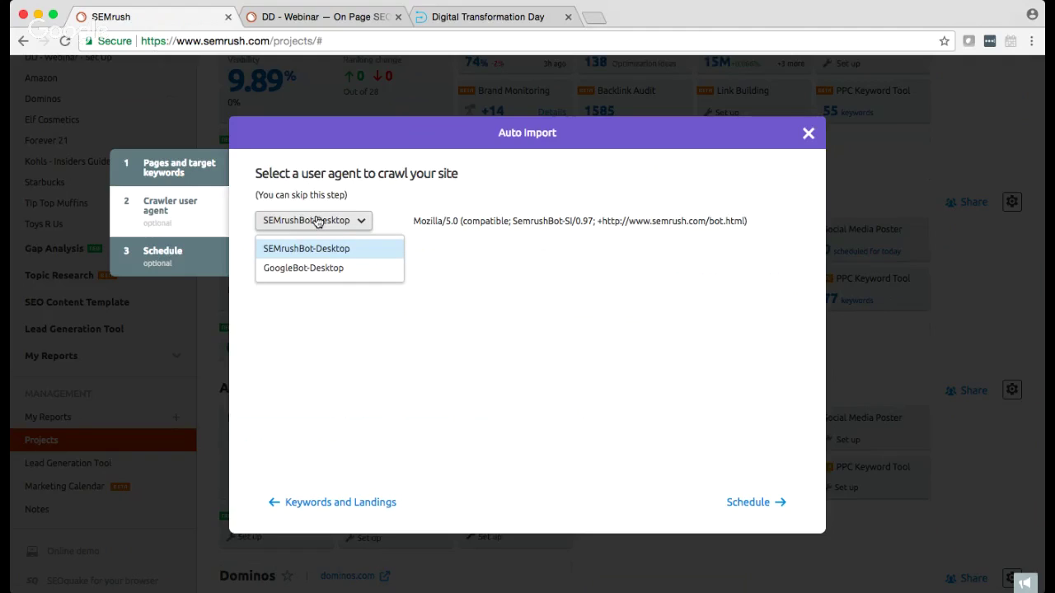
click(329, 269)
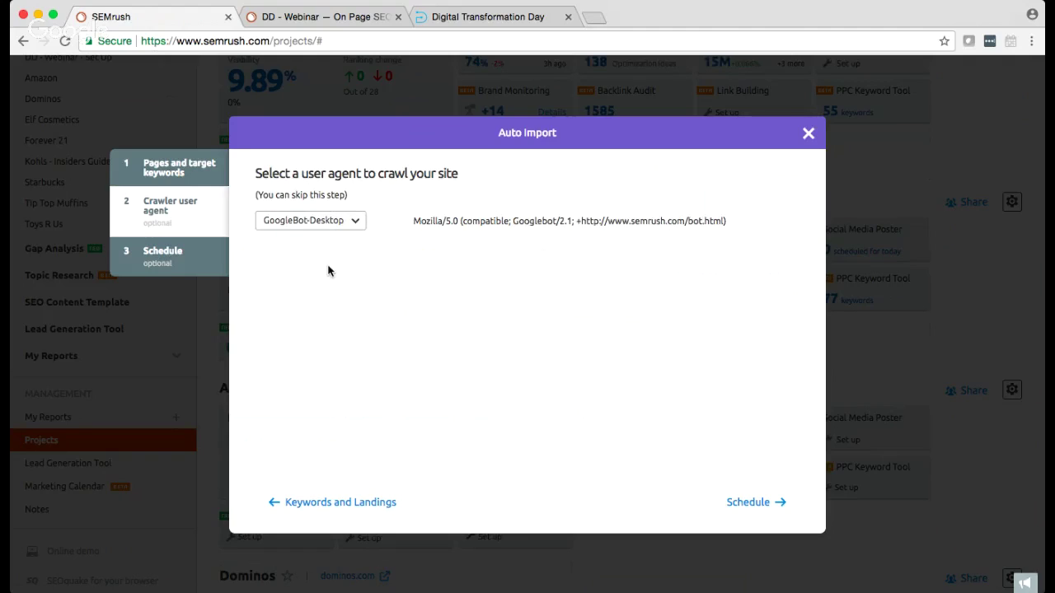
Schedule the re-collection of ideas as weekly, and continue the page and keyword setup with United States (Desktop) as the target location.
click(183, 266)
click(278, 222)
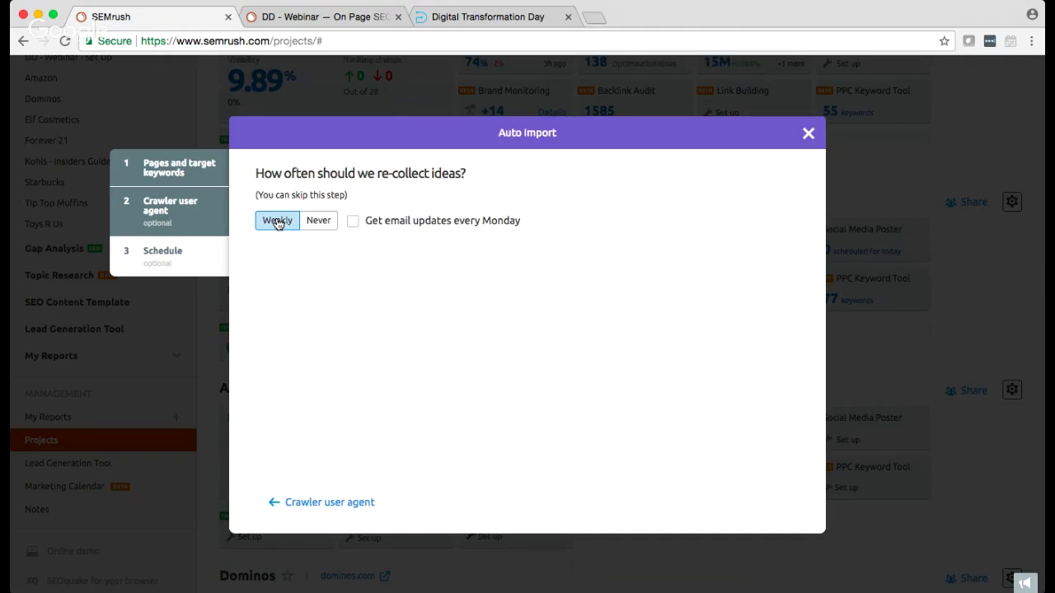
click(187, 183)
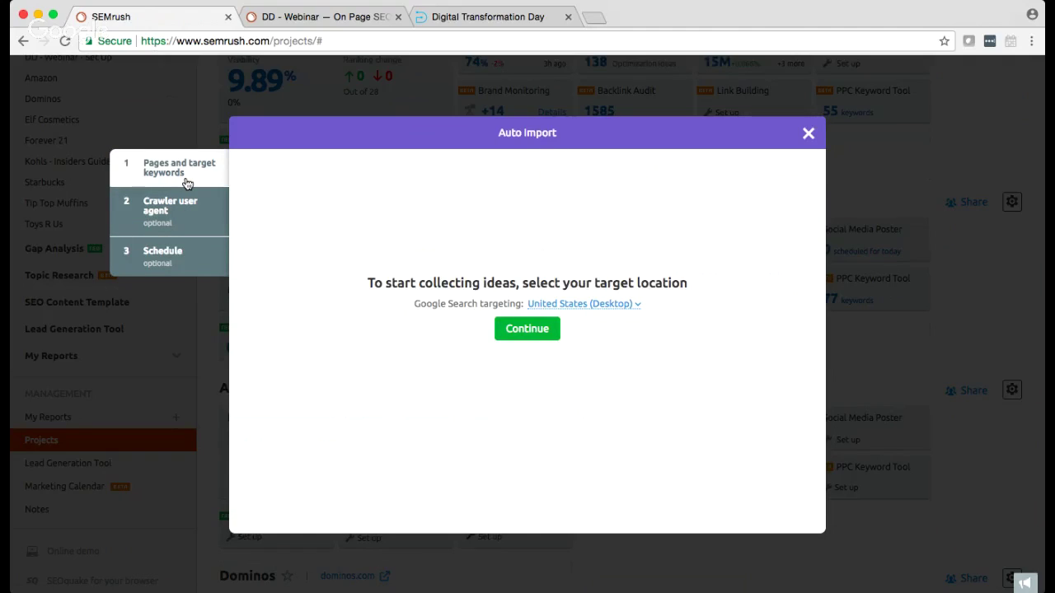
click(528, 329)
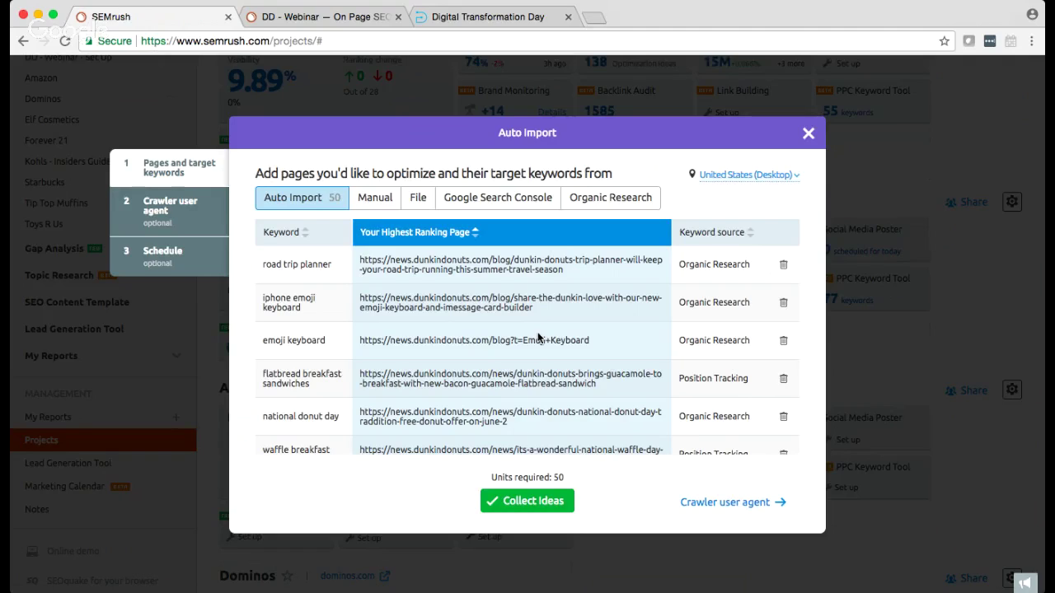
Check the Manual entry option, and add target pages and keywords from Organic Research.
click(369, 208)
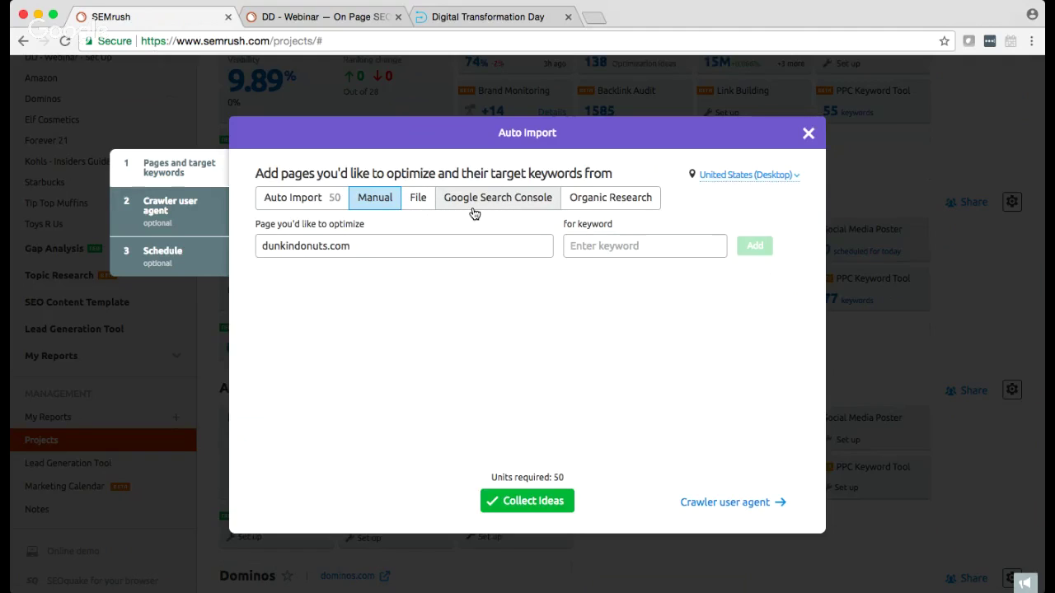
click(599, 208)
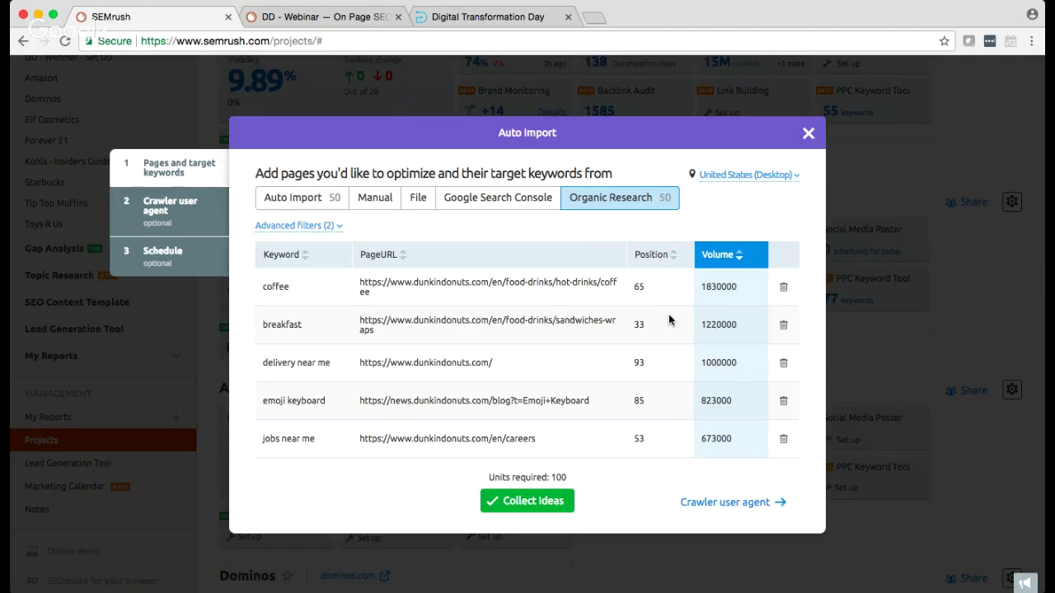
scroll(737, 322, down, 3)
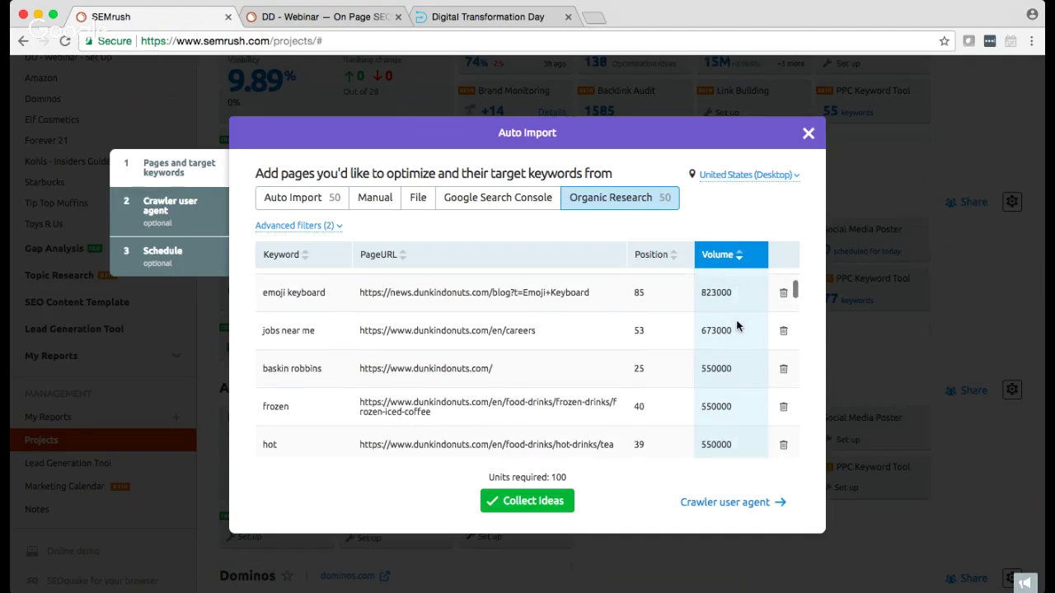
scroll(736, 326, down, 1)
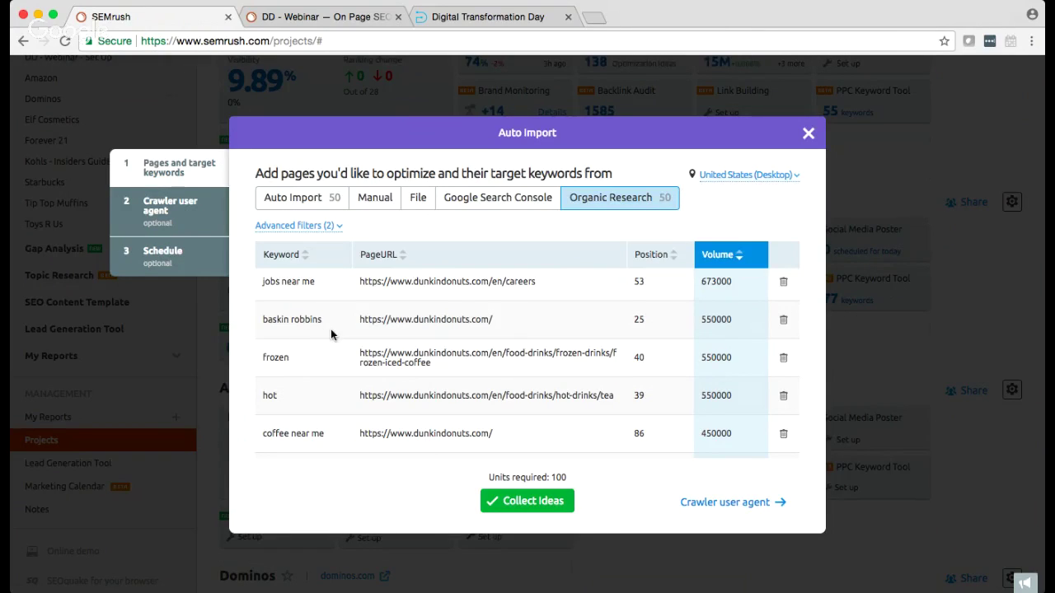
Remove the keywords "baskin robbins", "emoji keyboard" and "logo" from the Organic Research list and start collecting ideas.
click(783, 320)
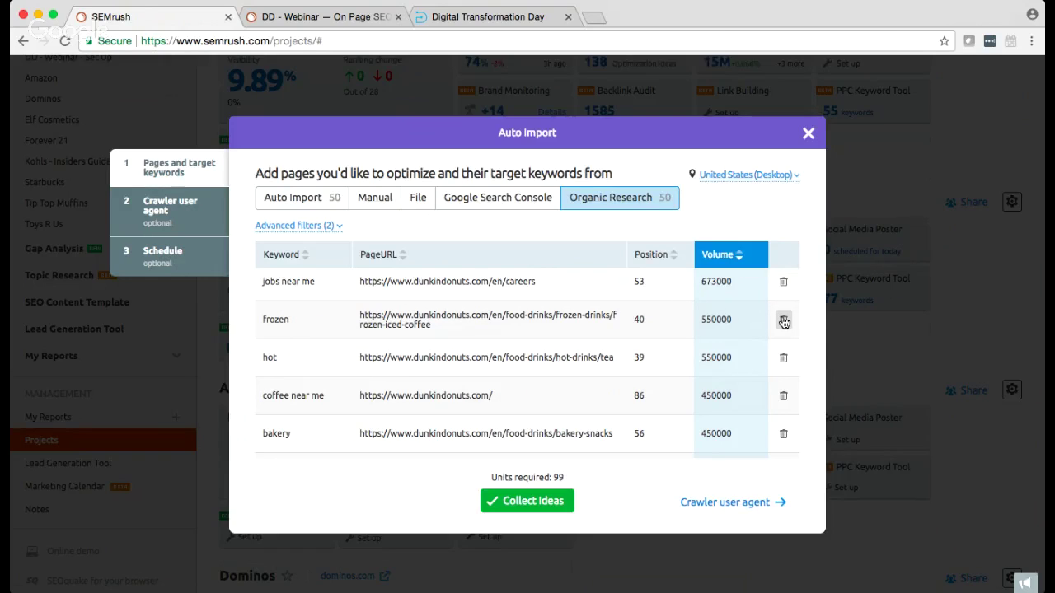
scroll(783, 322, up, 3)
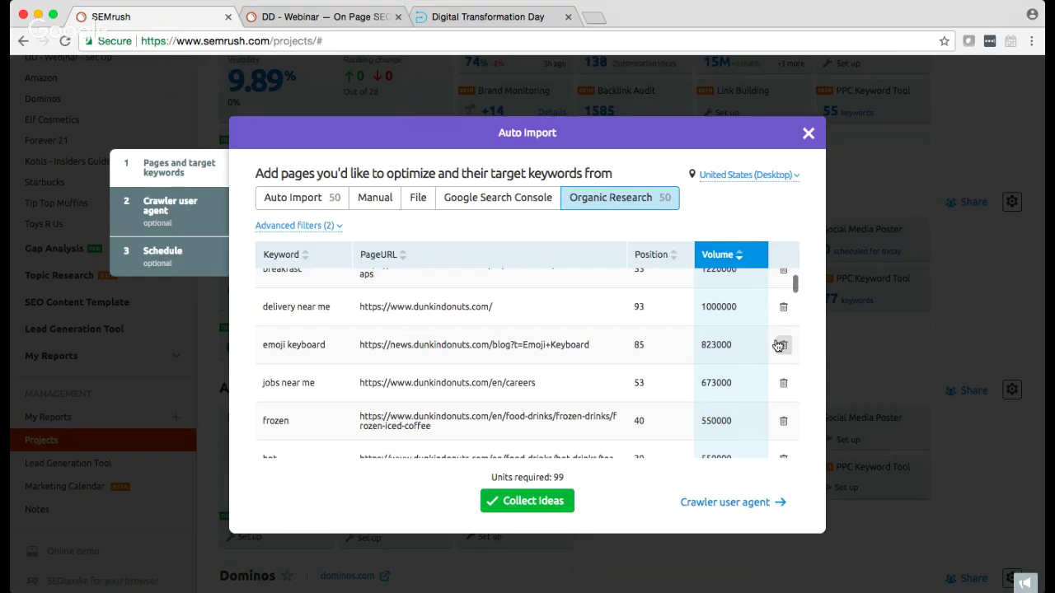
click(781, 347)
scroll(616, 357, up, 2)
scroll(616, 356, down, 5)
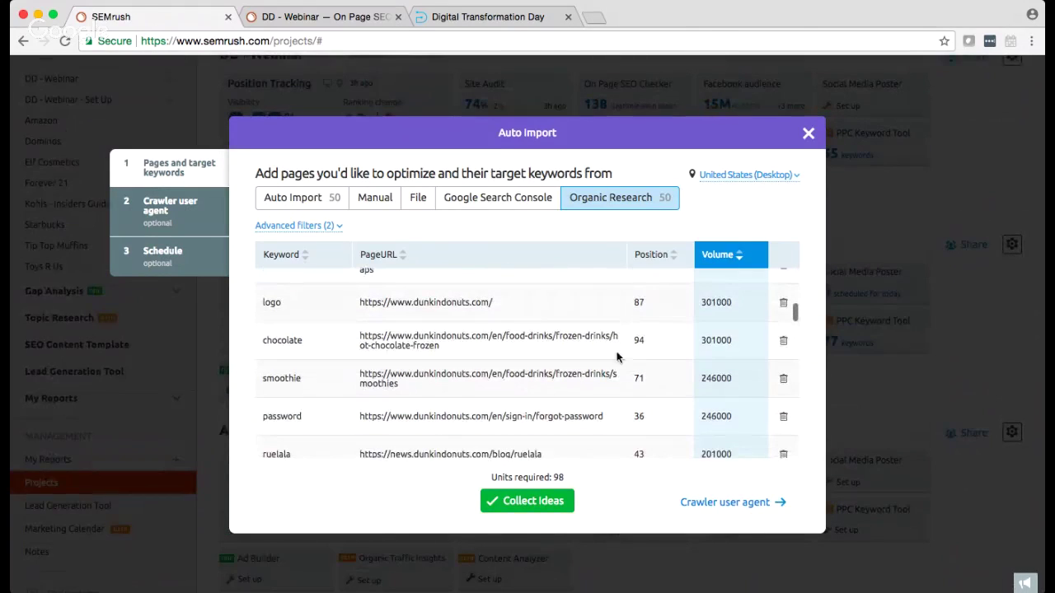
click(783, 302)
scroll(610, 331, up, 3)
scroll(602, 329, up, 3)
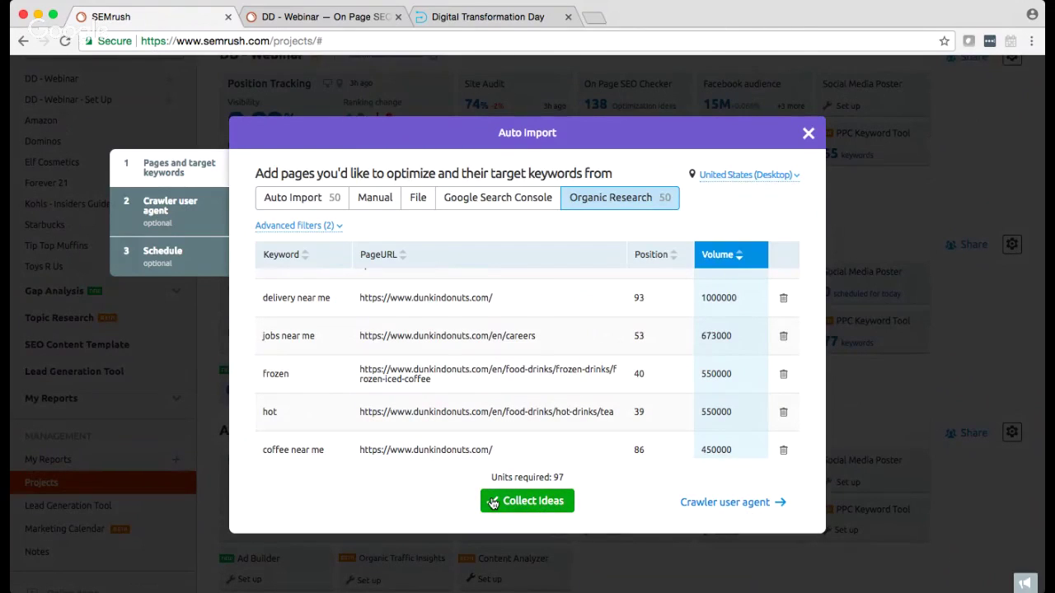
click(528, 501)
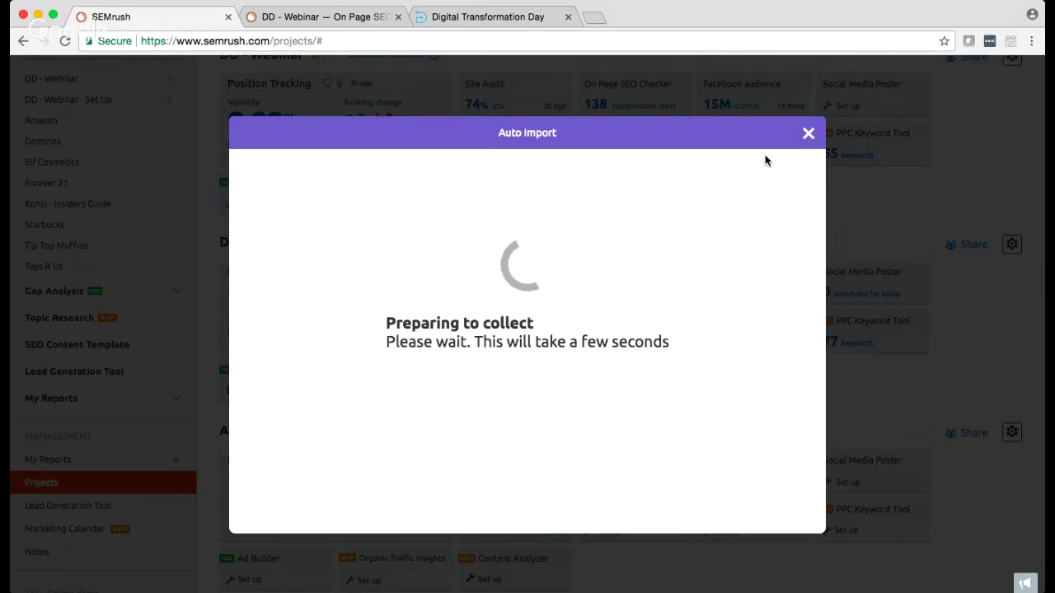
scroll(765, 161, up, 1)
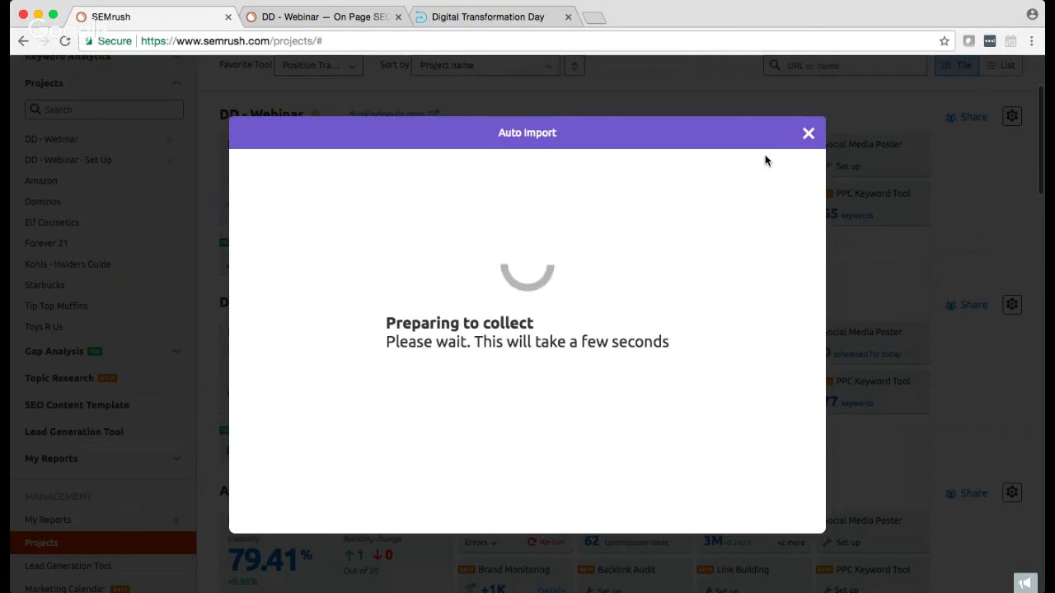
Switch to the DD - Webinar On Page SEO Checker and examine its overview: total ideas by category, traffic potential and top pages to optimize.
click(303, 19)
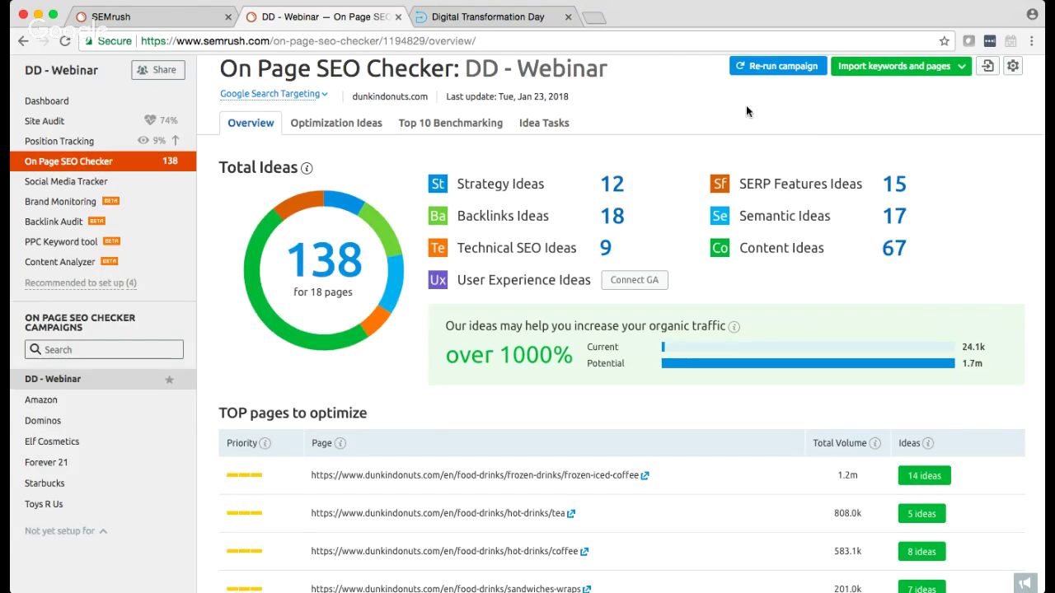
scroll(745, 104, up, 1)
scroll(745, 105, down, 2)
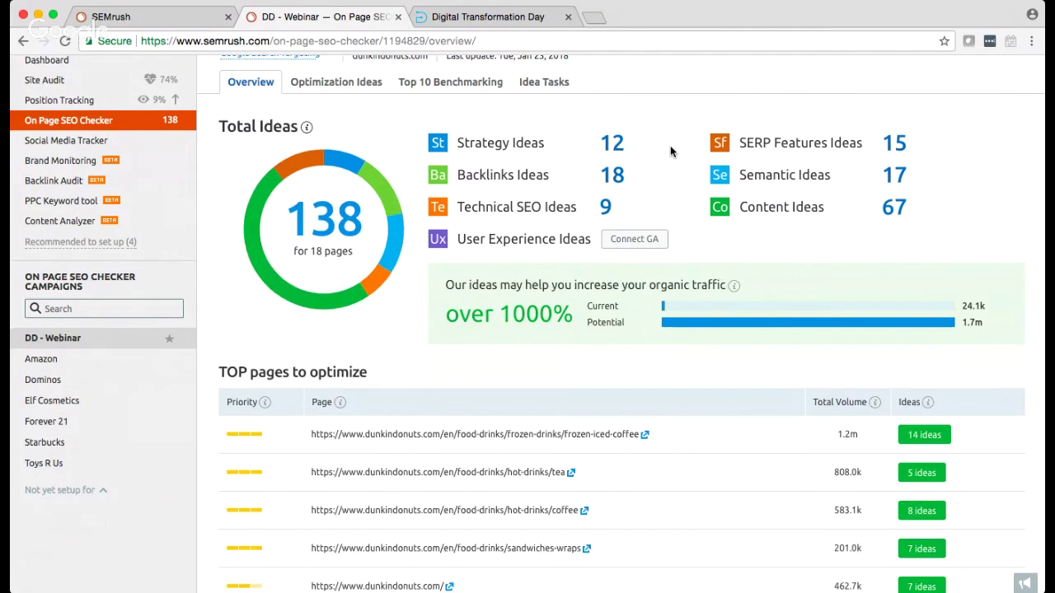
scroll(670, 145, down, 2)
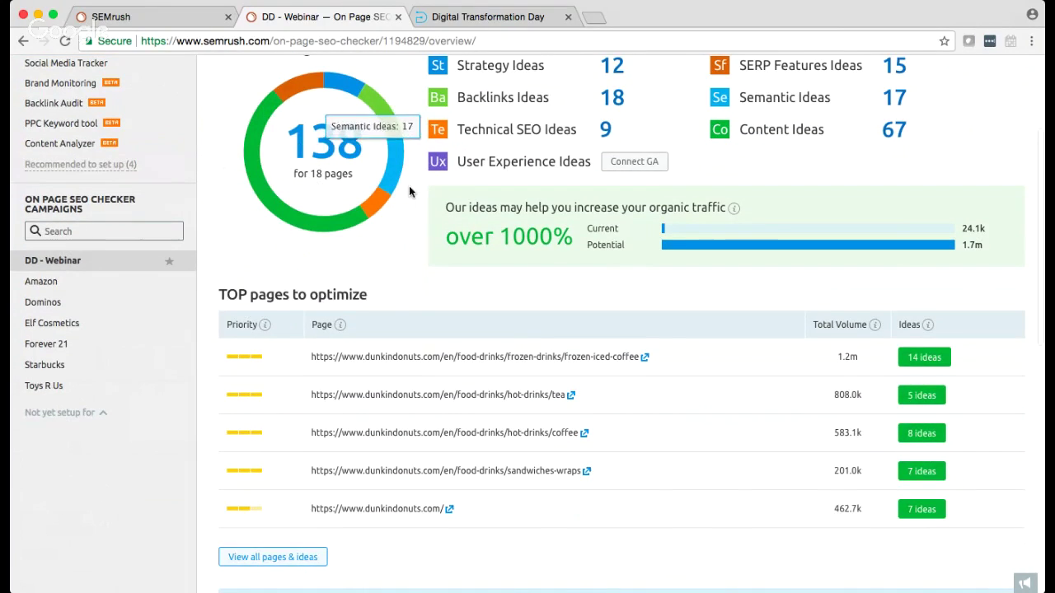
scroll(409, 188, down, 2)
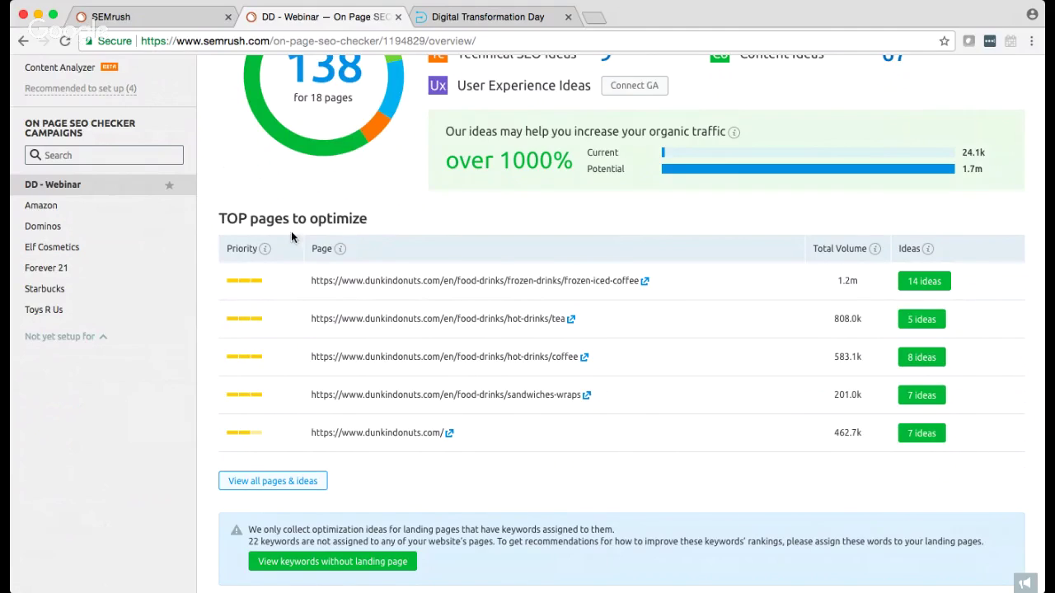
mouse_move(264, 253)
scroll(617, 281, up, 1)
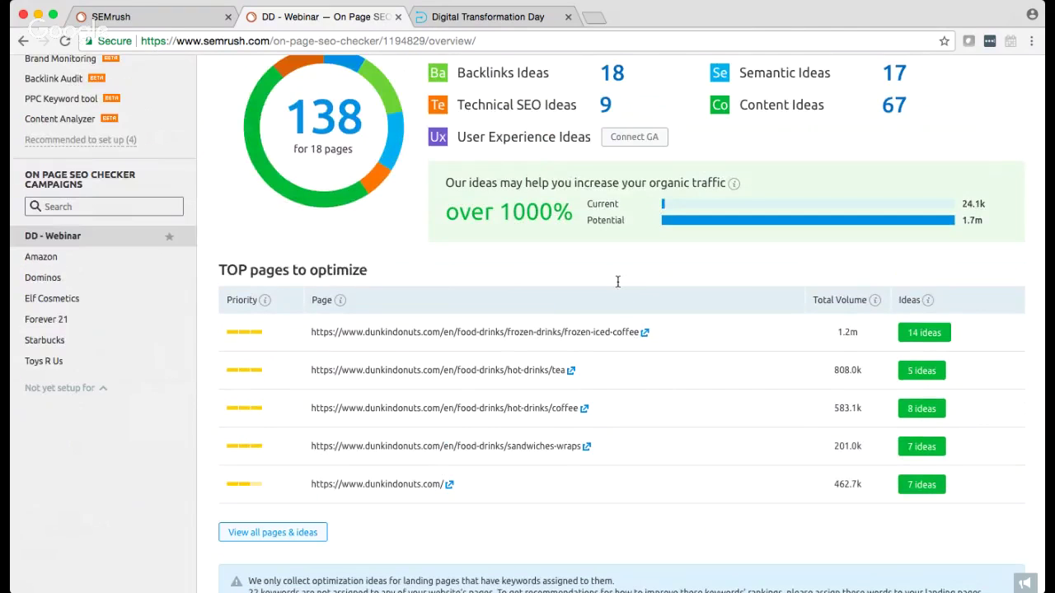
scroll(617, 282, up, 4)
scroll(617, 284, down, 2)
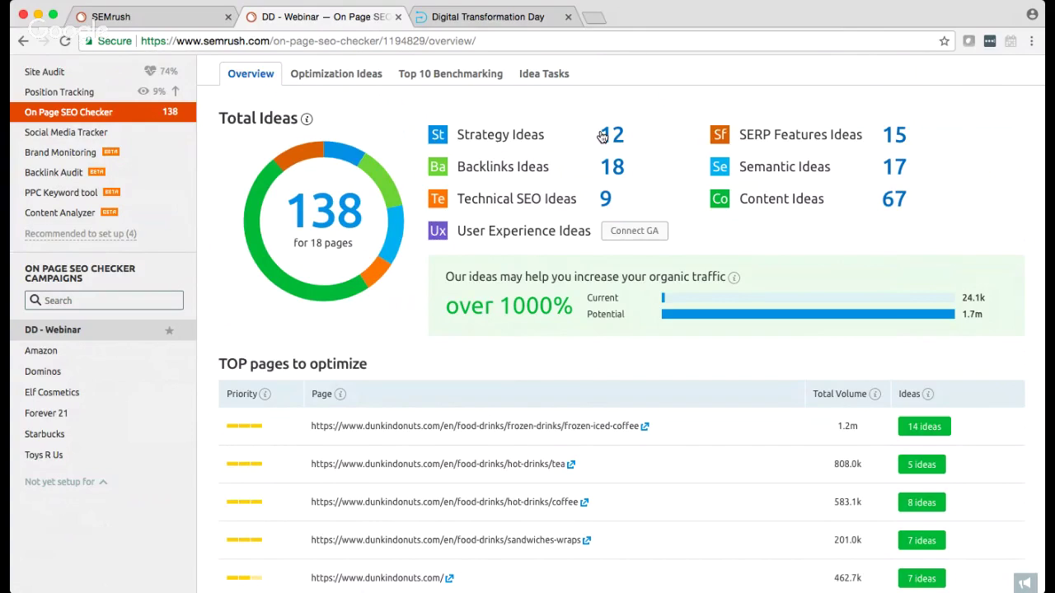
scroll(548, 252, up, 1)
scroll(548, 252, down, 2)
scroll(548, 252, up, 2)
scroll(548, 252, down, 2)
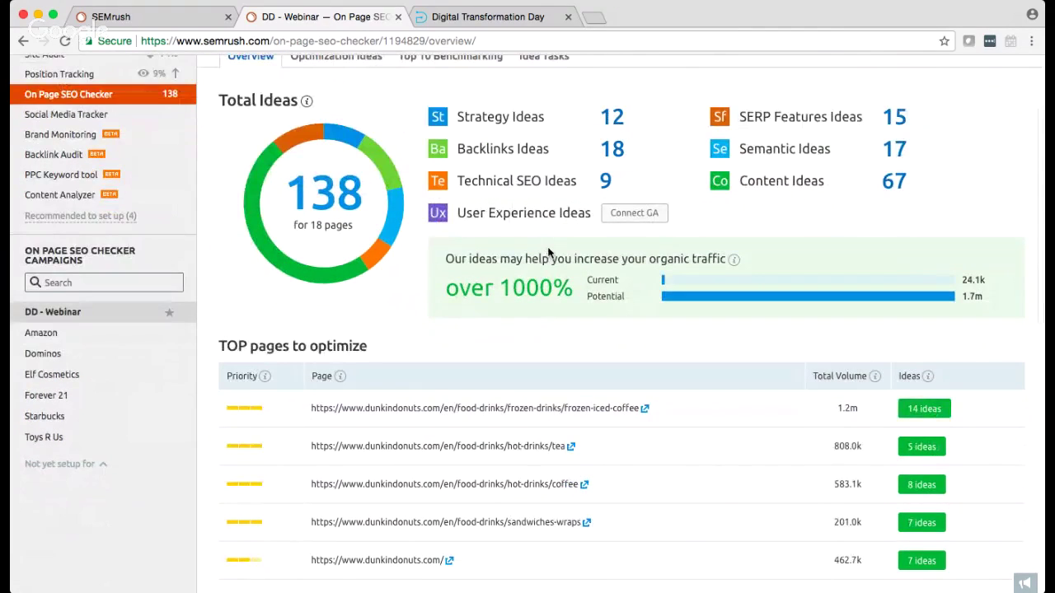
scroll(338, 282, down, 6)
scroll(657, 274, up, 3)
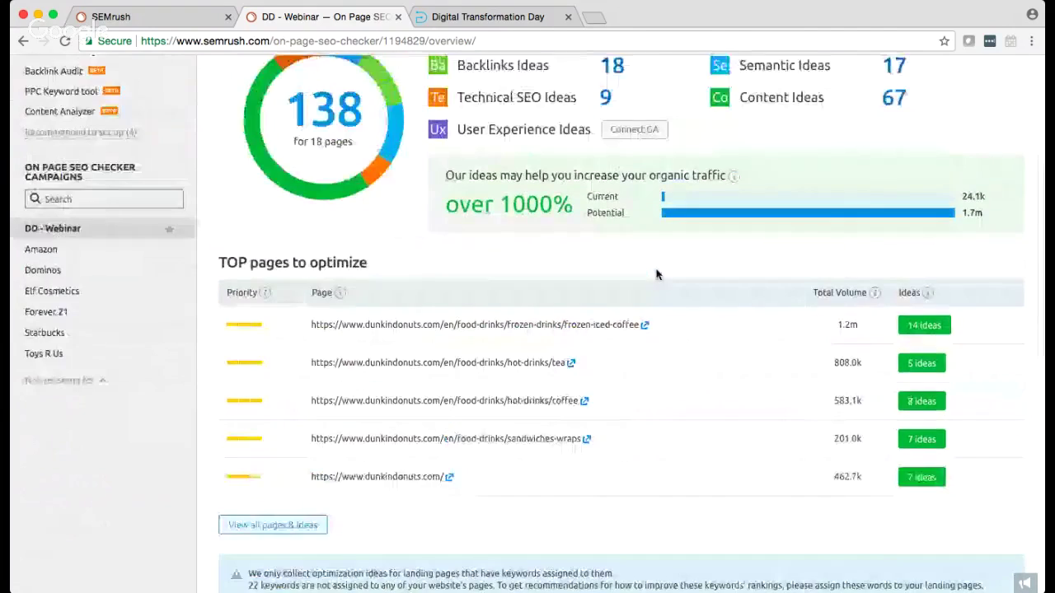
scroll(657, 274, up, 7)
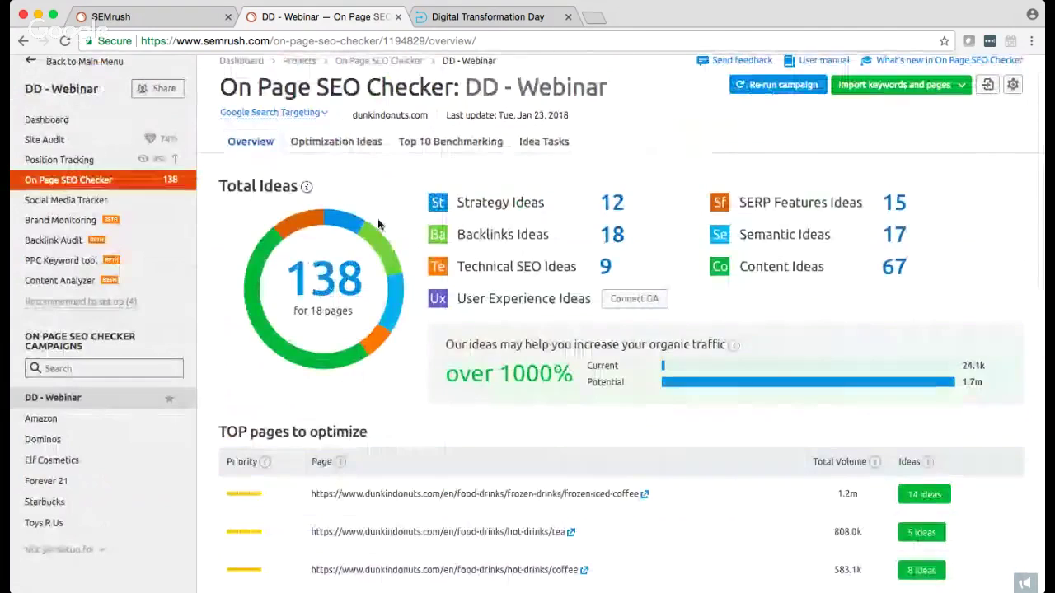
Show the Optimization Ideas for DD - Webinar and look through the pages' priorities, keywords, volumes, ideas and available actions.
click(324, 153)
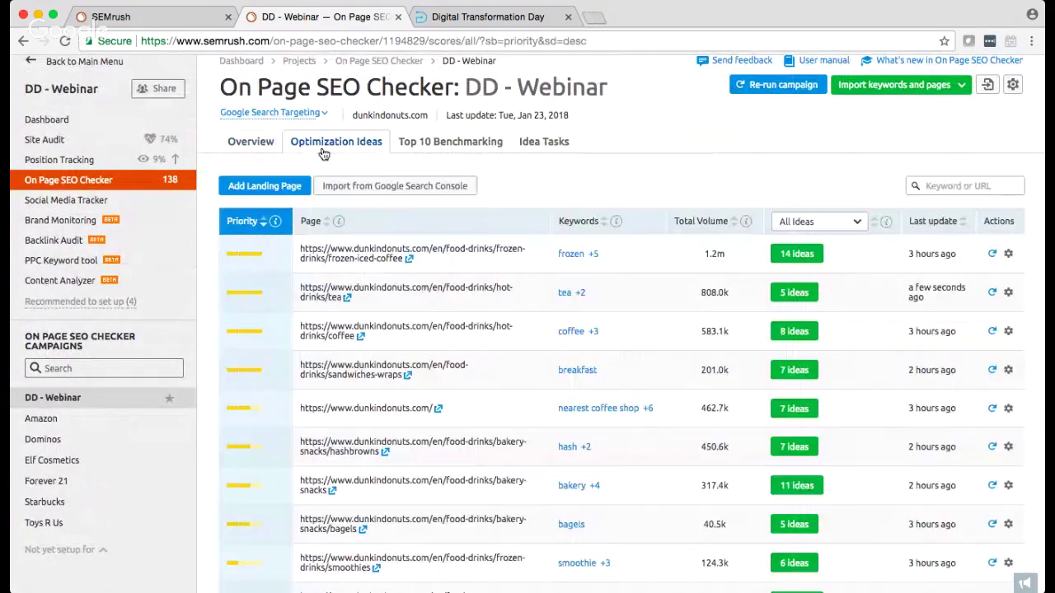
scroll(635, 229, down, 3)
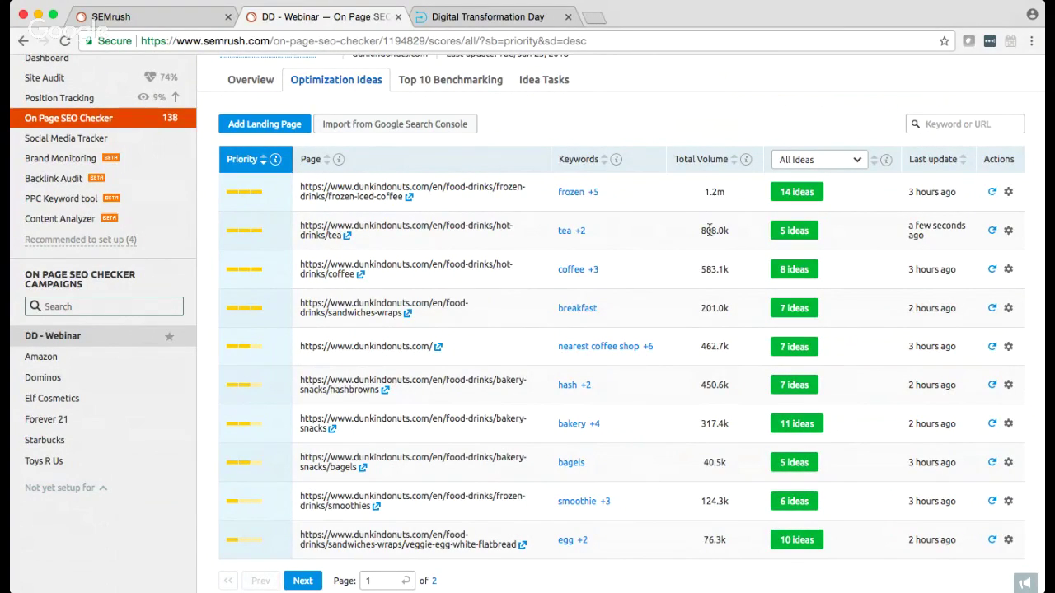
scroll(708, 230, down, 1)
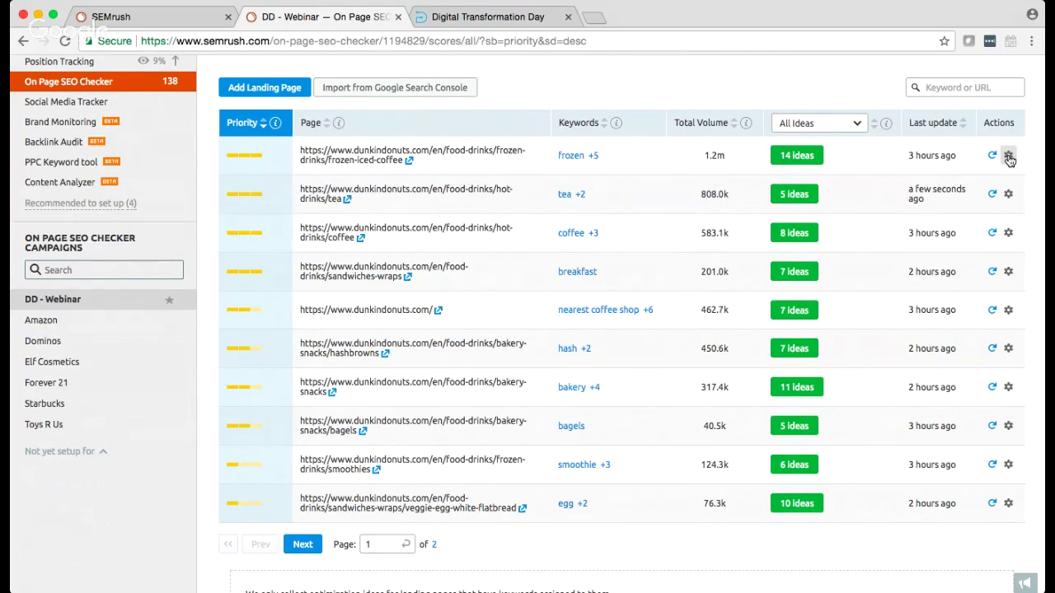
scroll(1008, 159, down, 1)
scroll(1009, 159, up, 2)
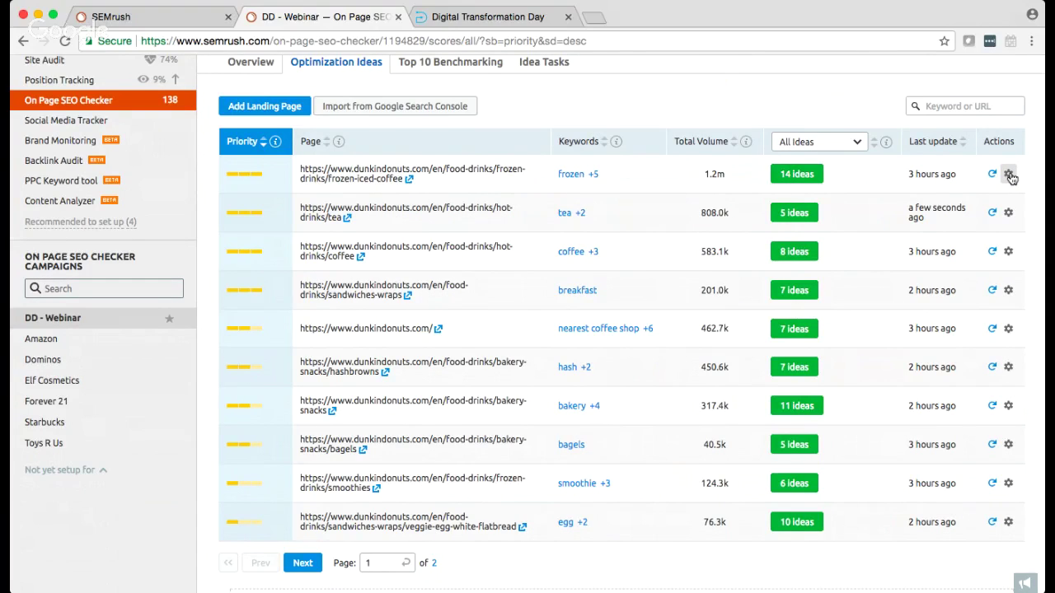
View the URL and keyword settings of the frozen-iced-coffee page, and close them without making changes.
click(1009, 175)
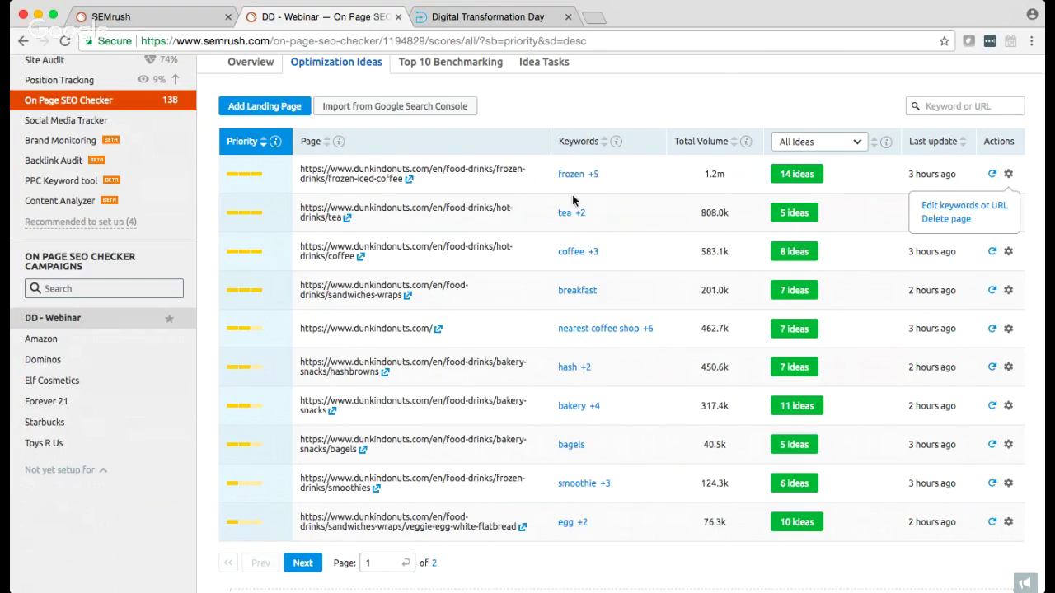
click(1000, 206)
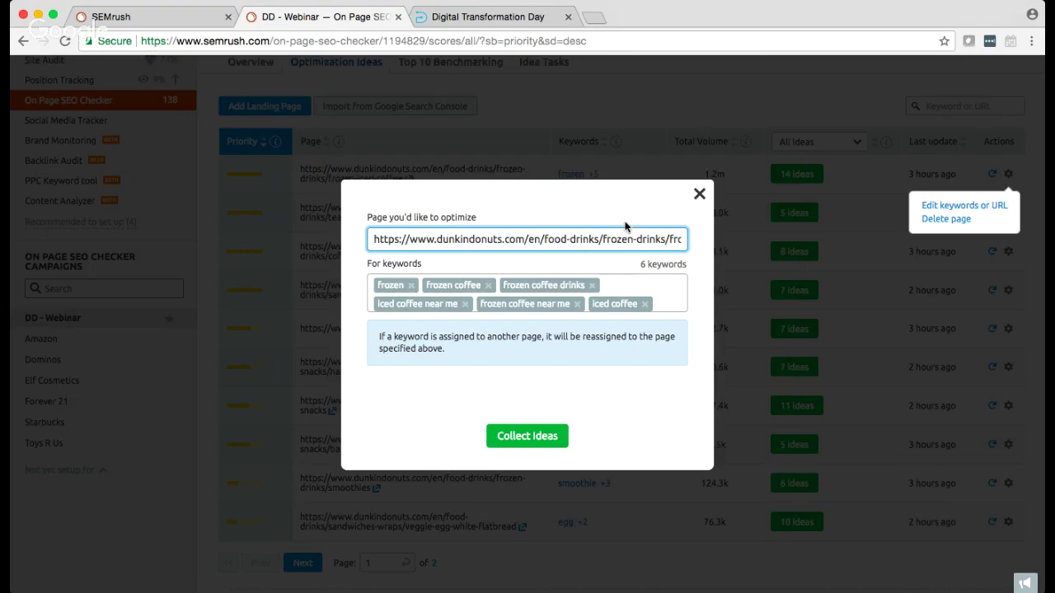
click(699, 194)
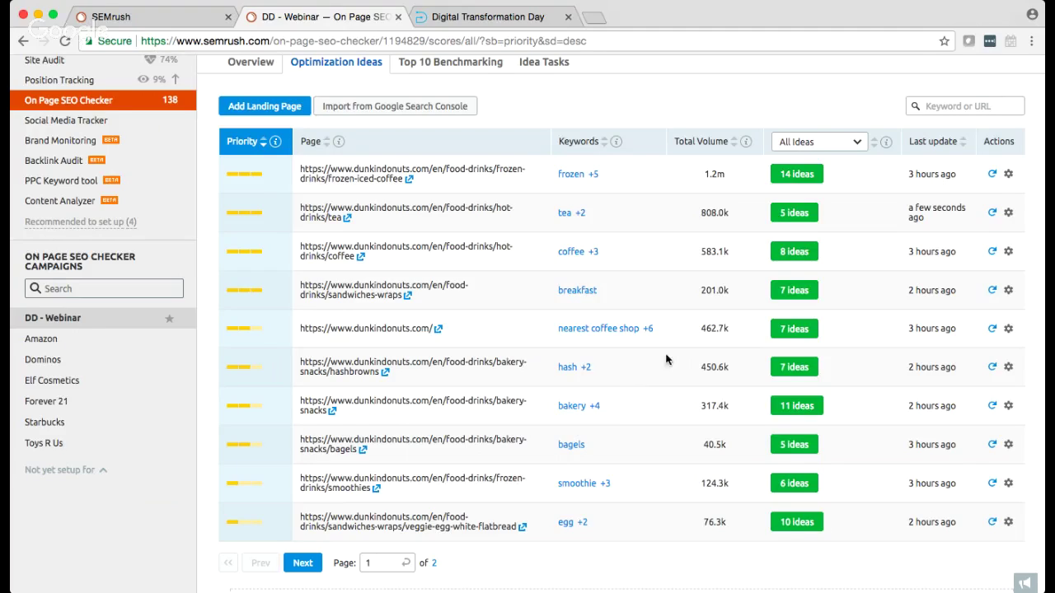
Re-collect the optimization ideas for the hot-drinks/coffee page.
click(994, 258)
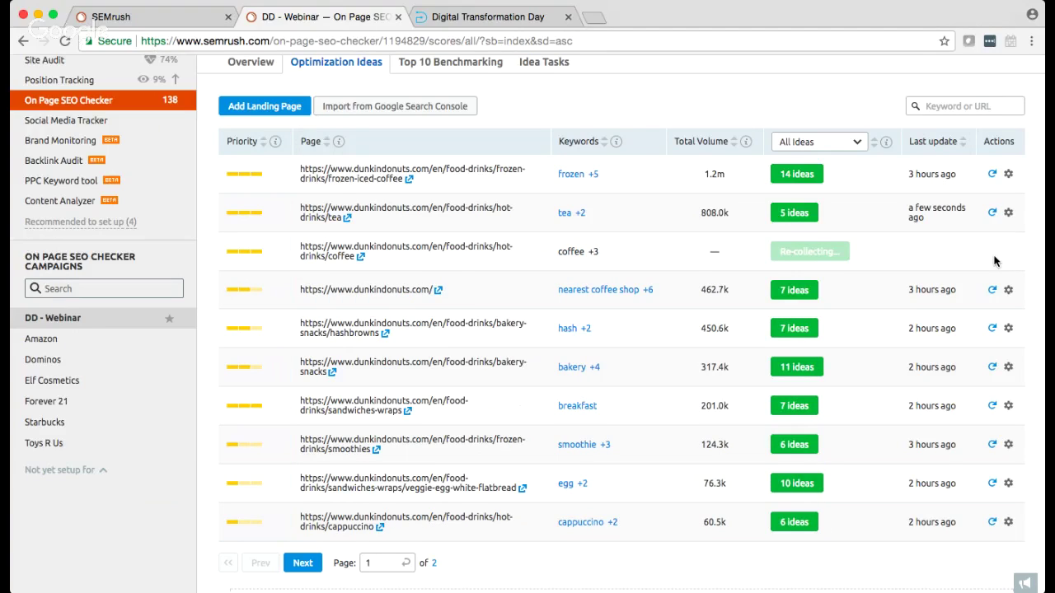
View the optimization ideas of the frozen-iced-coffee page and return to the list of landing pages.
scroll(1001, 261, down, 1)
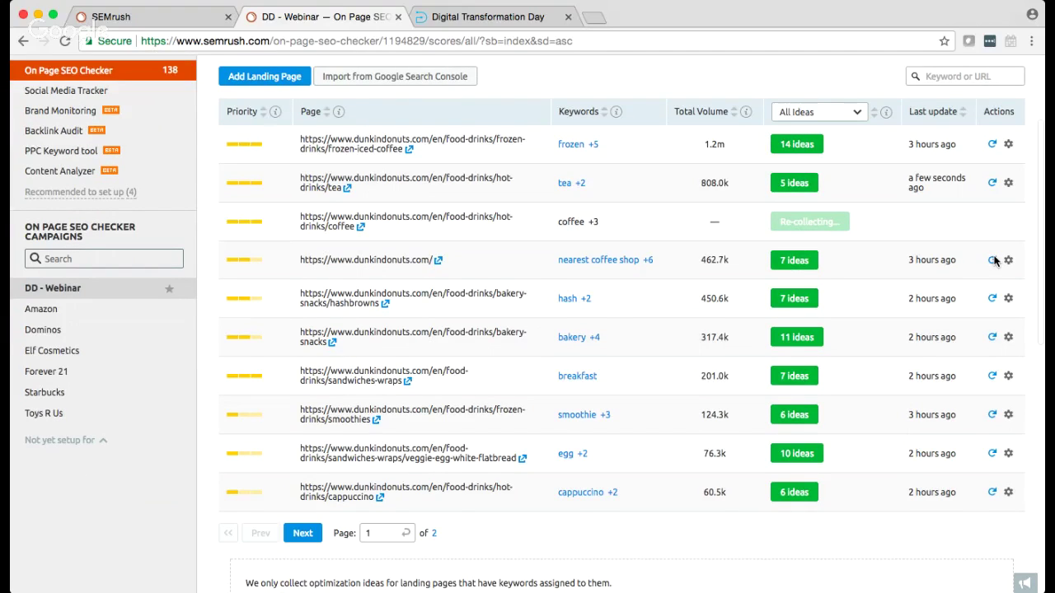
scroll(532, 272, up, 2)
scroll(531, 272, up, 2)
scroll(552, 253, down, 2)
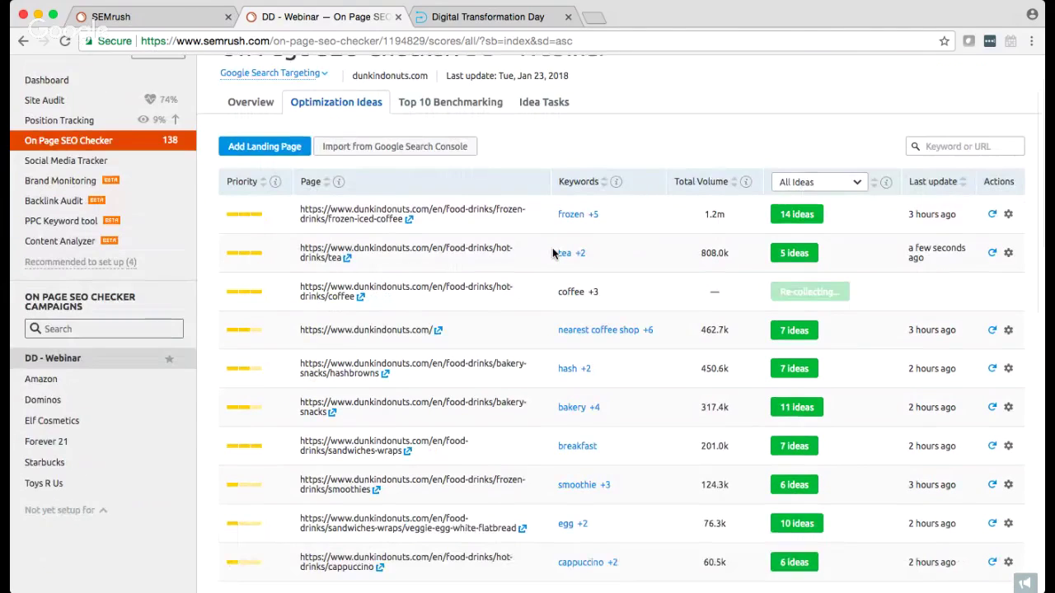
click(784, 216)
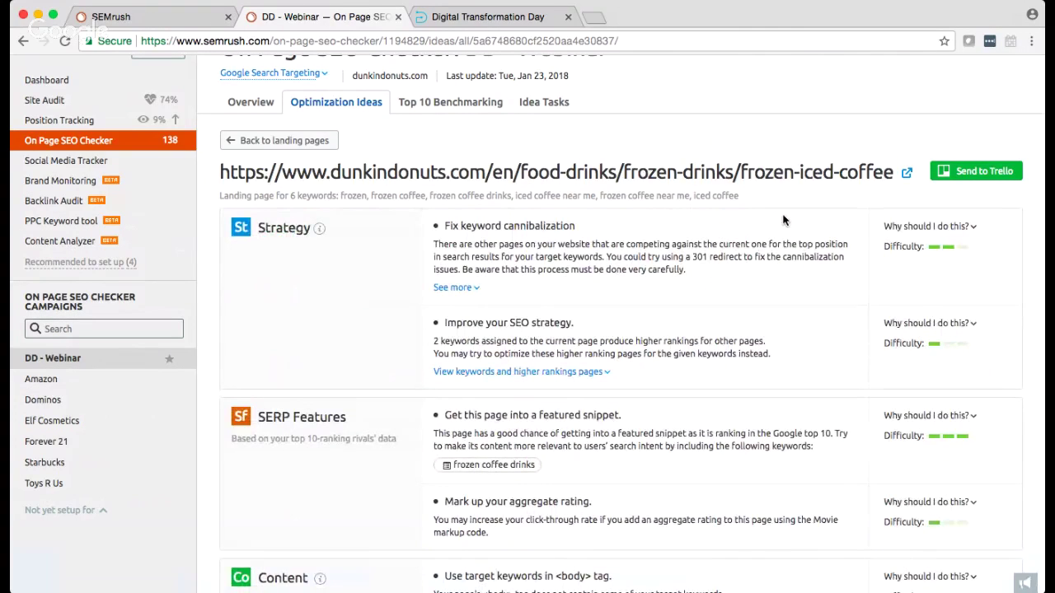
scroll(784, 220, down, 1)
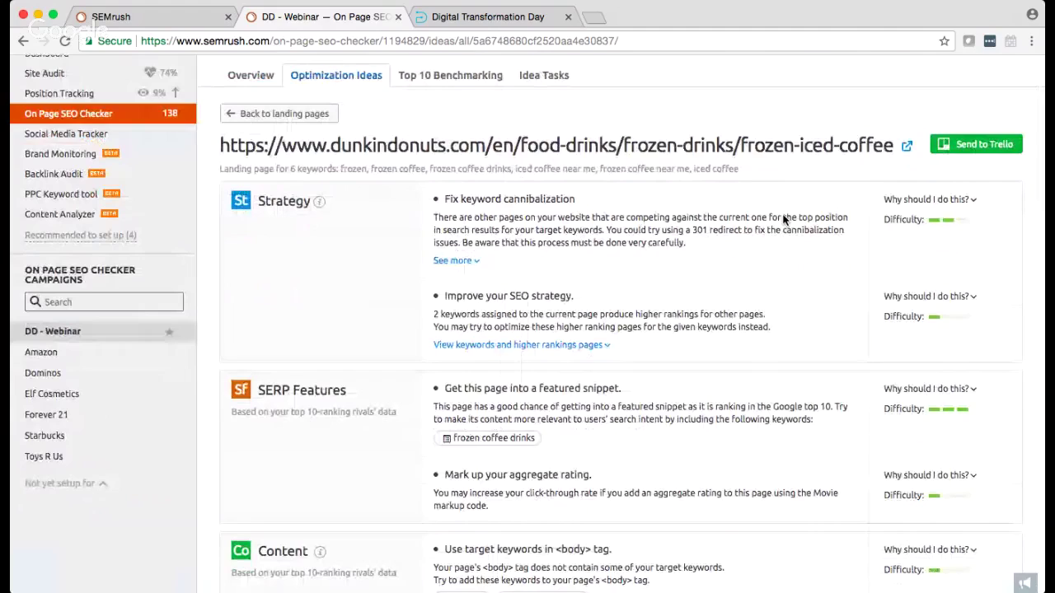
click(293, 116)
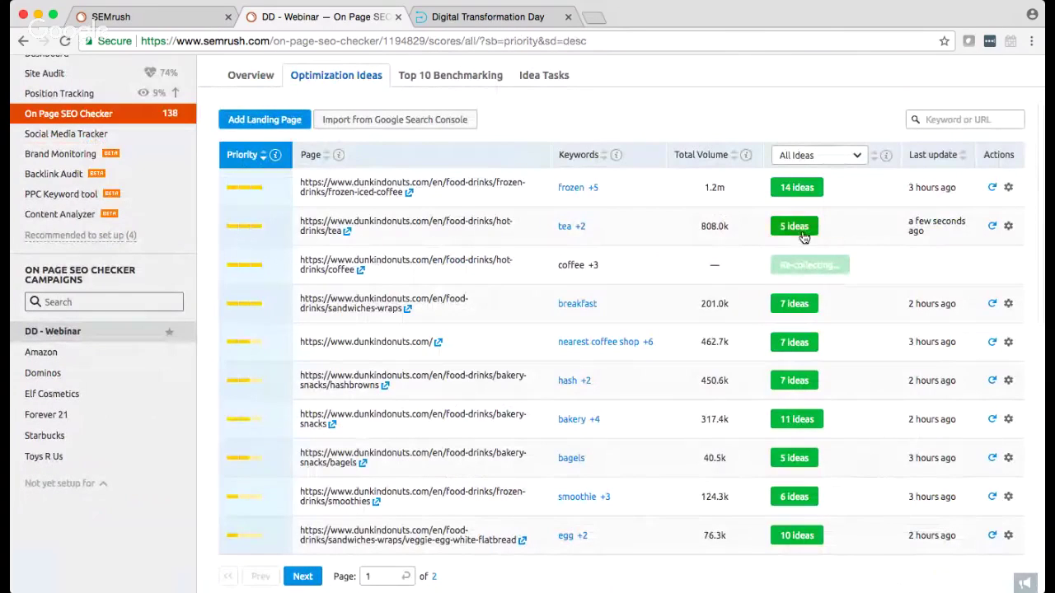
Show the optimization ideas for the hot-drinks/tea page and check its target keywords.
click(795, 227)
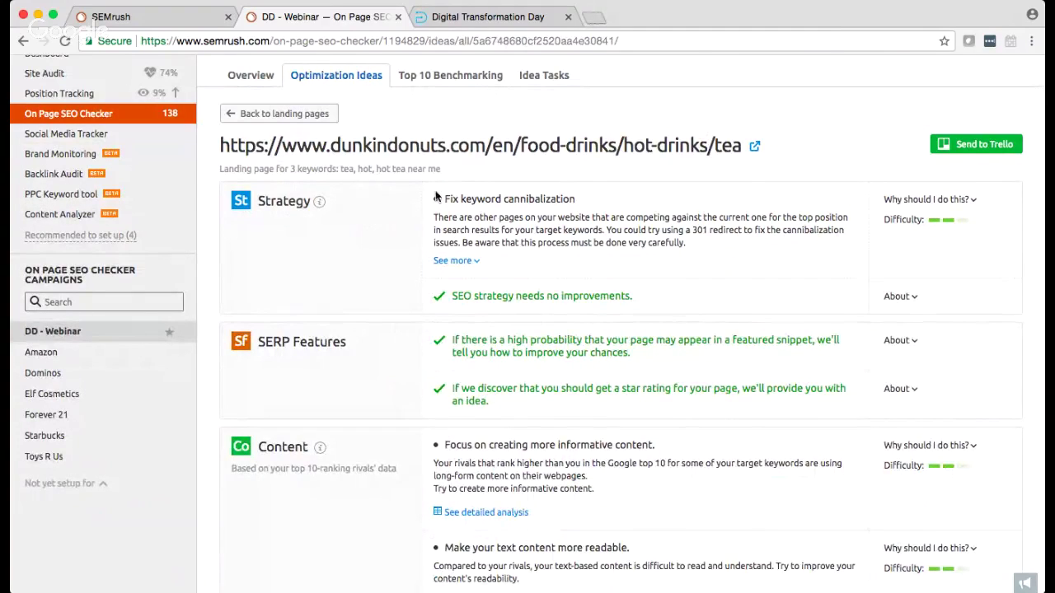
drag(437, 169, 318, 169)
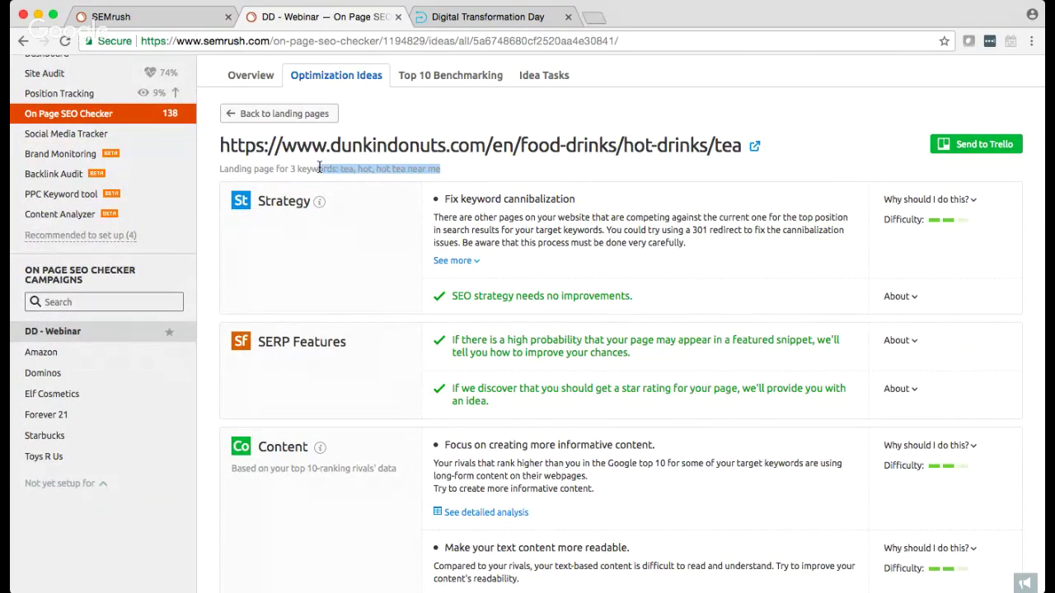
click(478, 170)
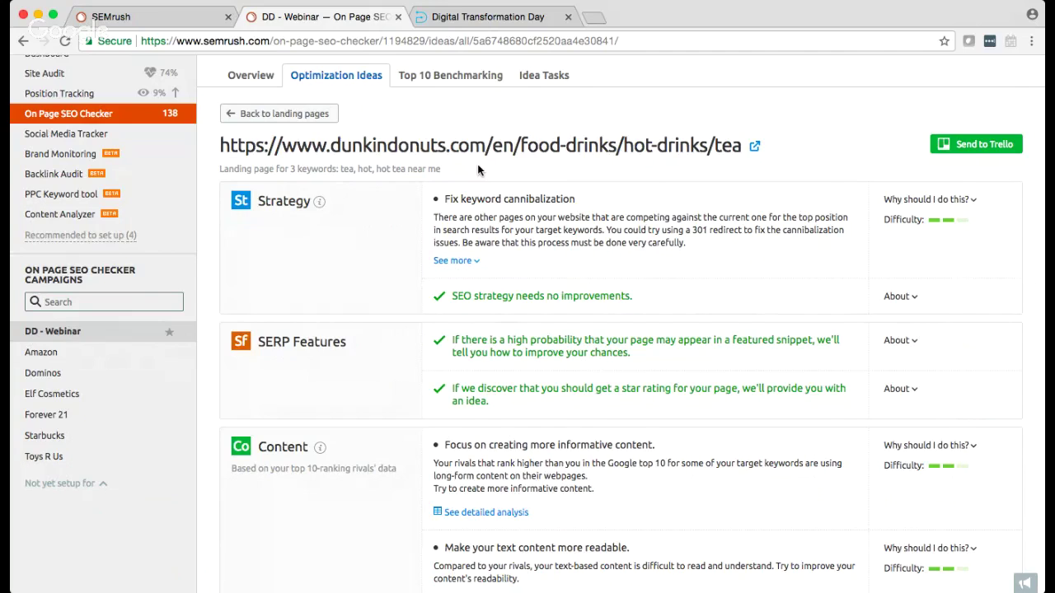
Examine the tea page's Strategy, SERP Features and Content ideas, including their difficulty and reasons.
scroll(477, 170, down, 2)
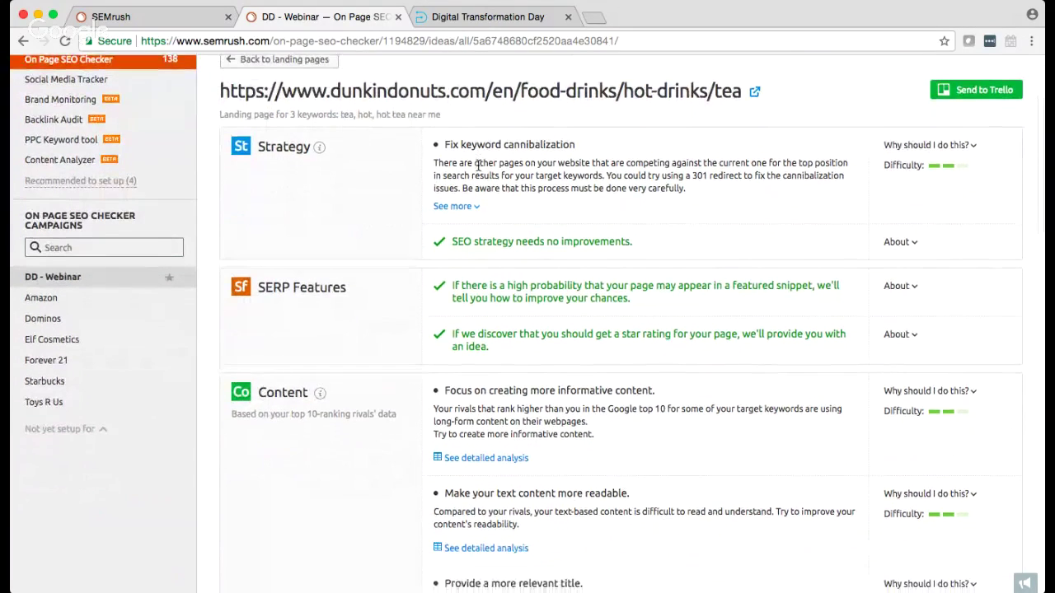
scroll(478, 164, down, 1)
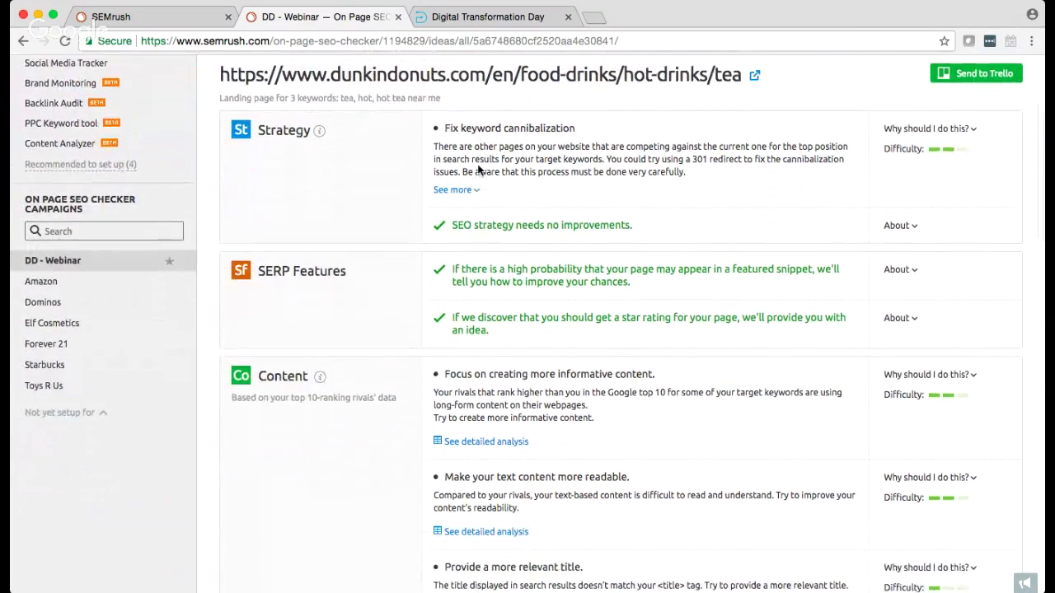
scroll(565, 179, down, 2)
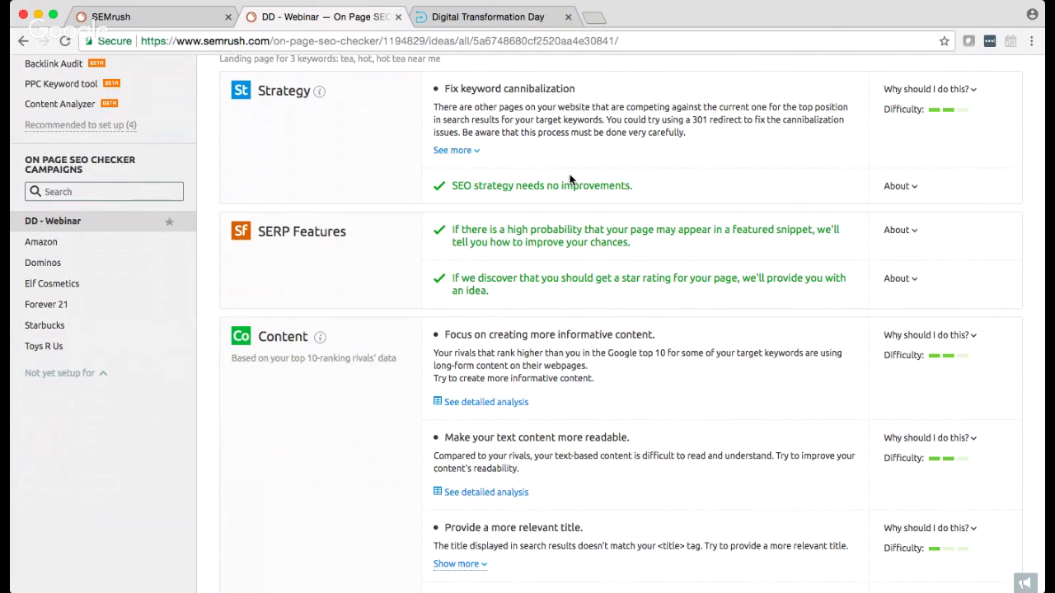
scroll(569, 180, down, 2)
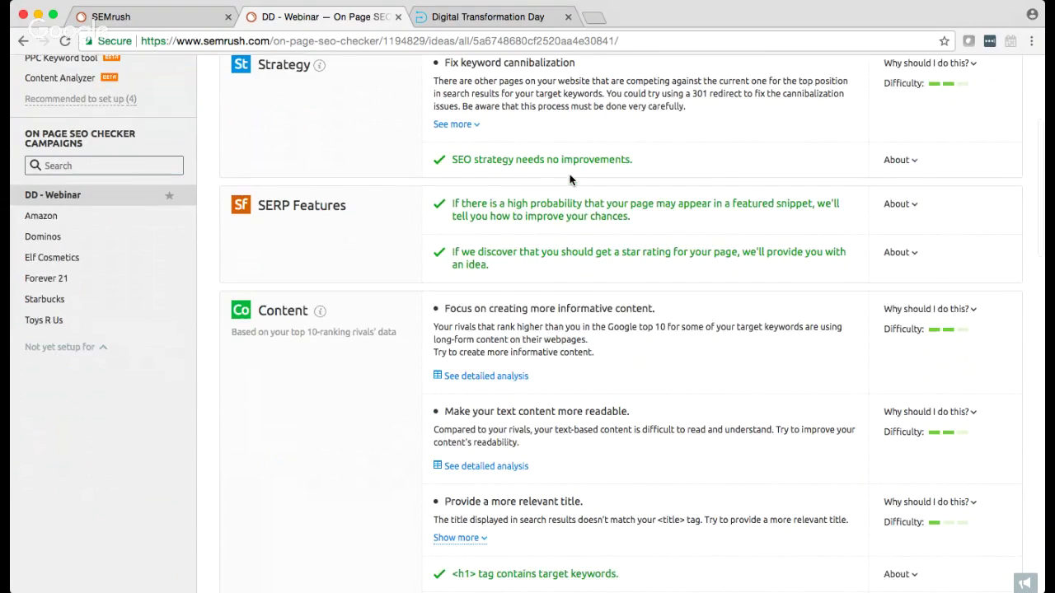
scroll(570, 180, down, 5)
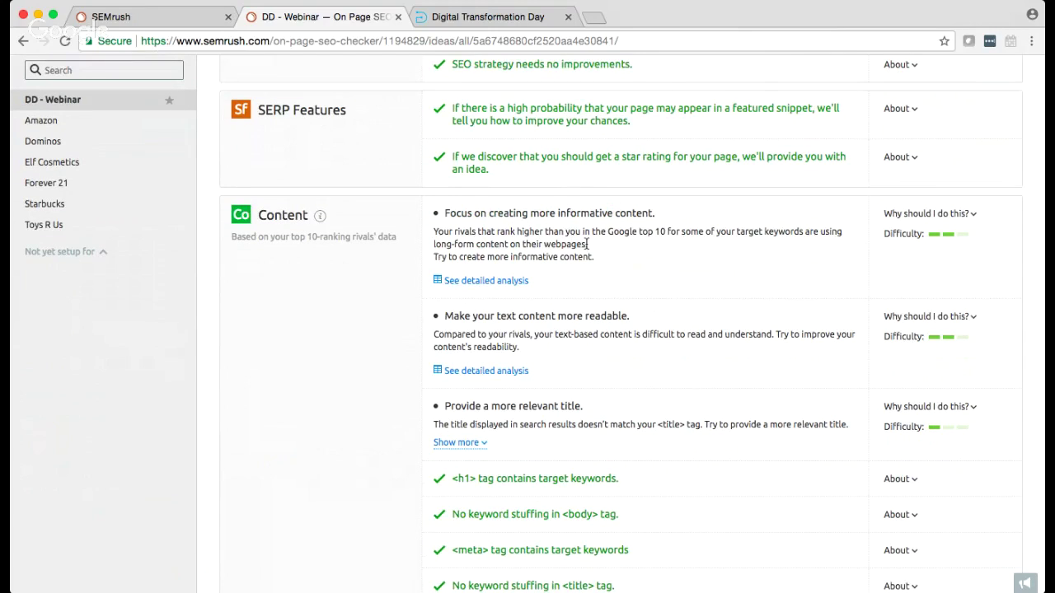
click(961, 215)
scroll(681, 213, down, 1)
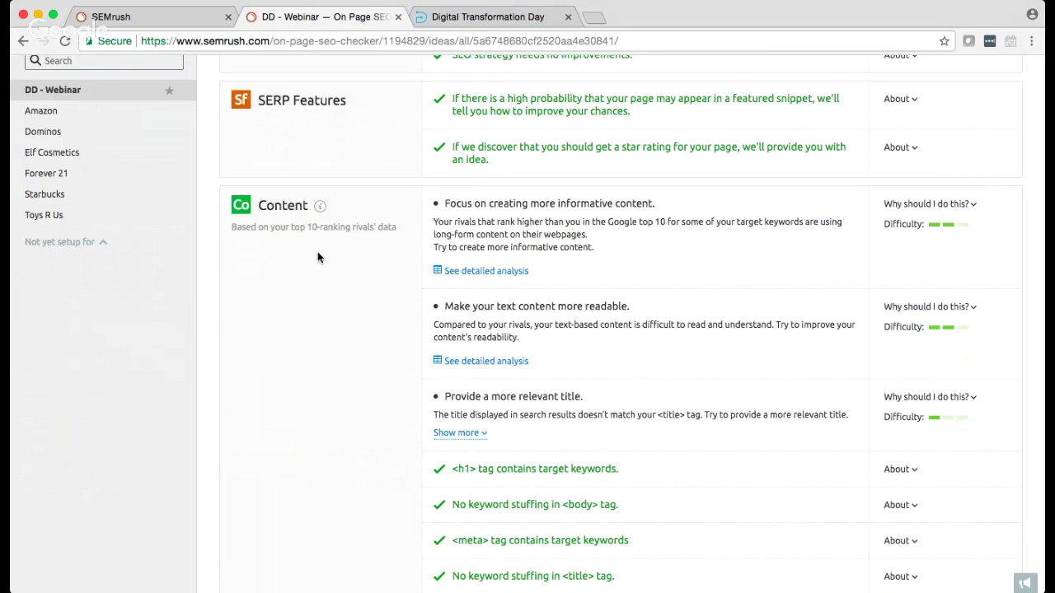
Go back to the tea page's heading and highlight the keywords "tea, hot, hot tea near me".
scroll(318, 257, up, 3)
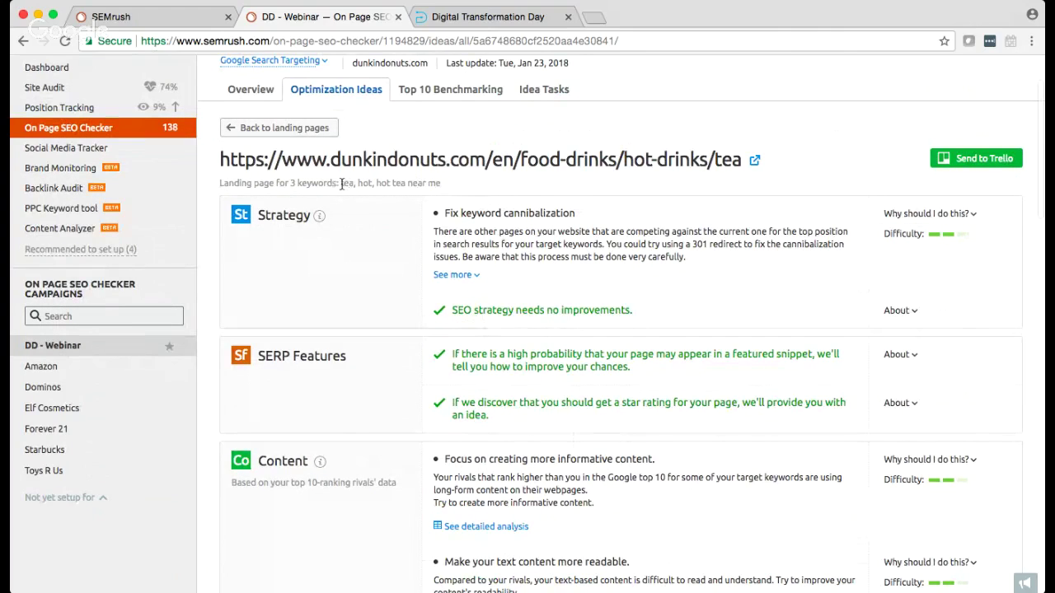
drag(341, 183, 455, 189)
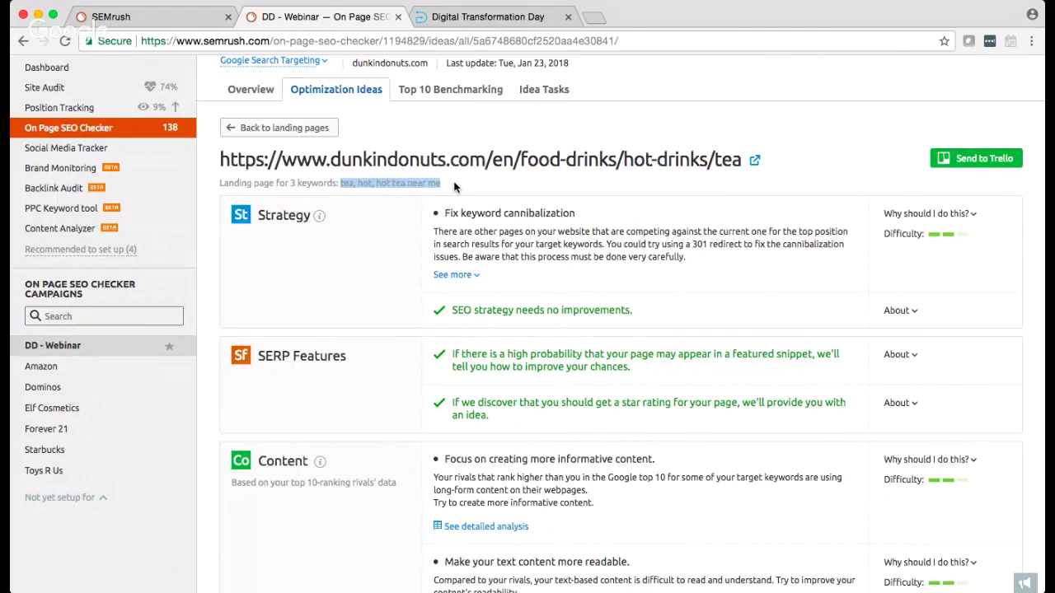
click(455, 188)
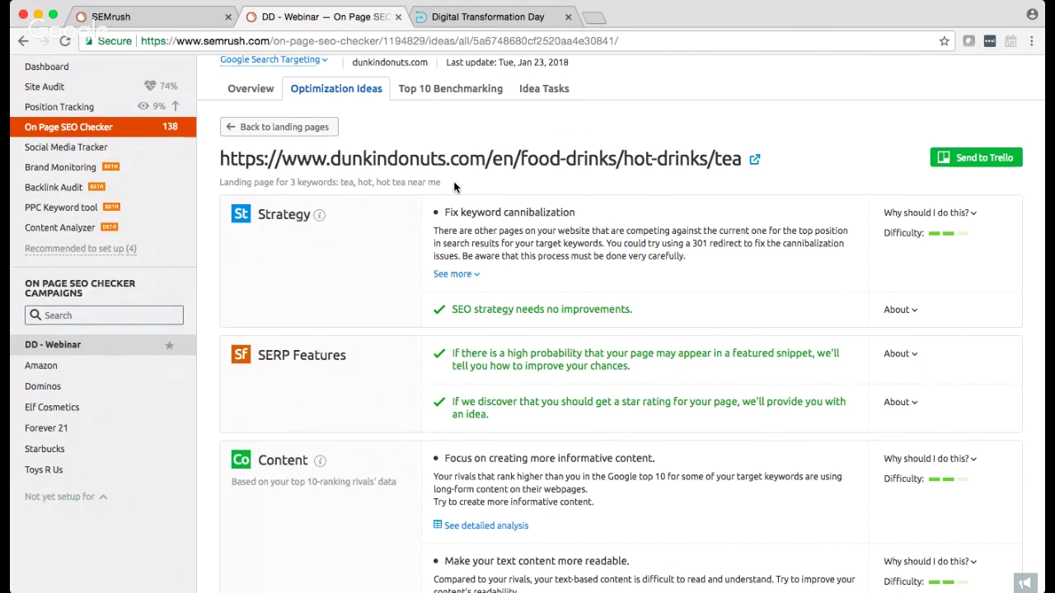
Show the detailed analysis for the tea page's "Focus on creating more informative content" idea.
scroll(454, 187, down, 3)
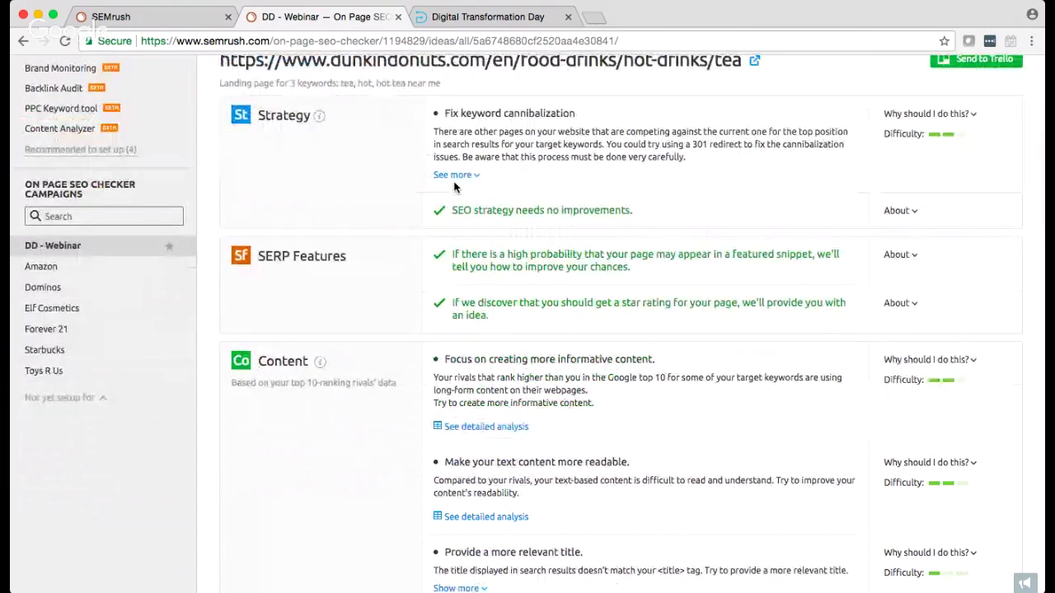
scroll(454, 187, down, 3)
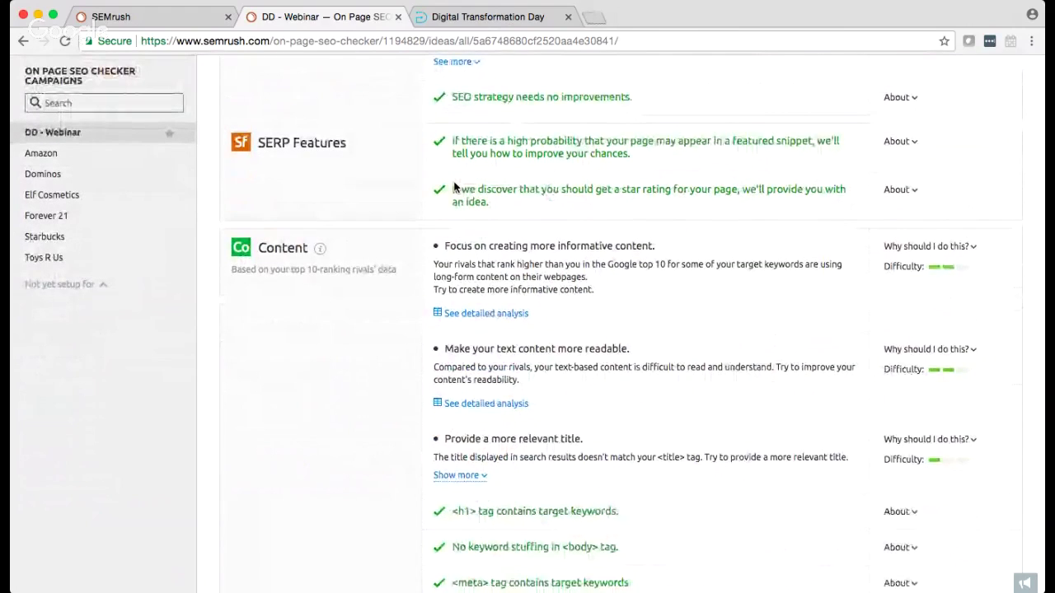
scroll(454, 183, down, 2)
scroll(454, 183, down, 1)
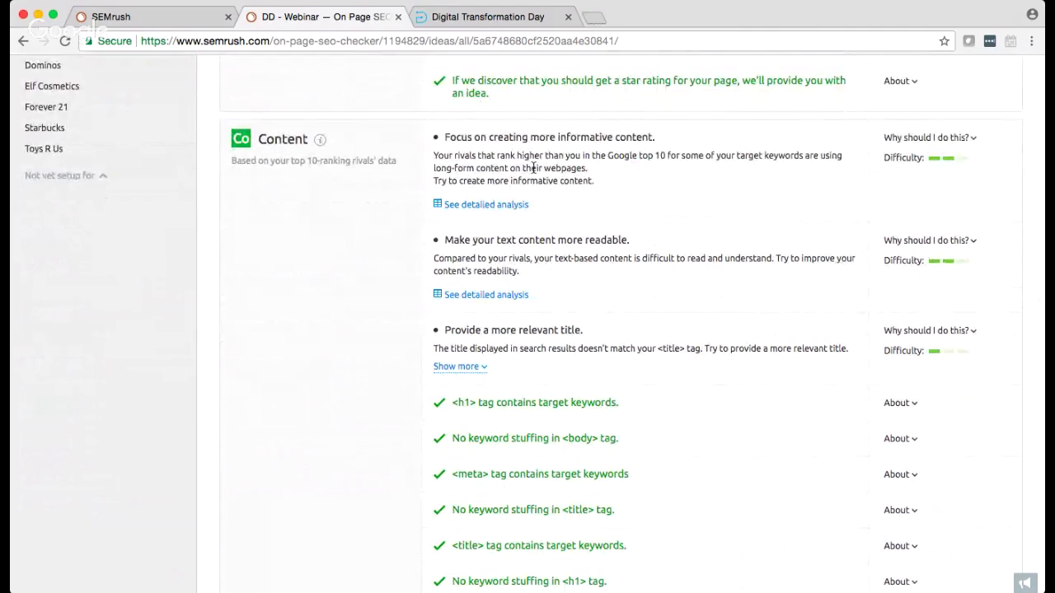
click(502, 213)
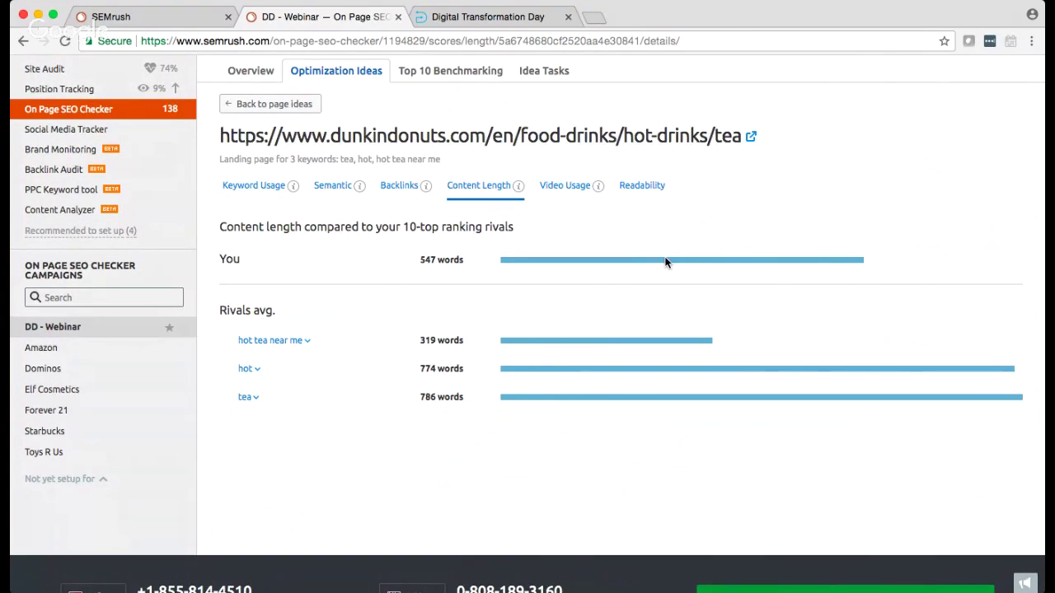
Read the Content Length explanation and compare the tea page's word count with the rivals' averages per keyword.
mouse_move(519, 190)
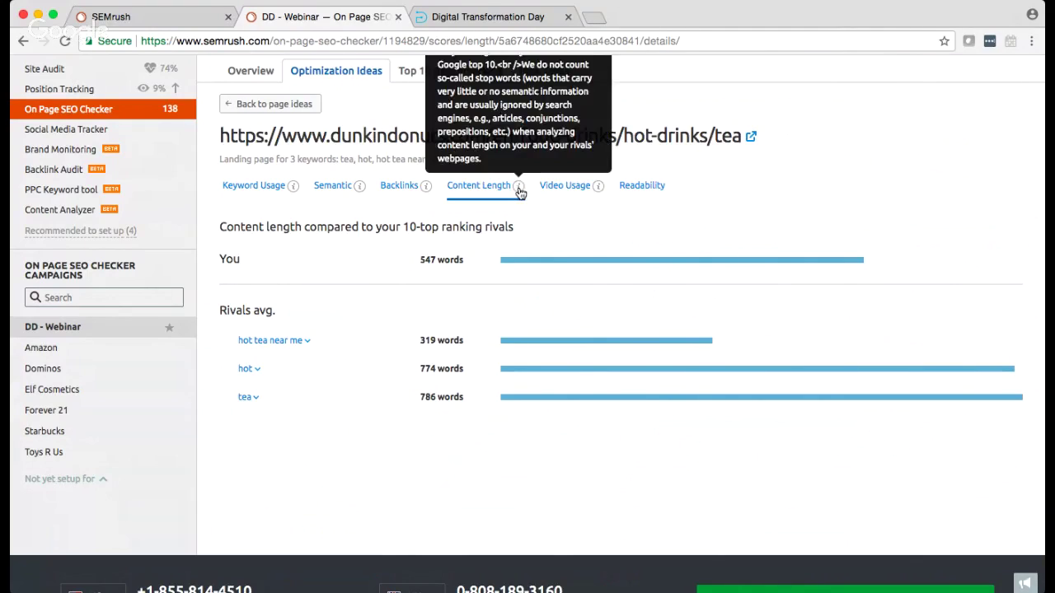
scroll(520, 192, up, 1)
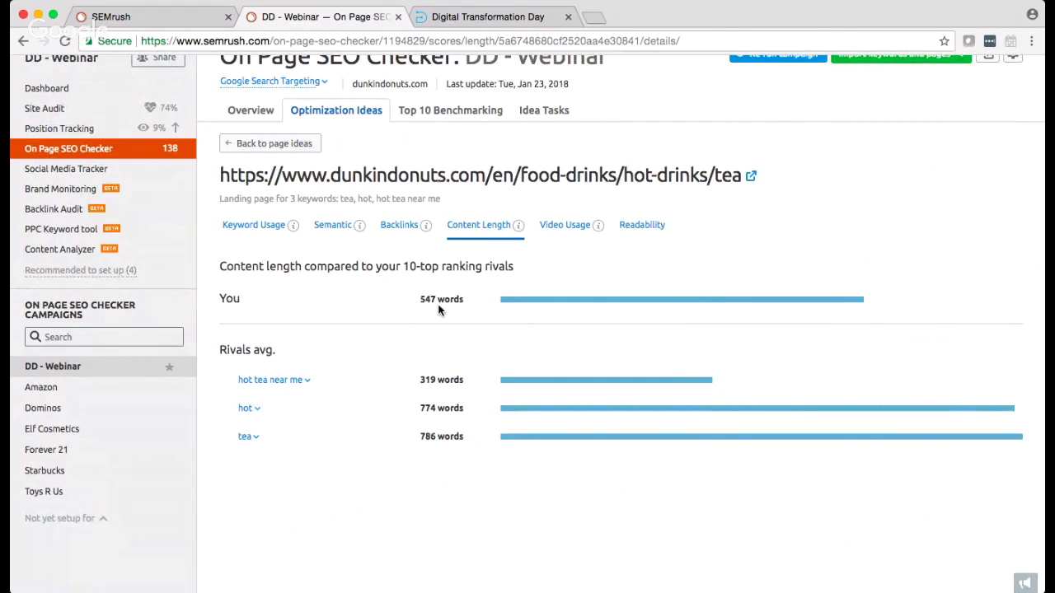
scroll(438, 308, down, 1)
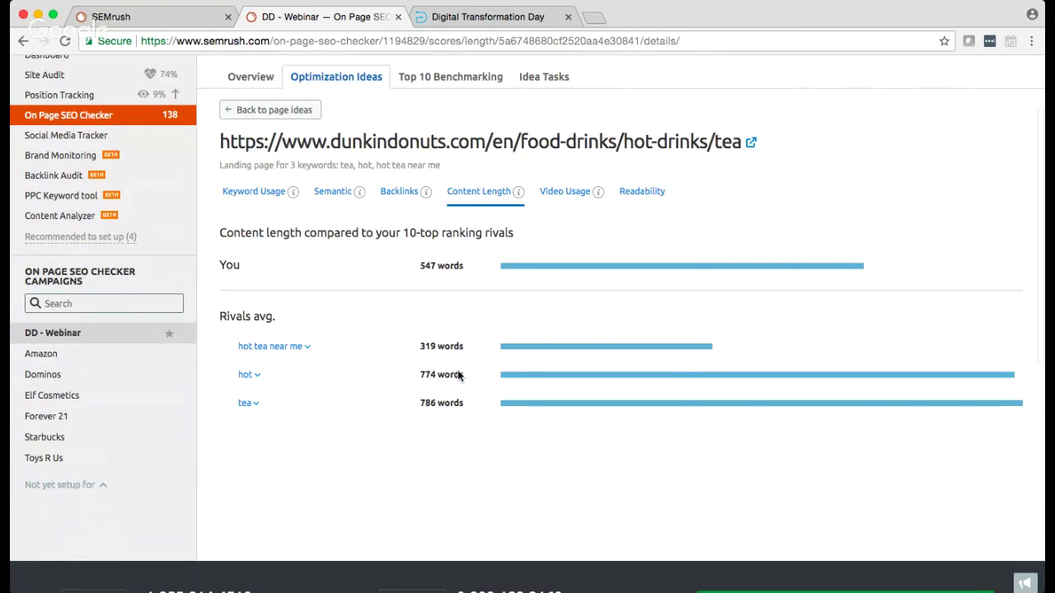
scroll(430, 370, down, 1)
scroll(430, 370, down, 1)
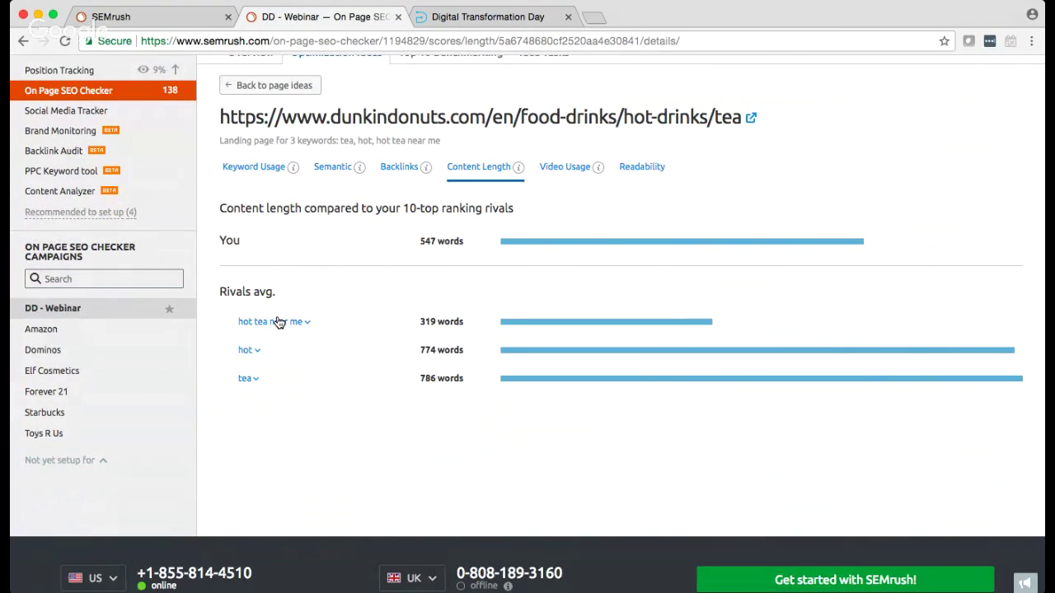
View the rival pages' content lengths for "hot tea near me" and "tea", closing each list after reading.
click(278, 321)
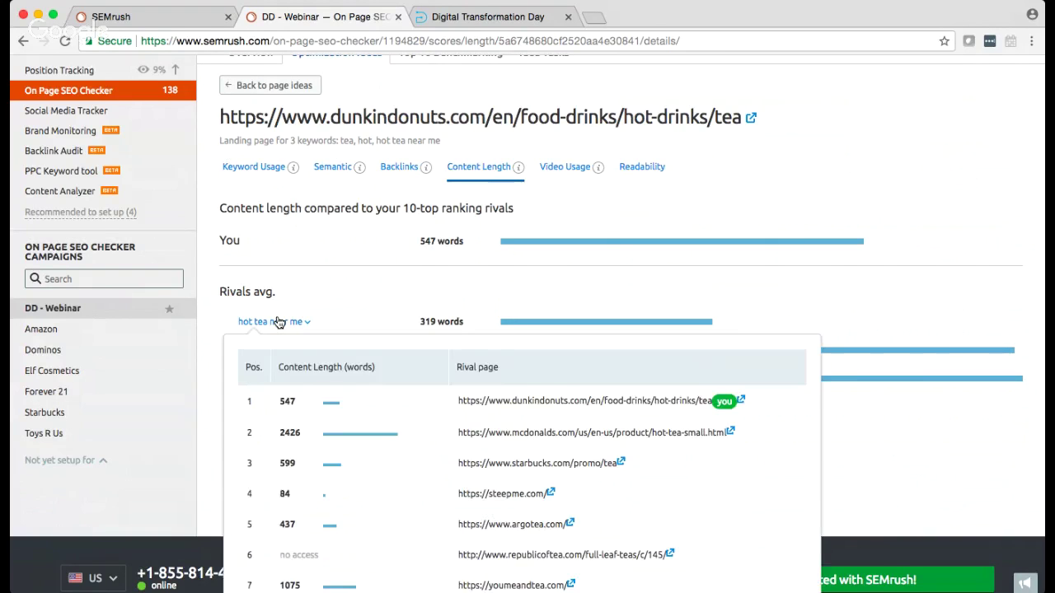
scroll(360, 416, down, 5)
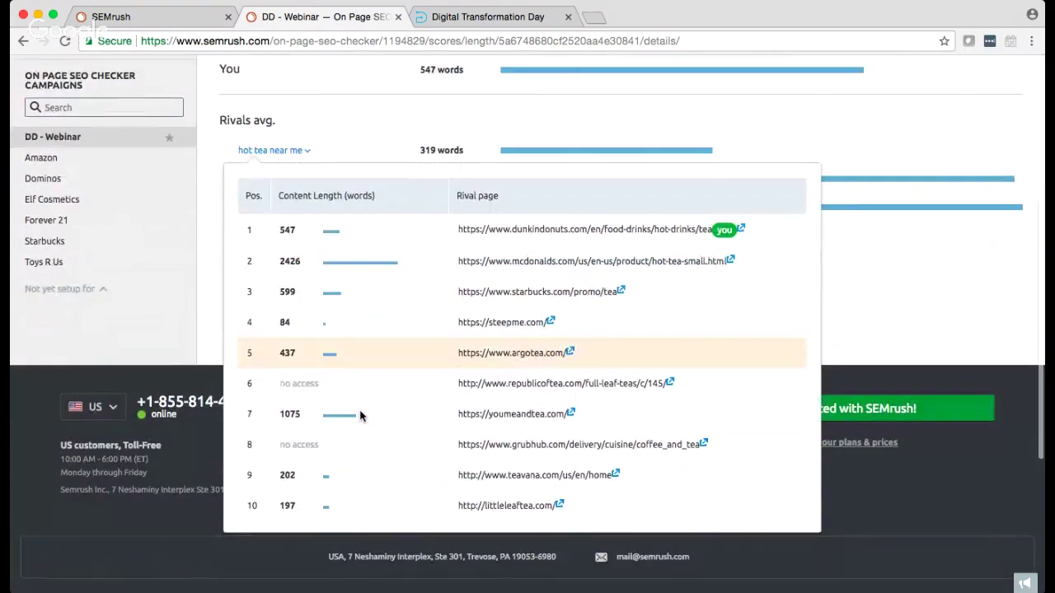
click(271, 148)
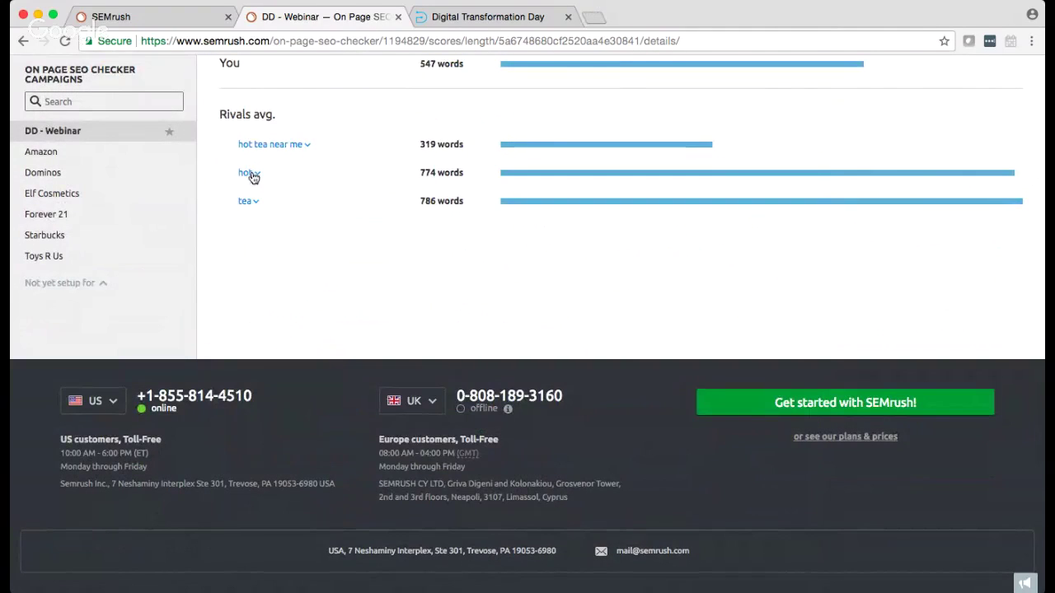
click(254, 204)
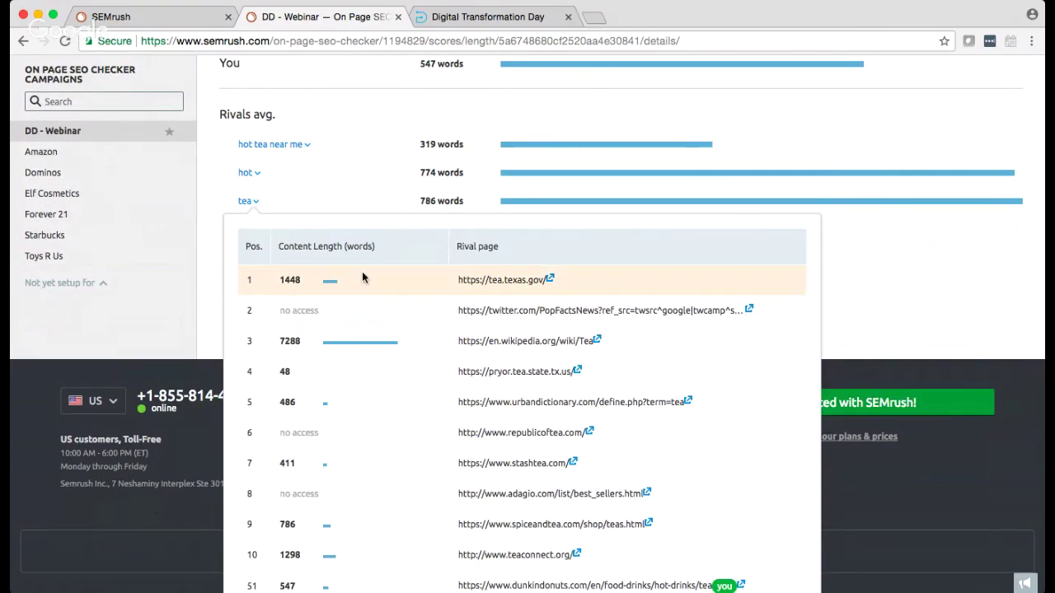
scroll(362, 276, down, 2)
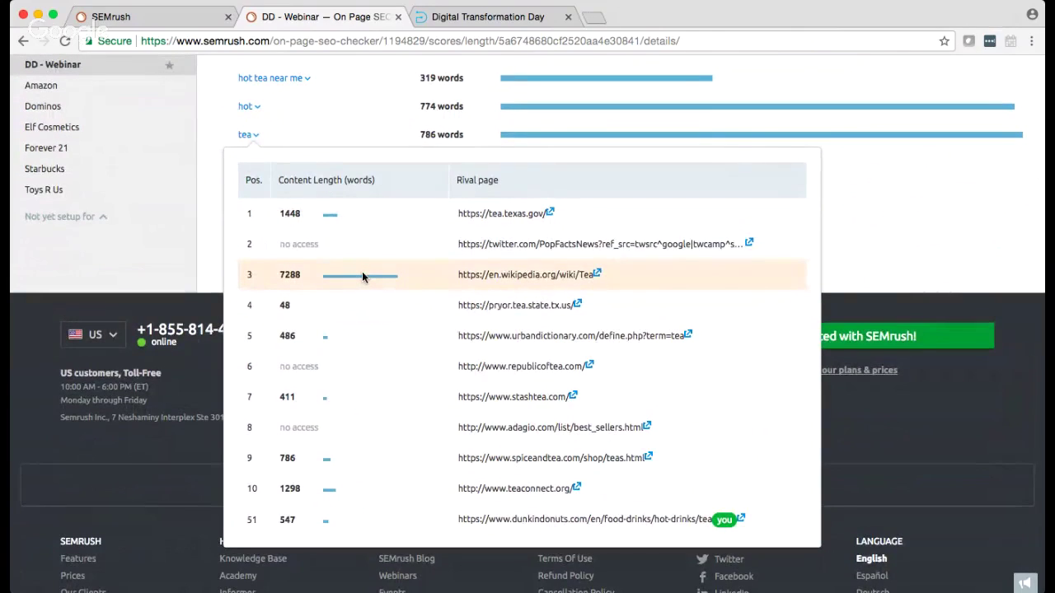
click(249, 136)
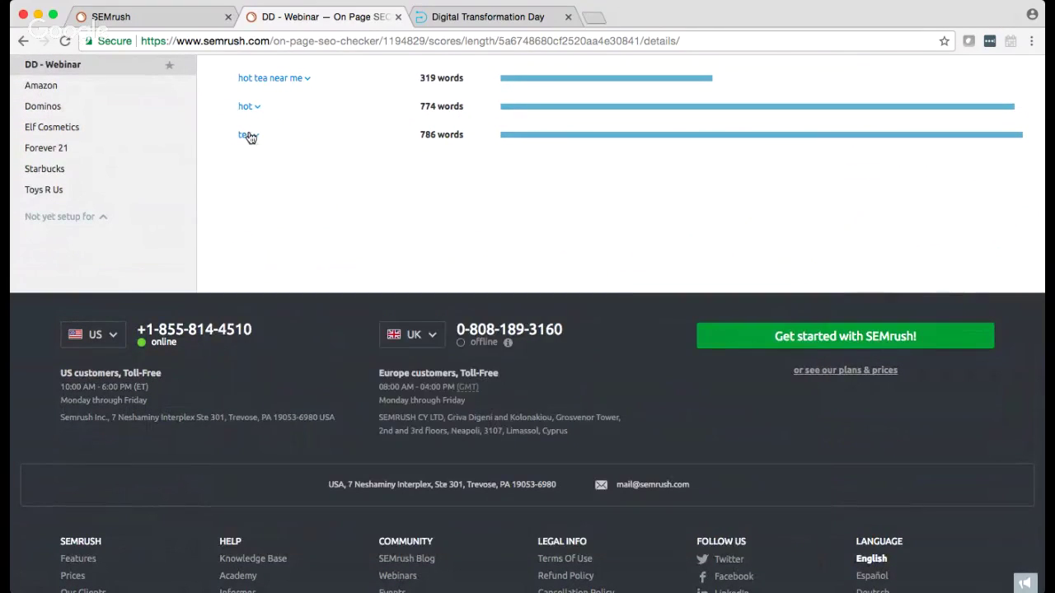
View the rival pages' content lengths for "hot", and reopen the list for "hot tea near me".
click(251, 107)
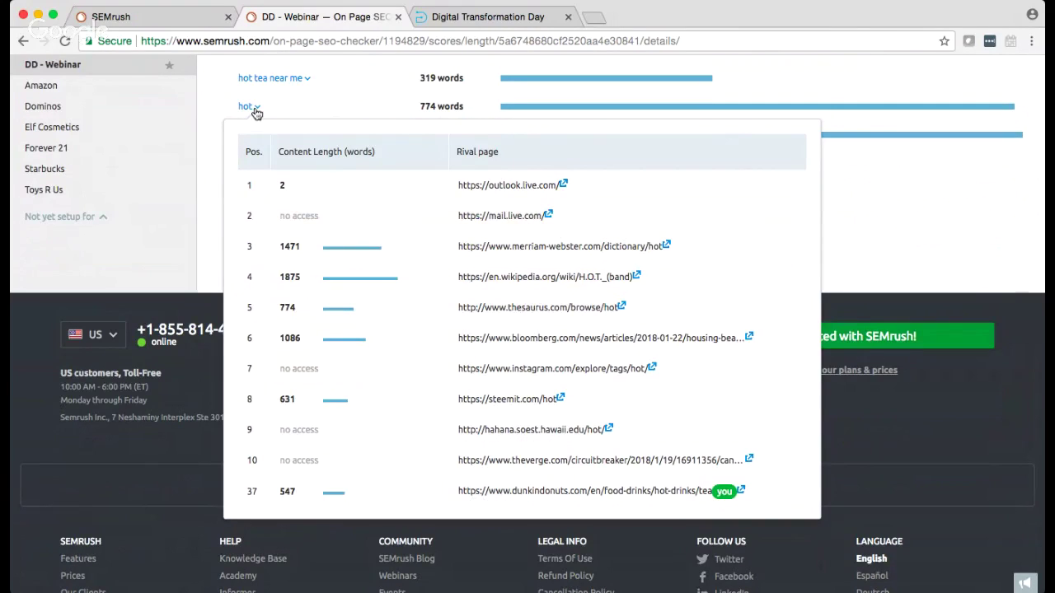
scroll(392, 162, up, 4)
scroll(392, 162, up, 2)
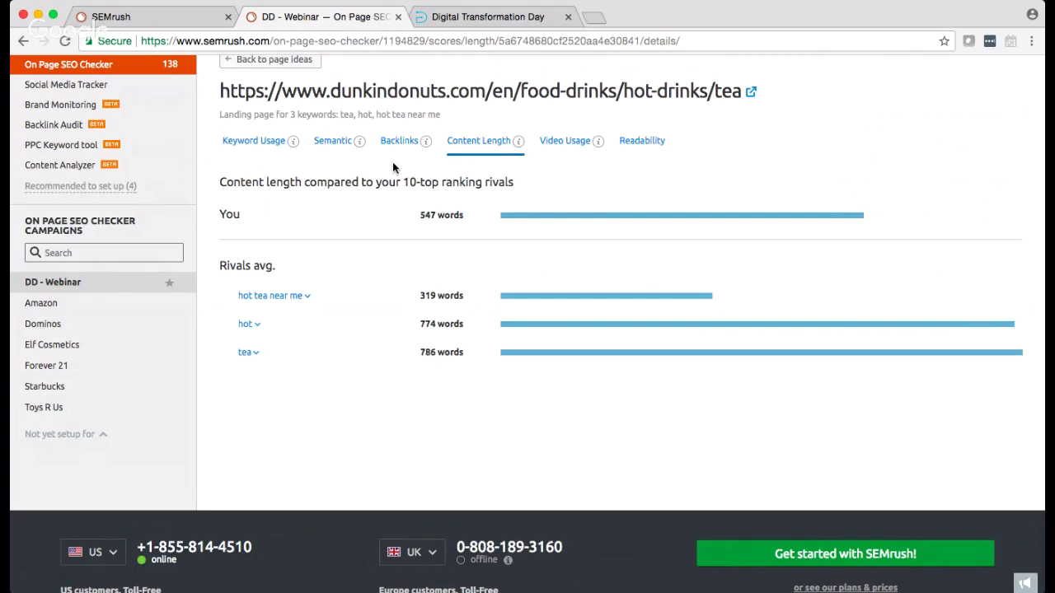
scroll(392, 162, up, 1)
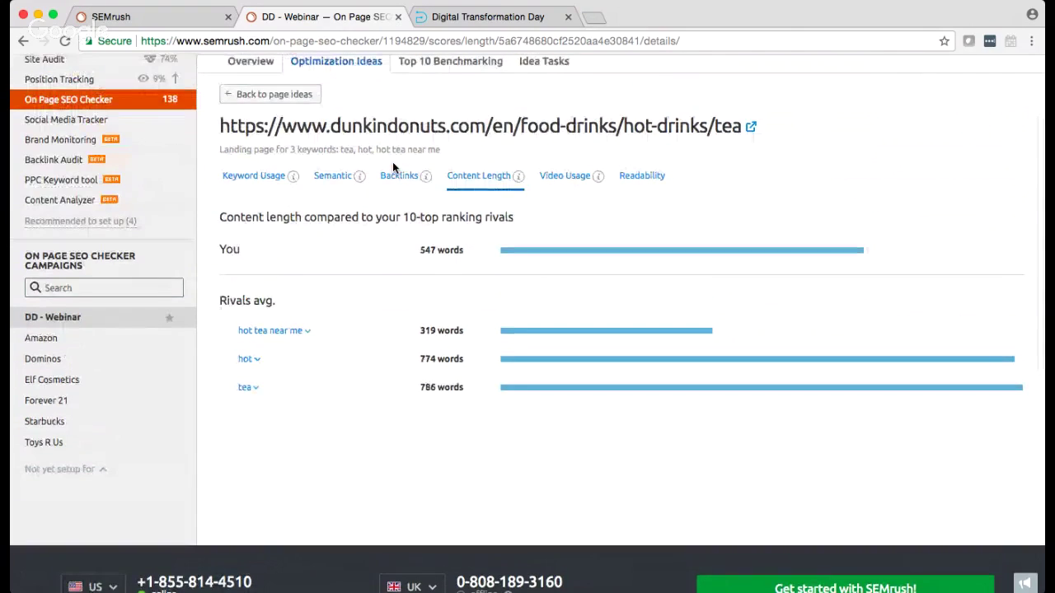
click(275, 332)
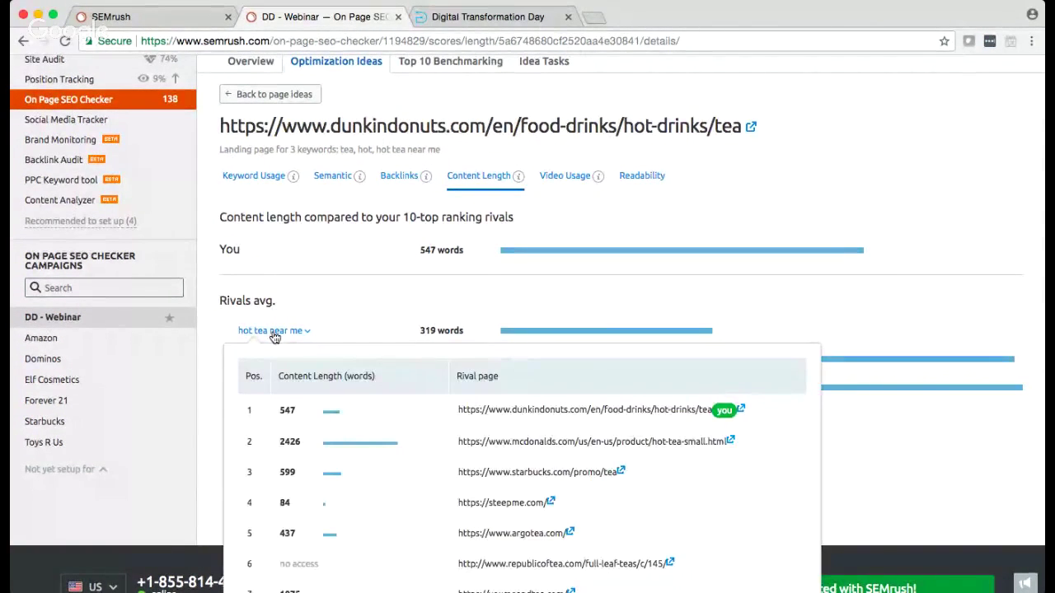
Read the rest of the rival content lengths for "hot tea near me", close the list, and return to the tea page's ideas.
scroll(337, 429, down, 3)
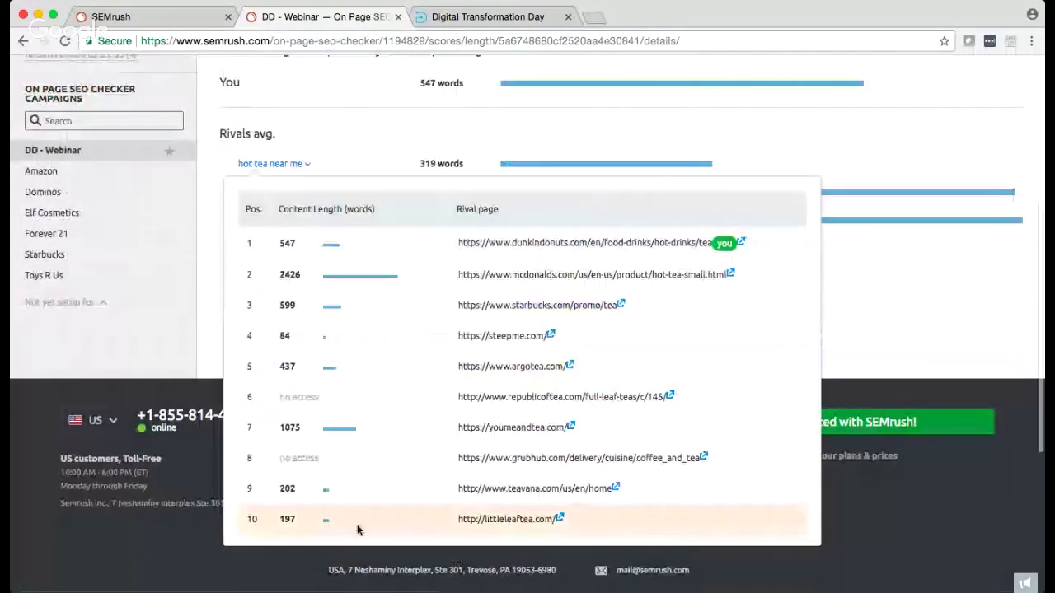
click(298, 163)
scroll(299, 165, up, 3)
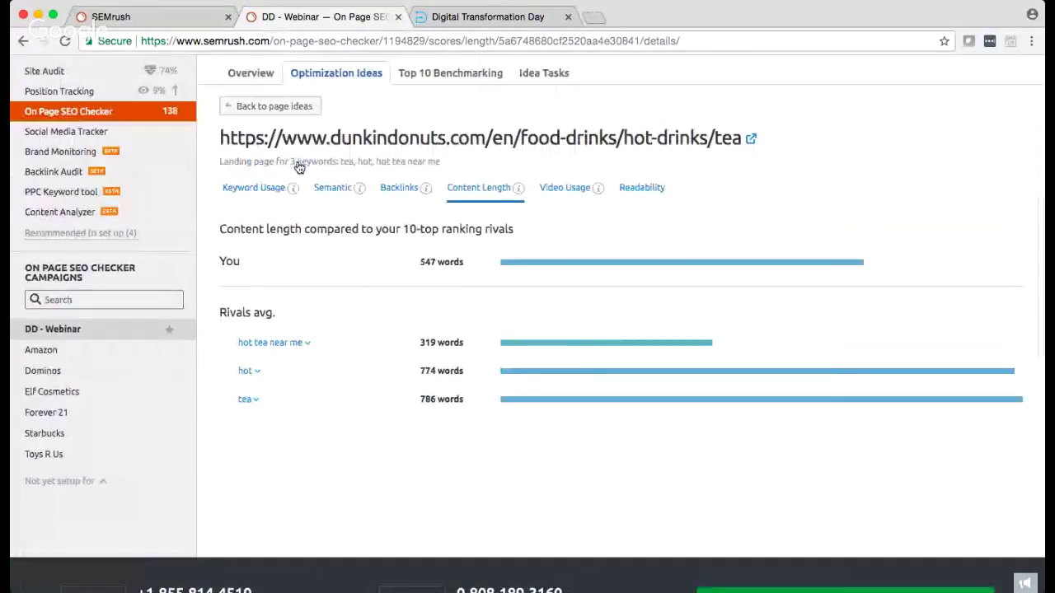
click(274, 107)
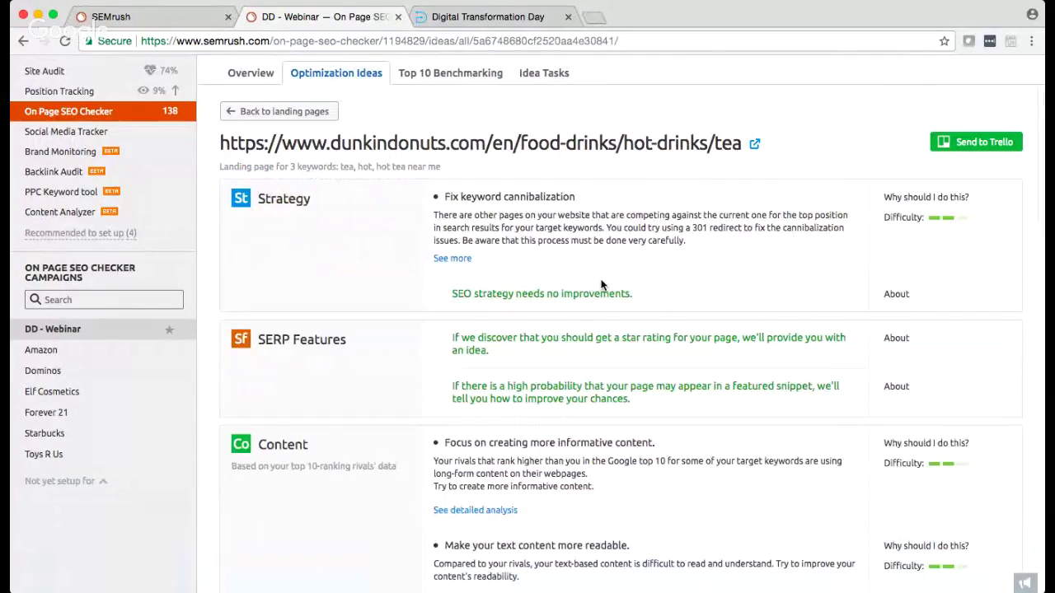
Review the tea page's Content ideas and tag checks, from informative content down to the Semantic section.
scroll(600, 285, down, 3)
scroll(601, 285, down, 5)
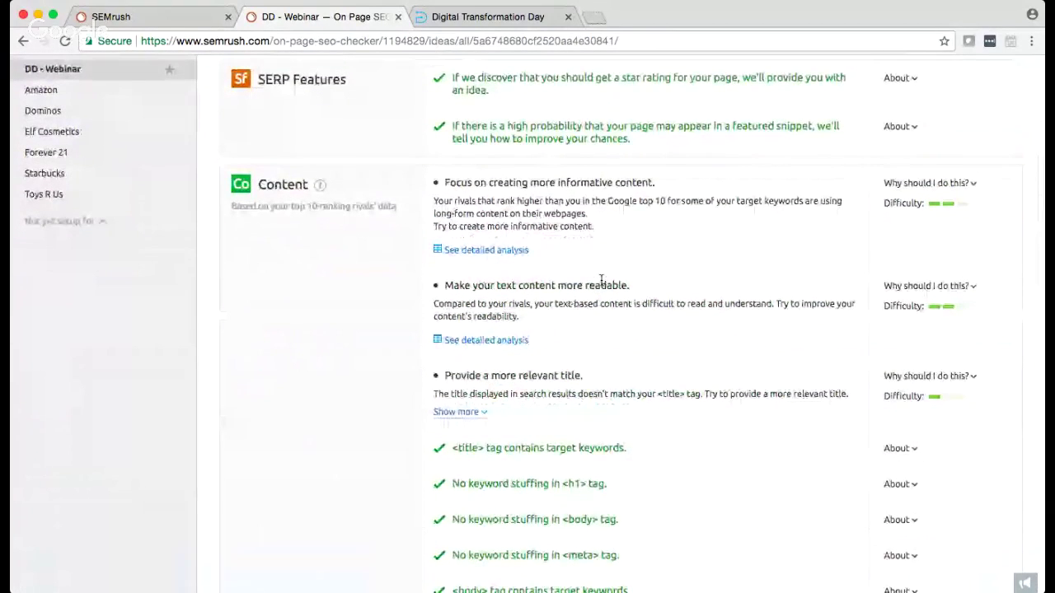
scroll(601, 285, down, 2)
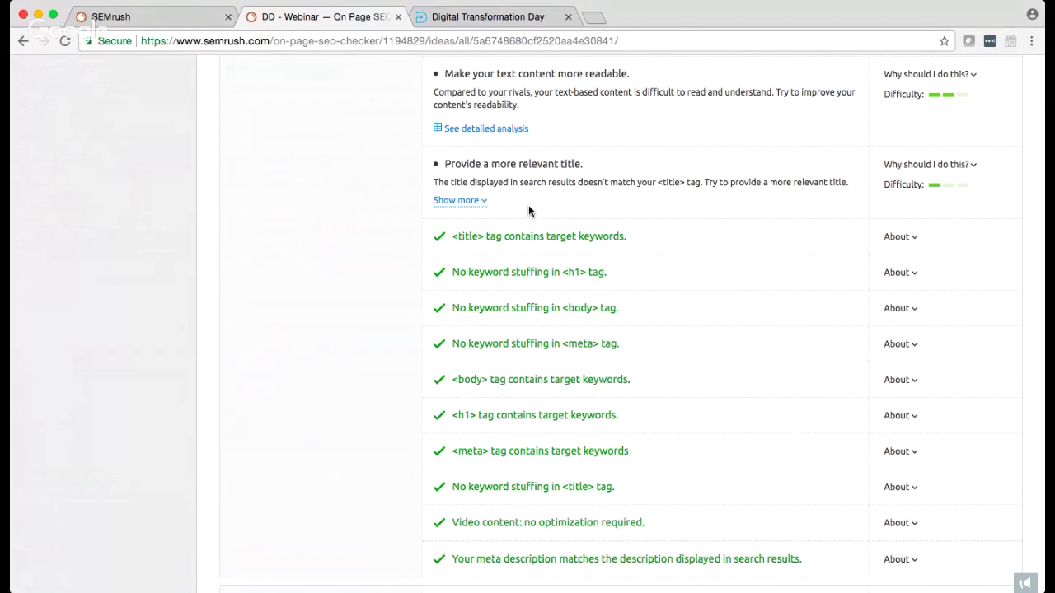
scroll(676, 238, down, 2)
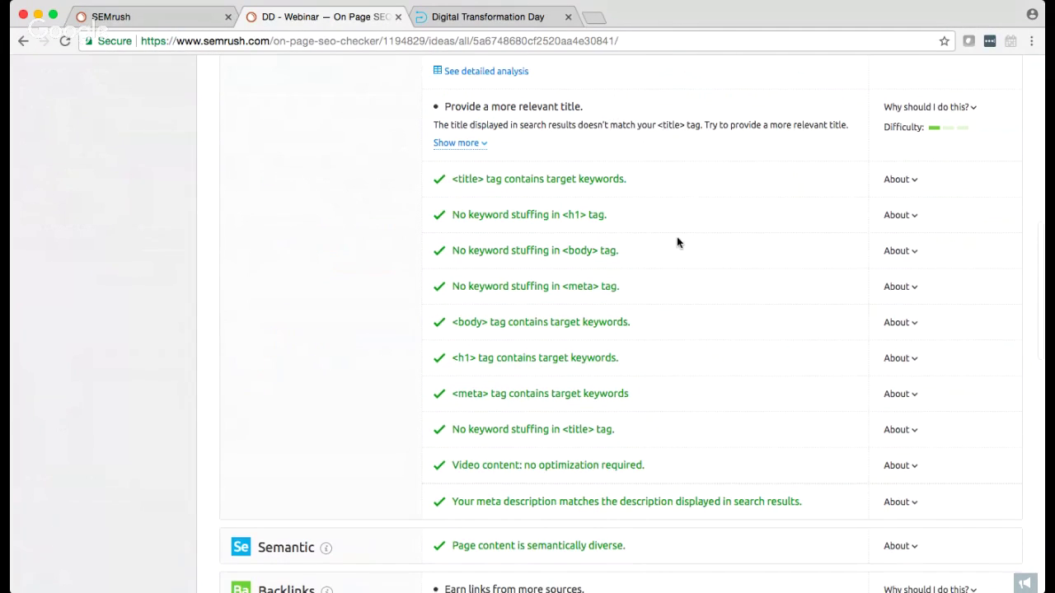
scroll(676, 241, down, 1)
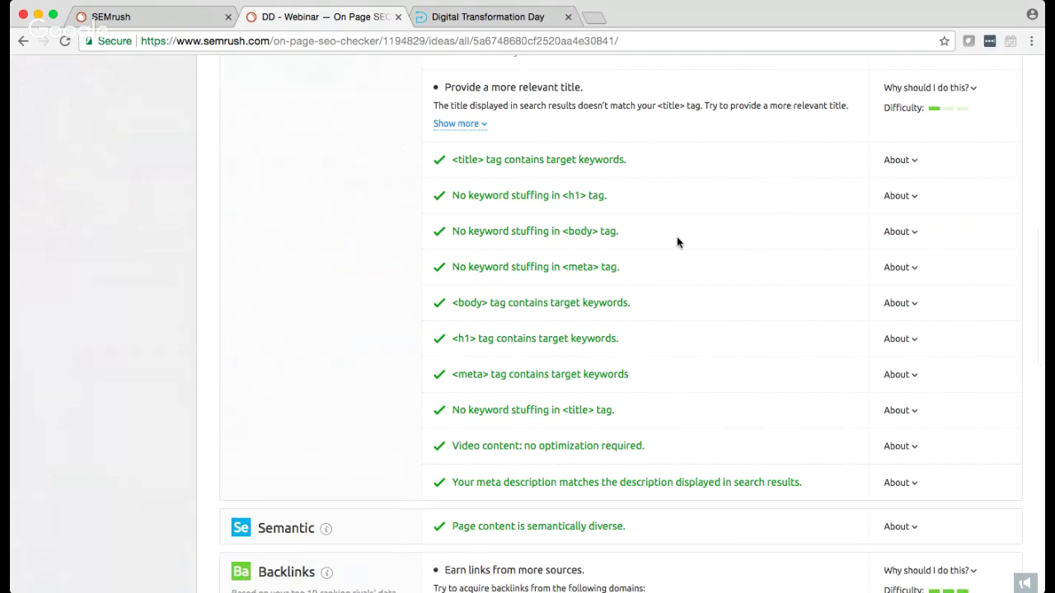
scroll(677, 242, down, 6)
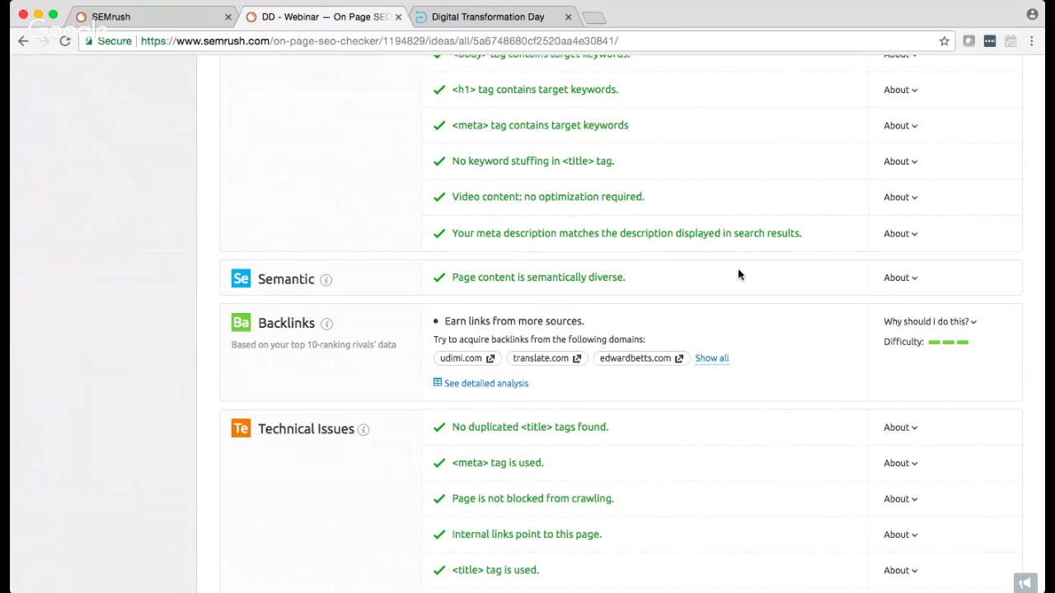
Show all the domains suggested for acquiring backlinks to the tea page.
scroll(738, 275, down, 3)
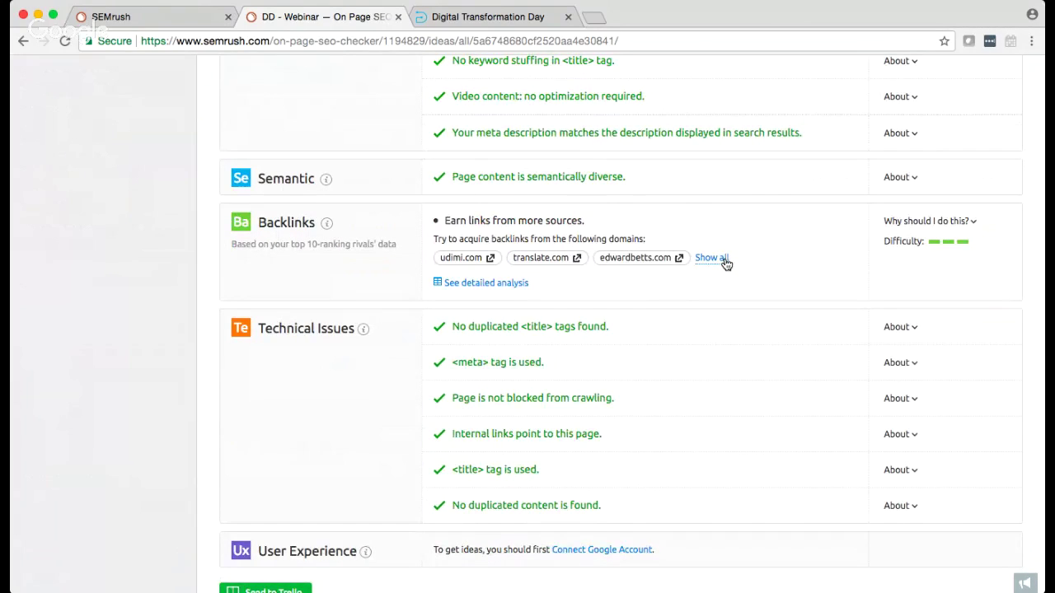
click(723, 259)
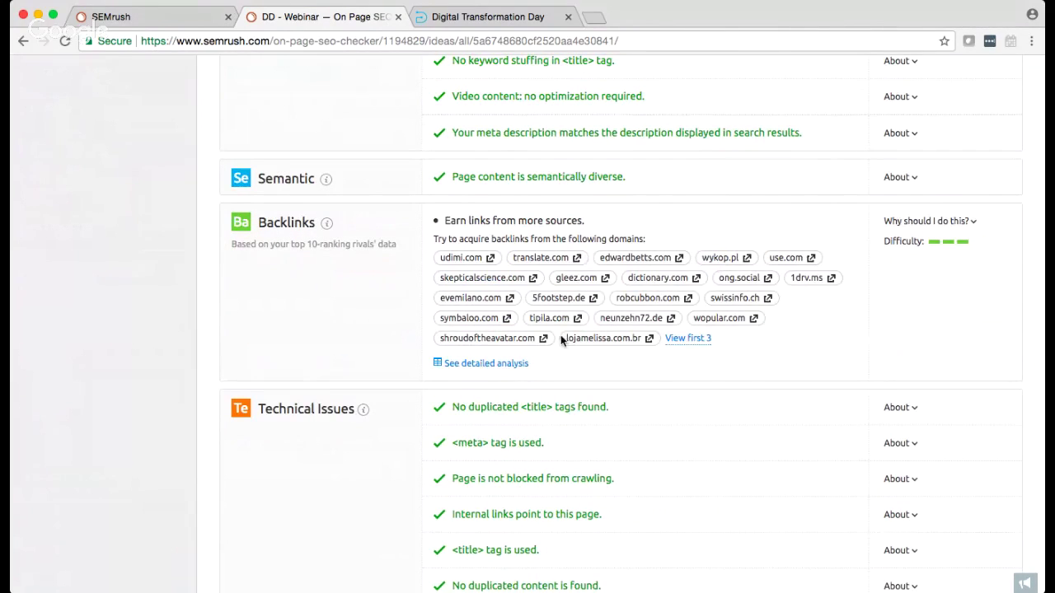
scroll(595, 316, down, 1)
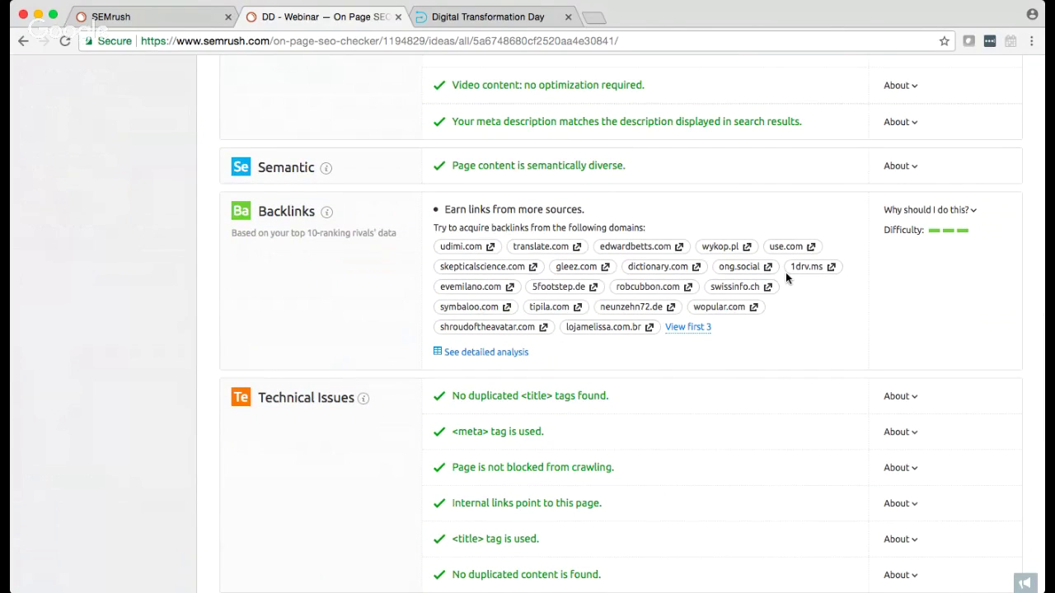
Review the tea page's Technical Issues checks and read the explanation of the User Experience section.
scroll(785, 273, down, 5)
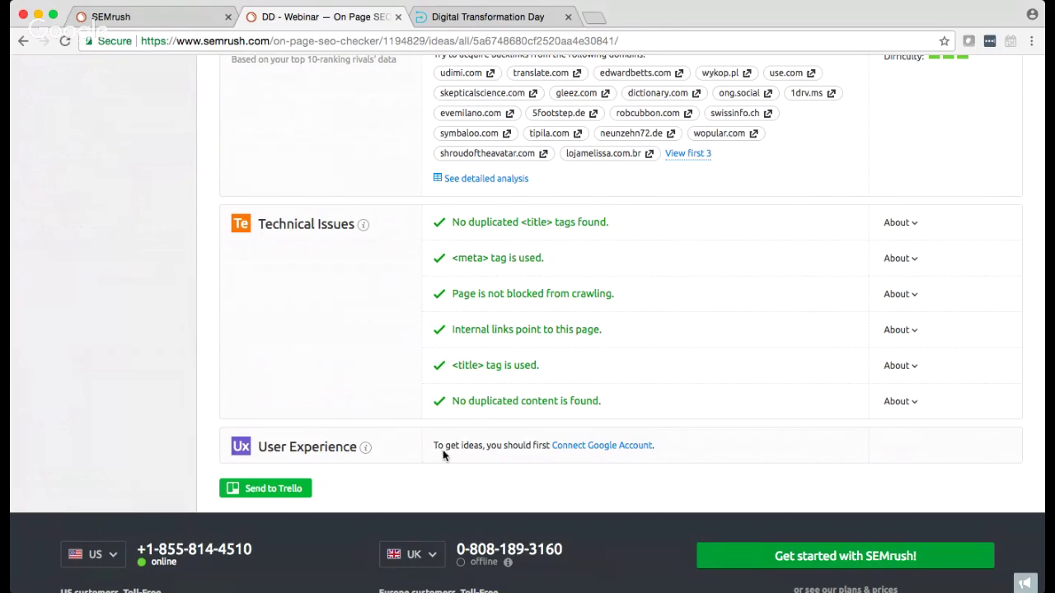
mouse_move(365, 449)
scroll(511, 471, down, 2)
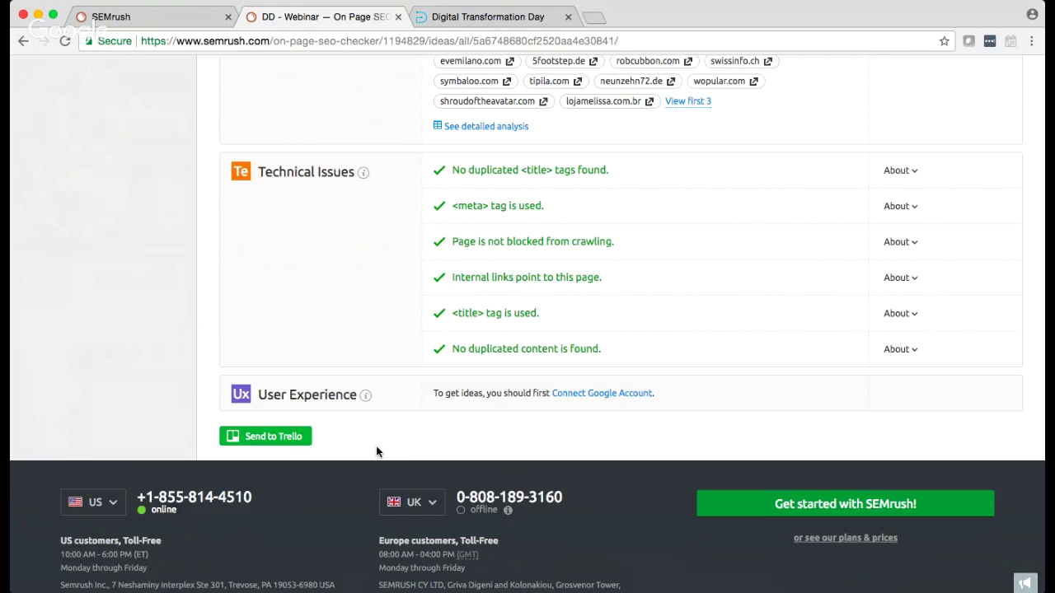
Return to the list of landing pages and review its priorities, keywords, volumes and idea counts.
scroll(381, 424, up, 5)
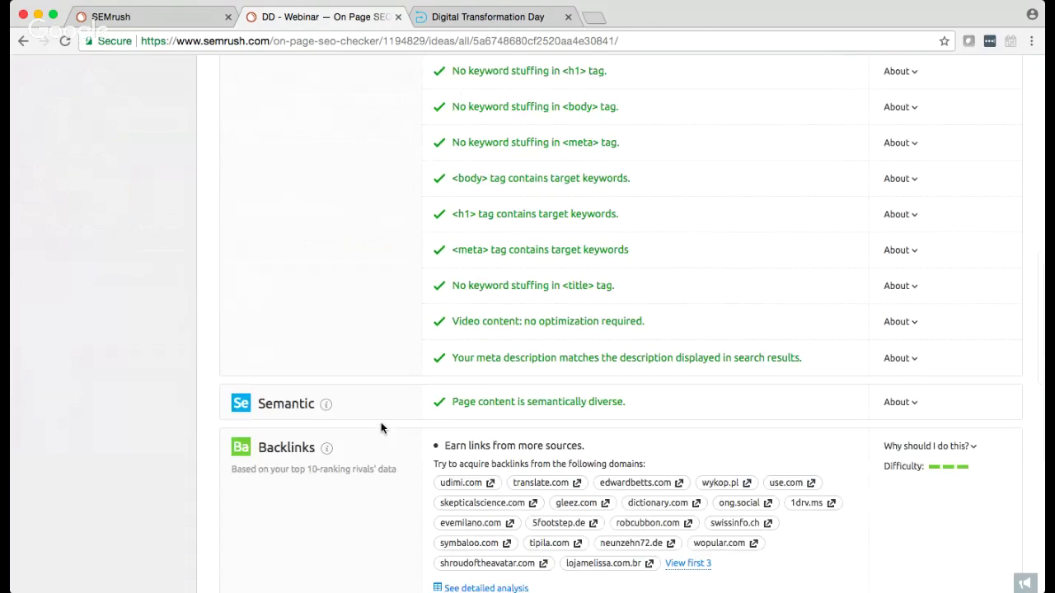
scroll(381, 426, up, 15)
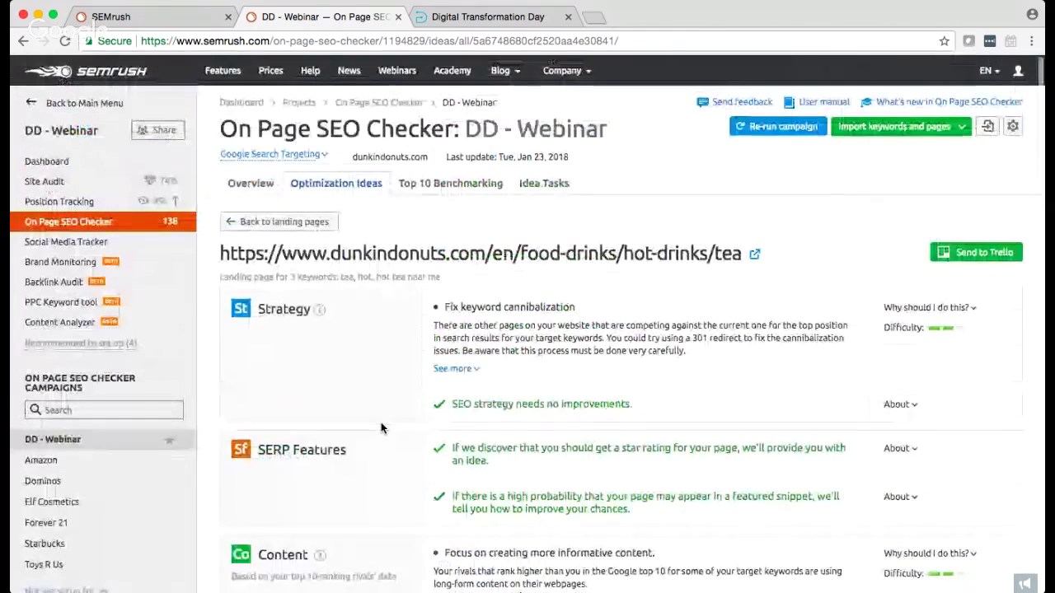
click(304, 221)
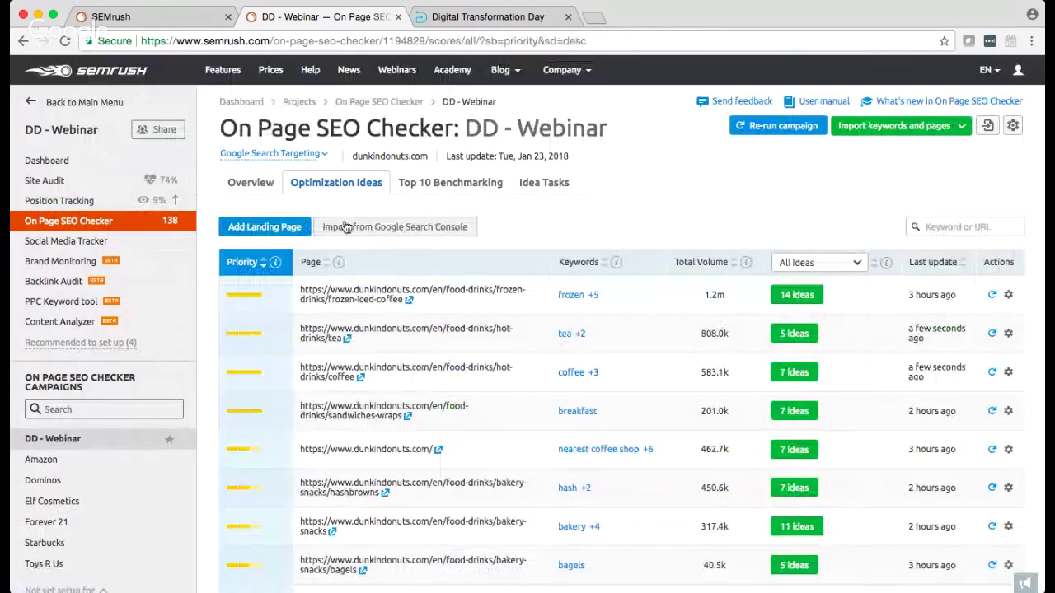
scroll(591, 216, down, 1)
scroll(591, 219, down, 1)
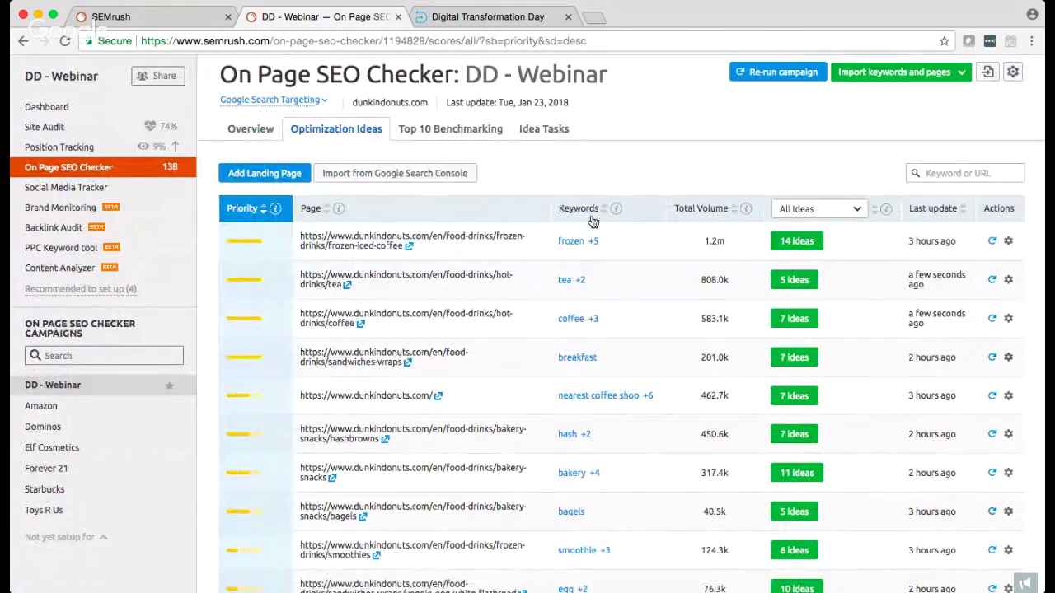
scroll(592, 219, down, 1)
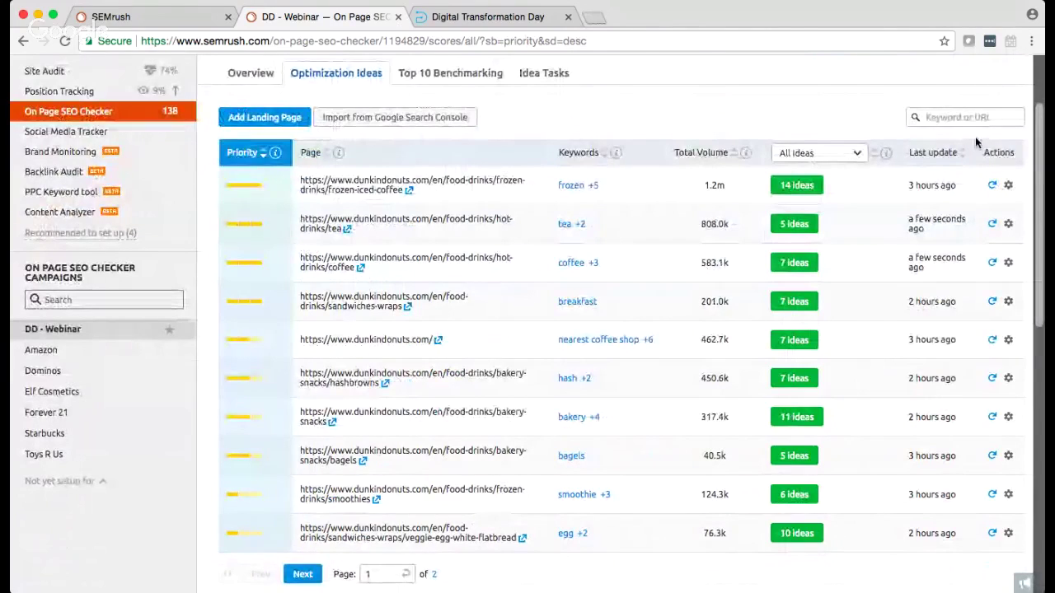
Filter the landing pages by the keyword "coffee".
scroll(975, 120, up, 1)
click(966, 167)
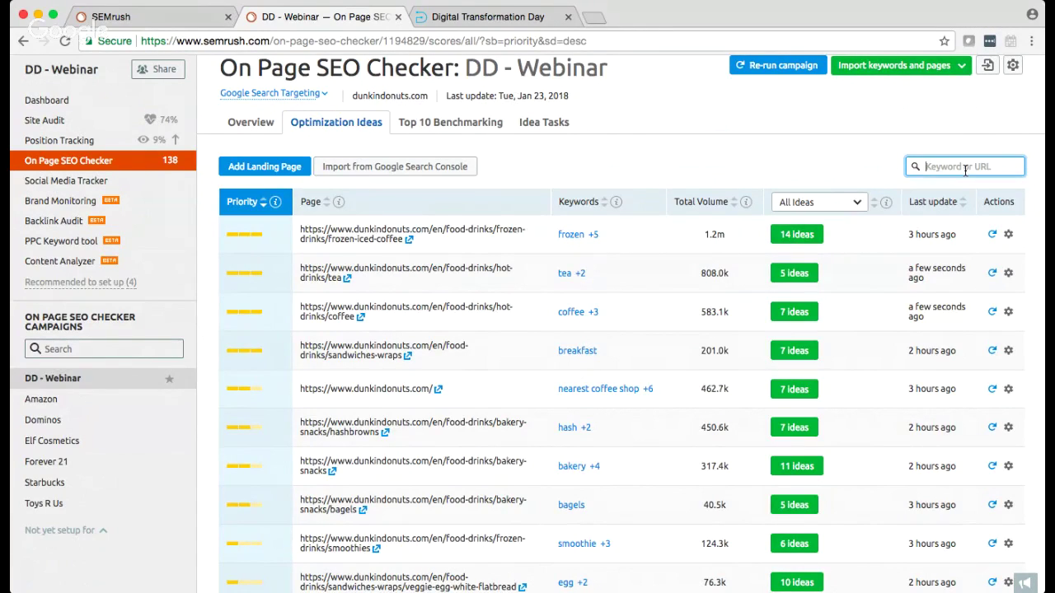
text(co)
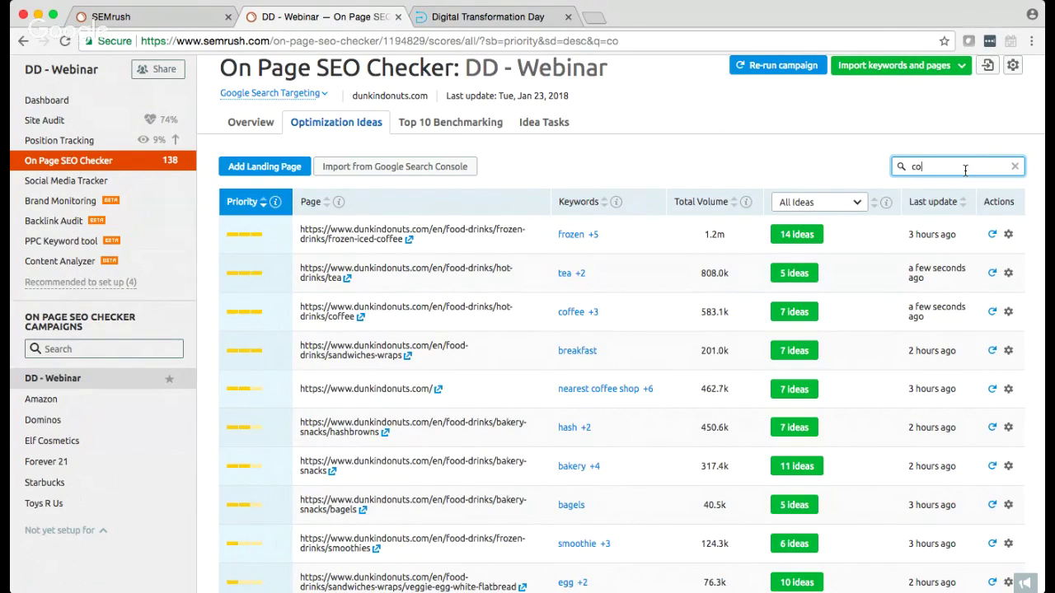
text(ffee)
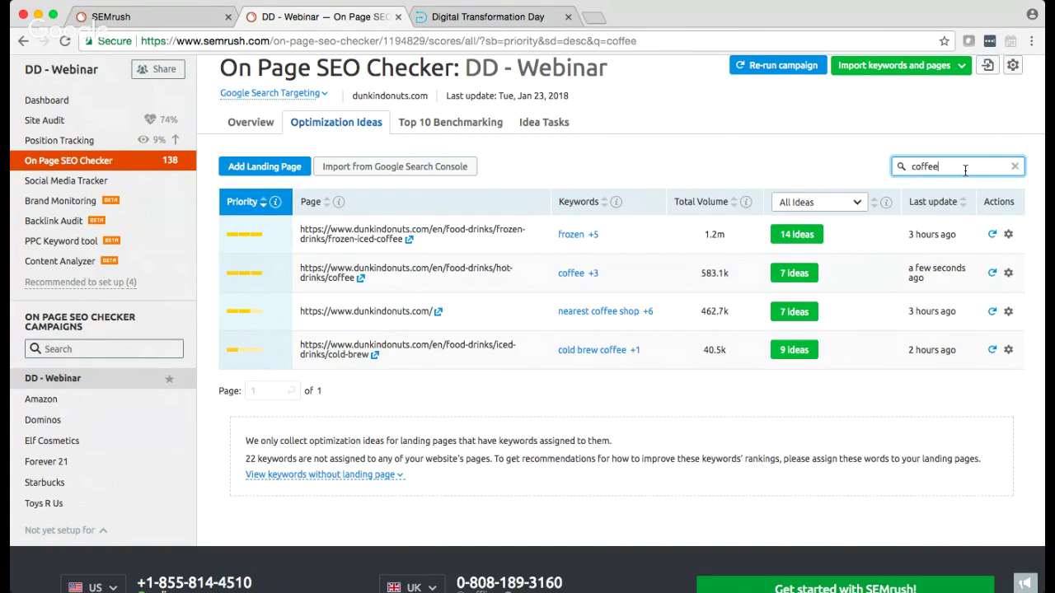
Clear the "coffee" filter to list all landing pages again.
key(BackSpace)
key(BackSpace)
key(BackSpace)
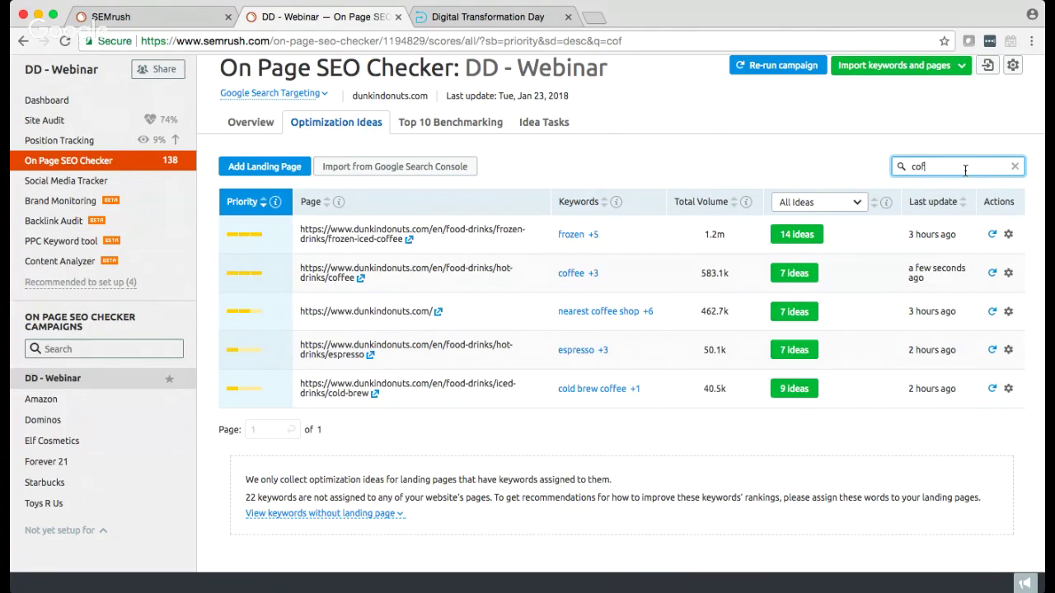
key(BackSpace)
key(BackSpace)
key(BackSpace)
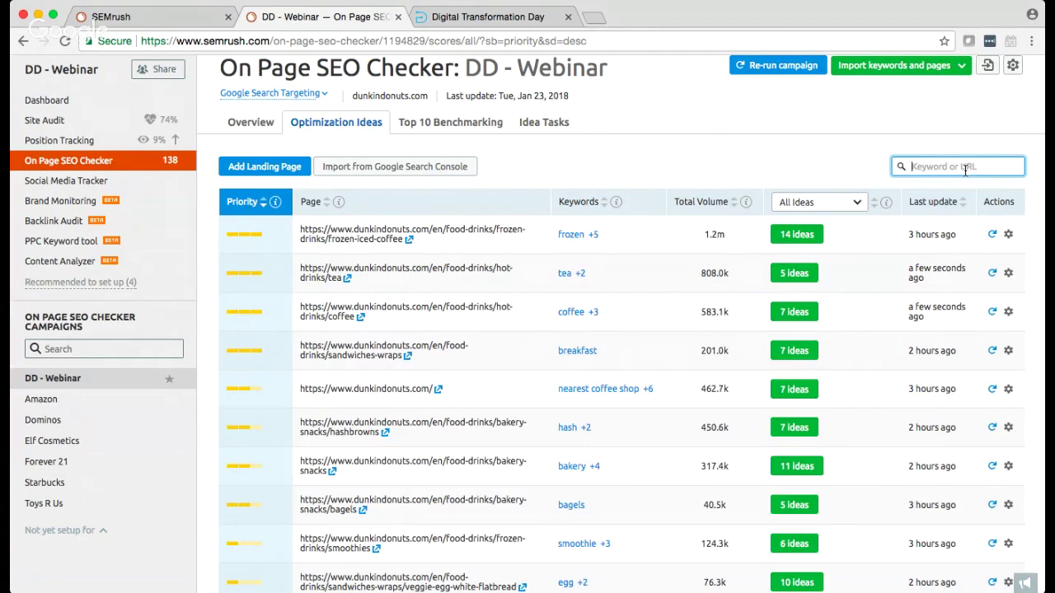
Show the Top 10 Benchmarking report and compare the site's pages with Google's top 10 for each target keyword.
scroll(648, 218, down, 3)
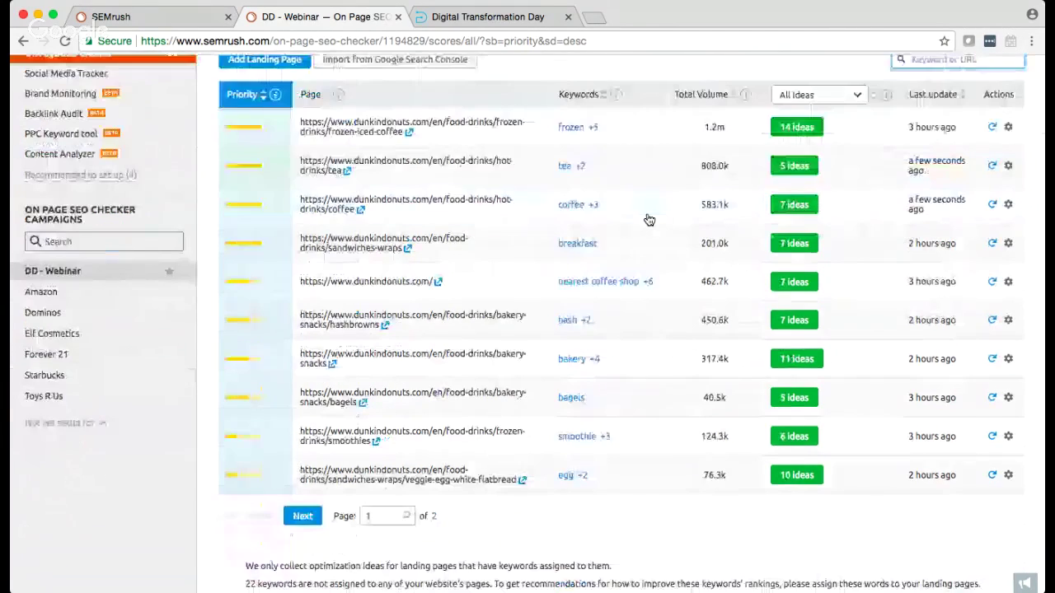
scroll(648, 218, up, 4)
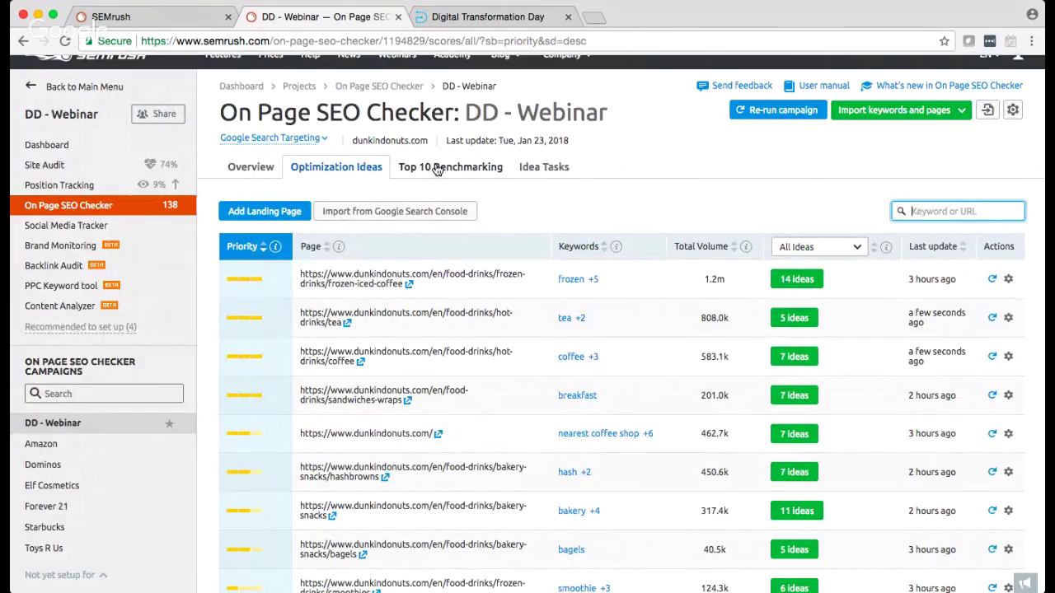
click(437, 169)
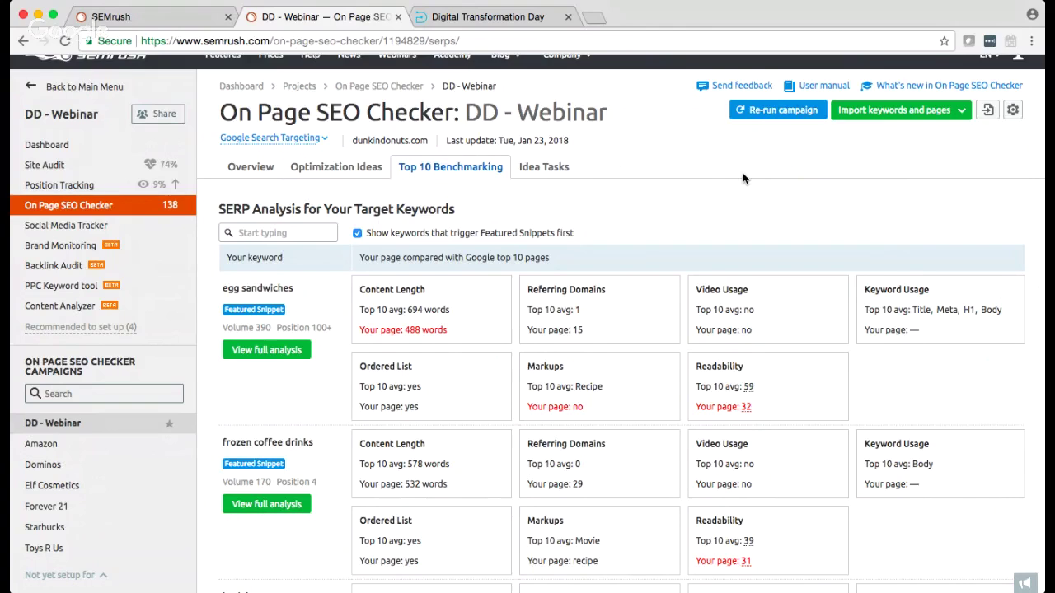
scroll(743, 179, down, 1)
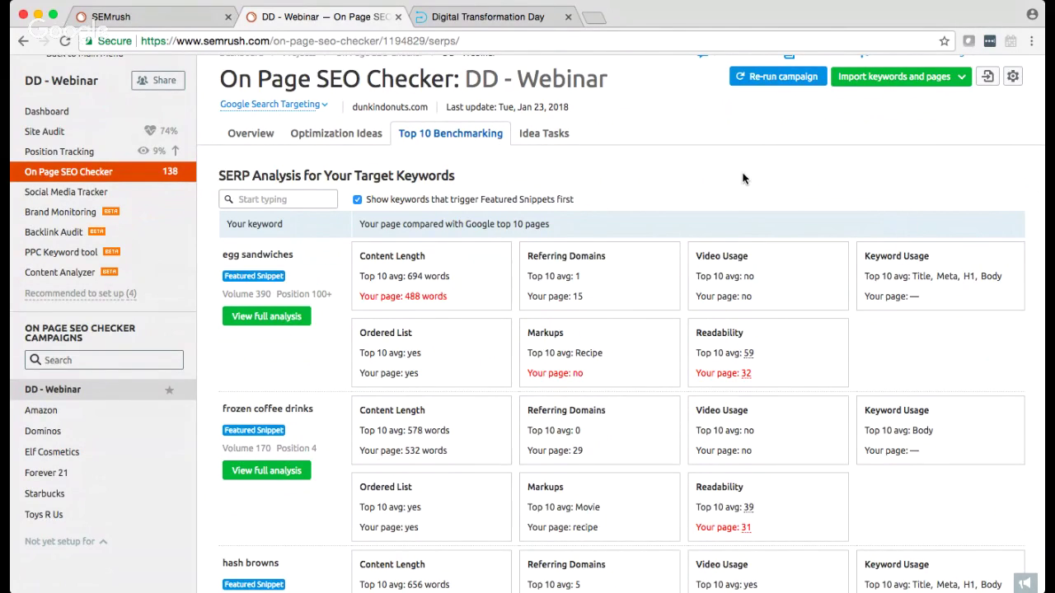
scroll(742, 179, down, 2)
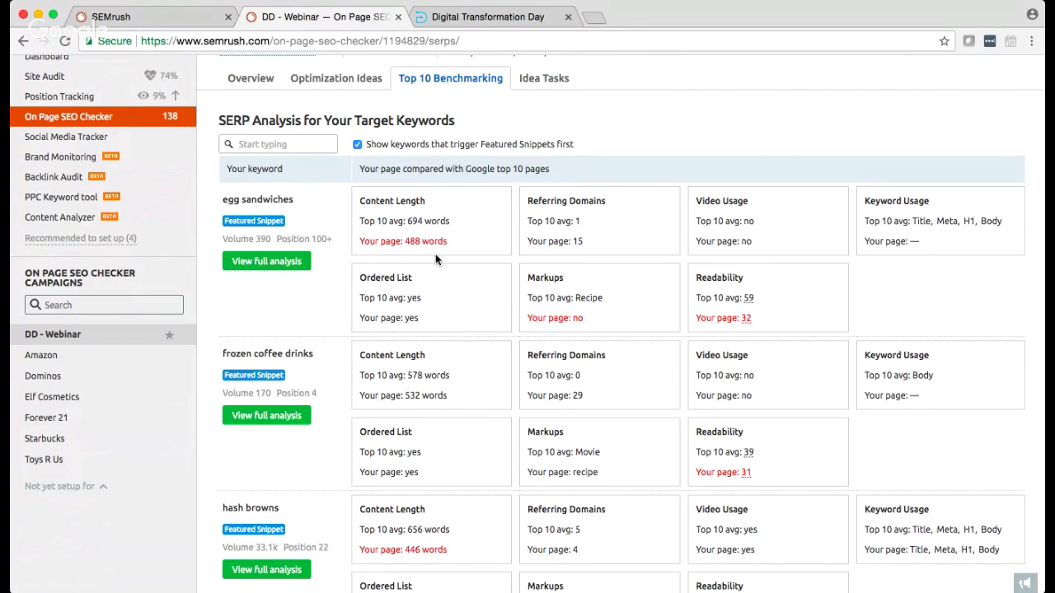
Switch the option to show keywords that trigger Featured Snippets first off and back on twice to compare the keyword order.
click(357, 145)
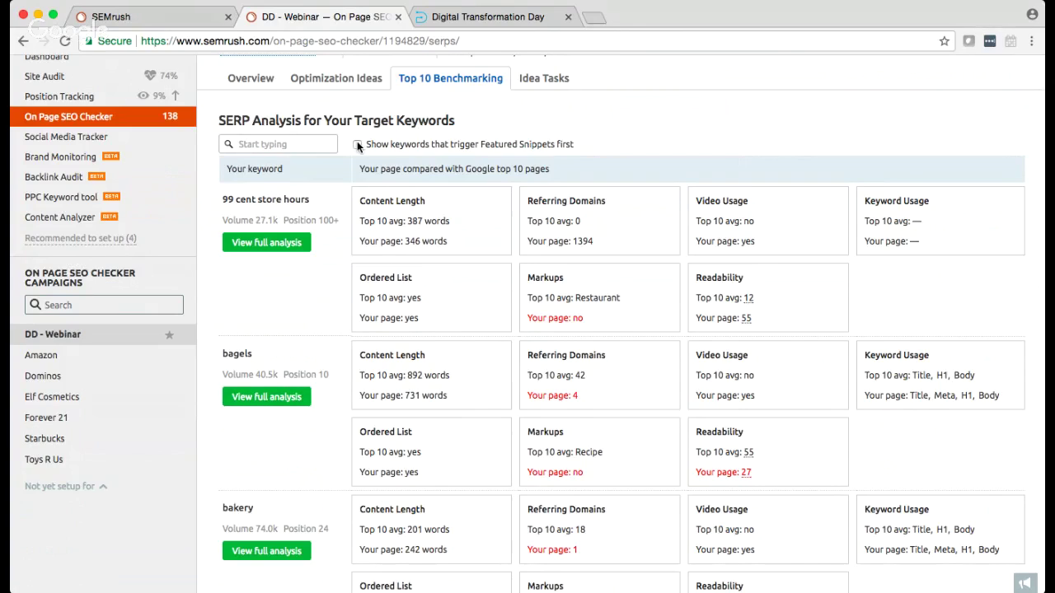
click(357, 144)
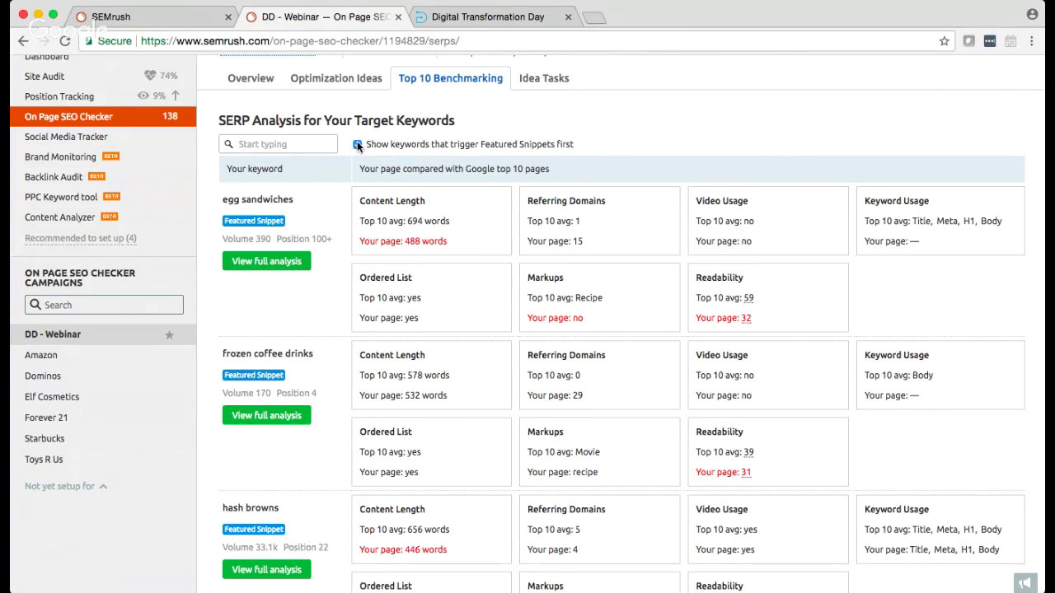
click(357, 144)
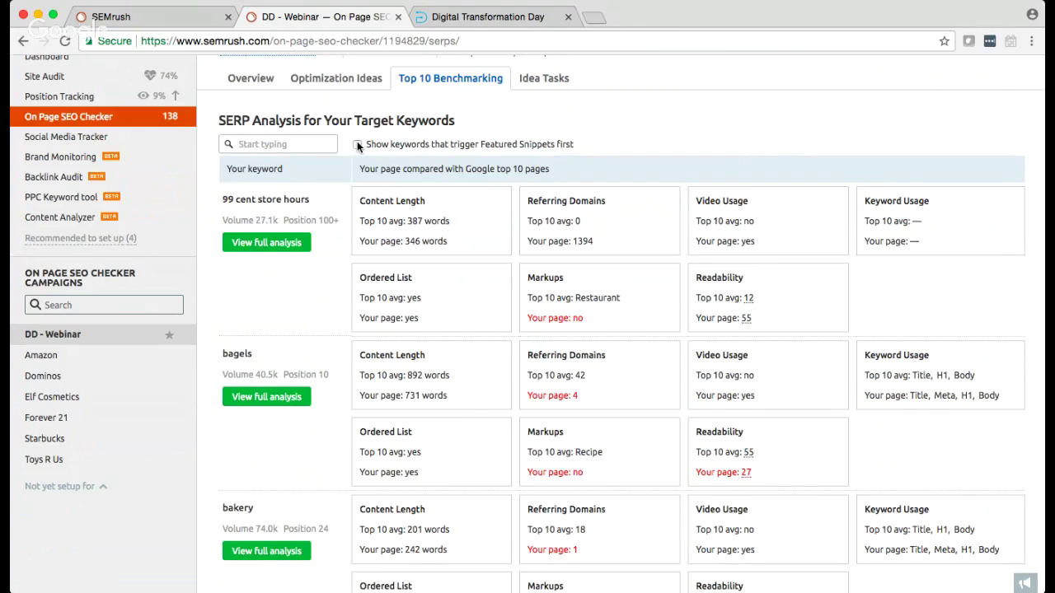
click(357, 144)
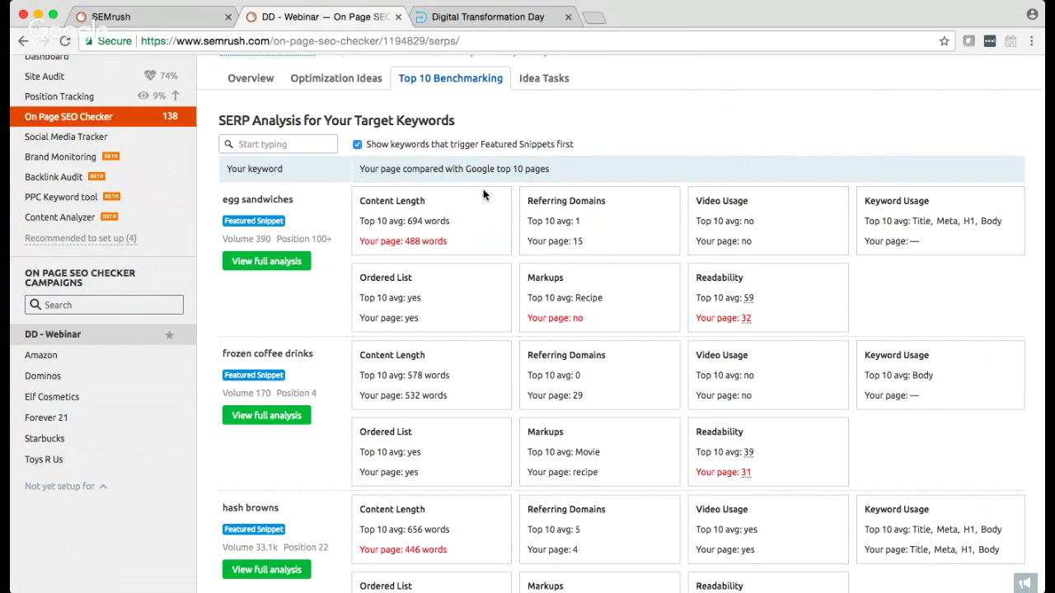
View the full SERP analysis for "frozen coffee drinks" and review its top 10 averages, featured snippet and organic results.
scroll(483, 193, down, 2)
scroll(482, 195, down, 1)
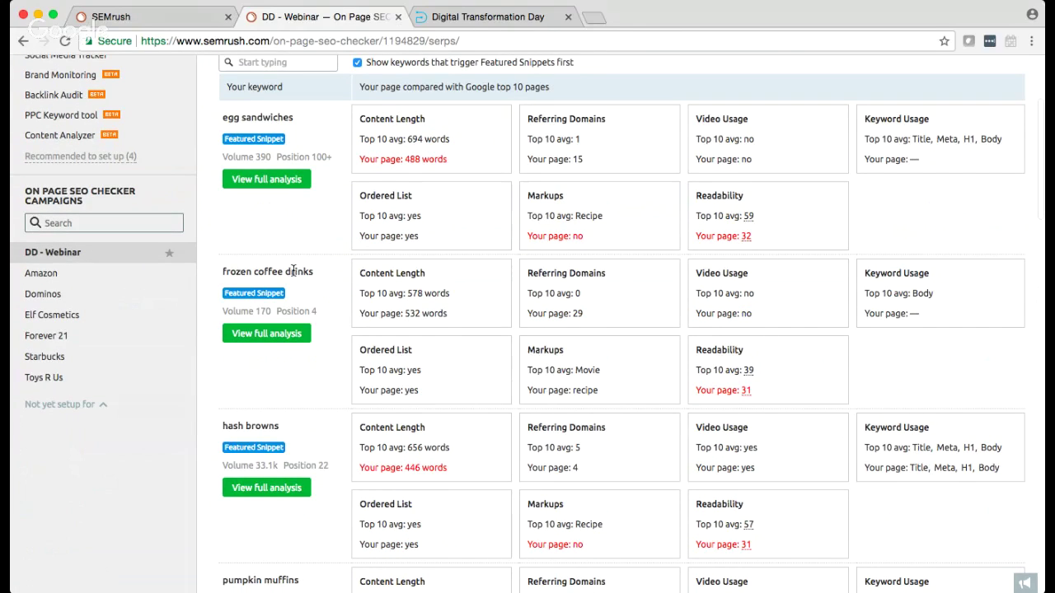
click(297, 336)
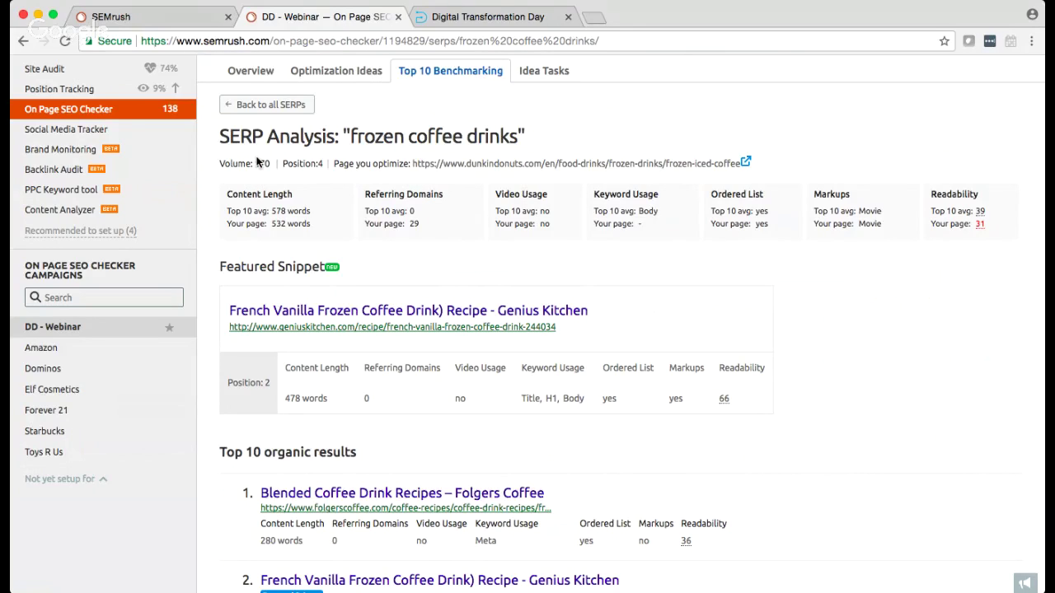
scroll(257, 162, down, 1)
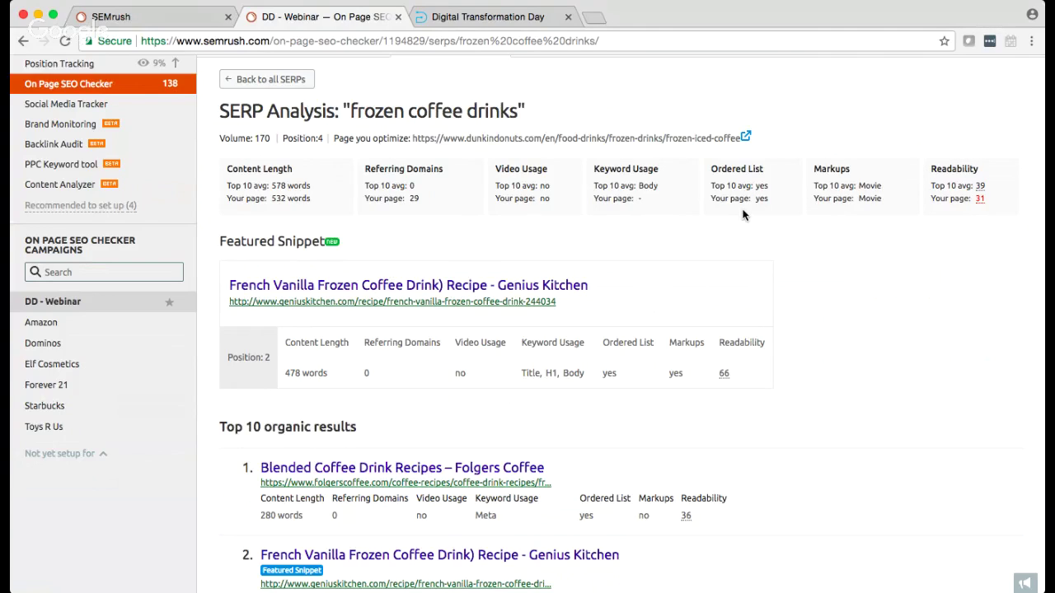
Compare the featured snippet's metrics with the top 10 averages and the optimized page's values for "frozen coffee drinks".
scroll(742, 215, down, 2)
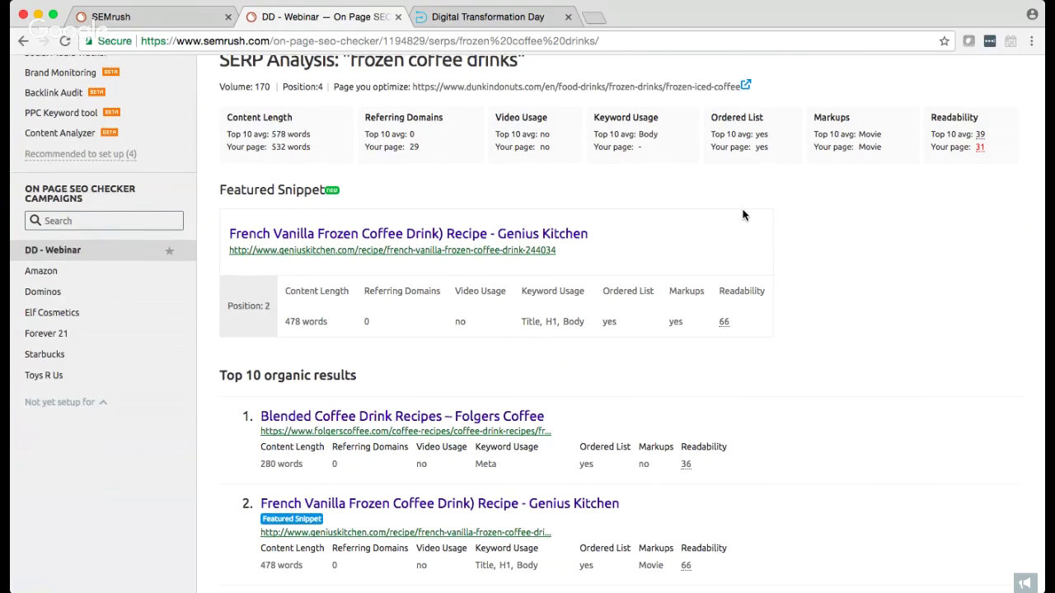
scroll(743, 215, down, 2)
scroll(743, 215, up, 2)
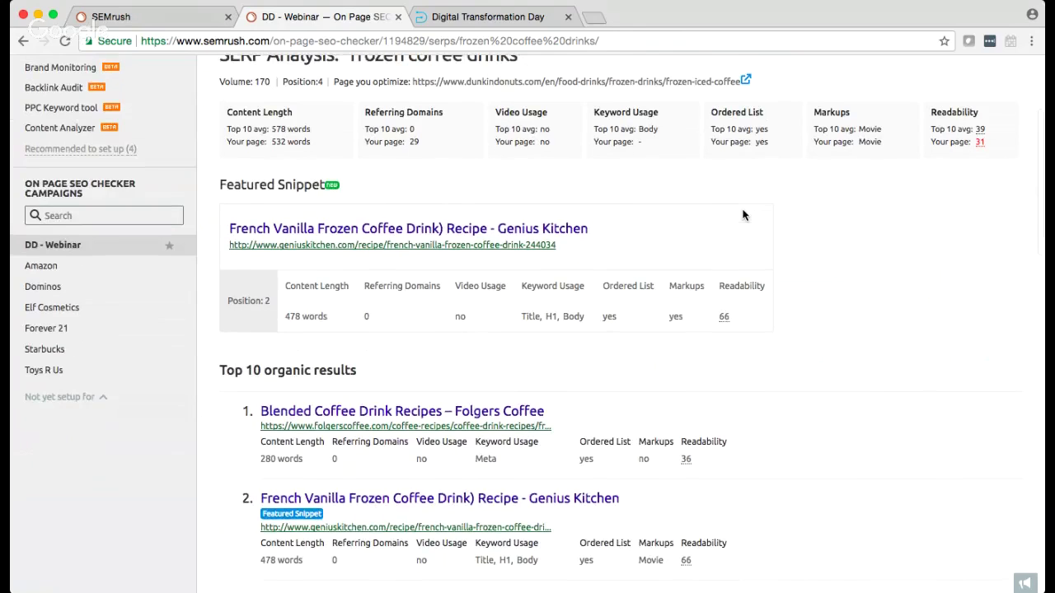
scroll(759, 208, down, 3)
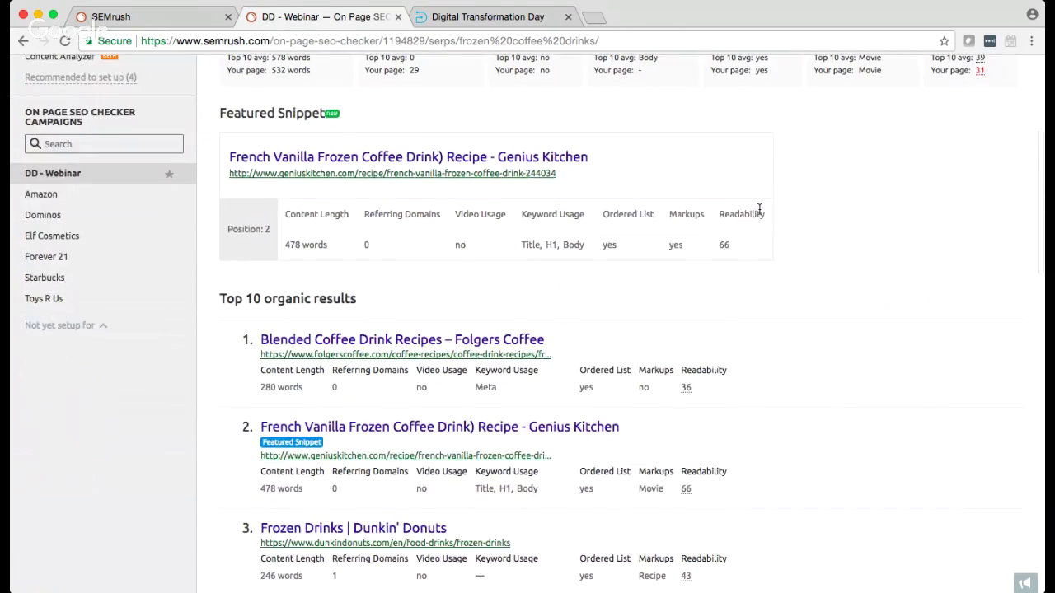
scroll(758, 209, down, 2)
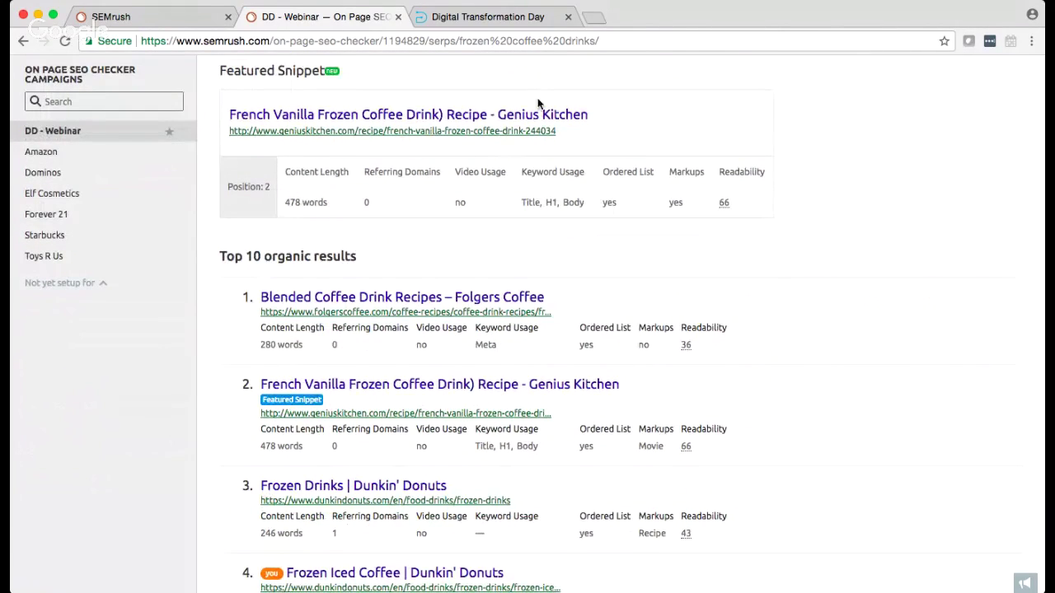
scroll(485, 157, down, 2)
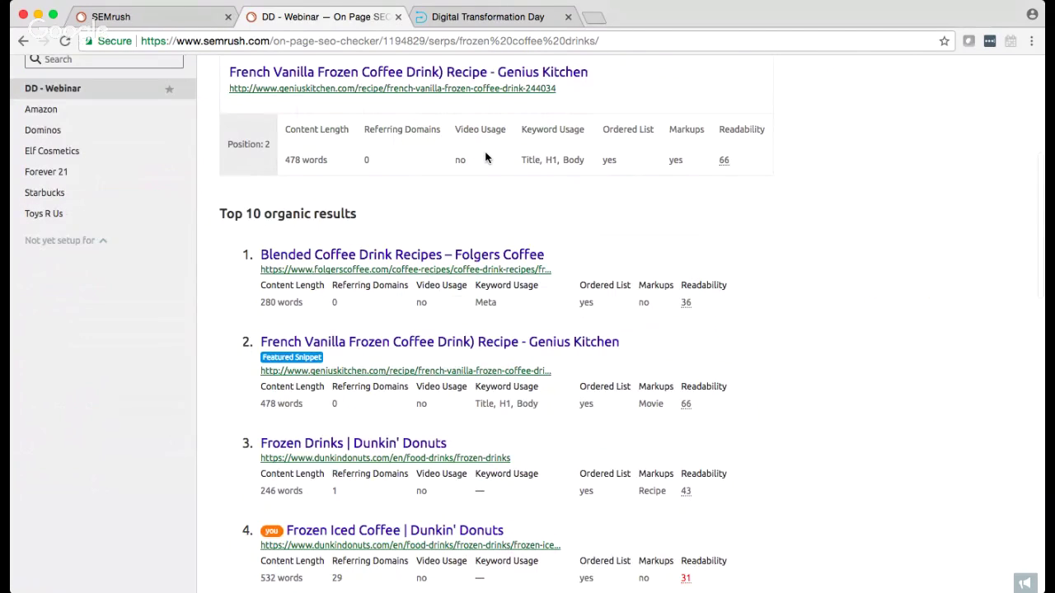
scroll(485, 158, down, 2)
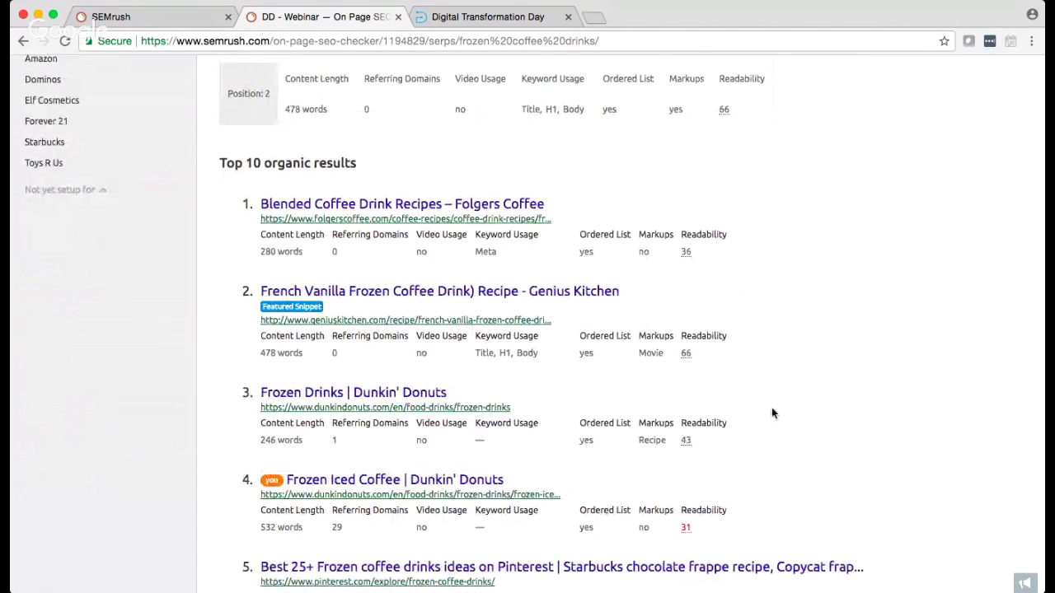
Examine content length, keyword usage, markups and readability of each top 10 organic result through position 10.
scroll(772, 412, down, 1)
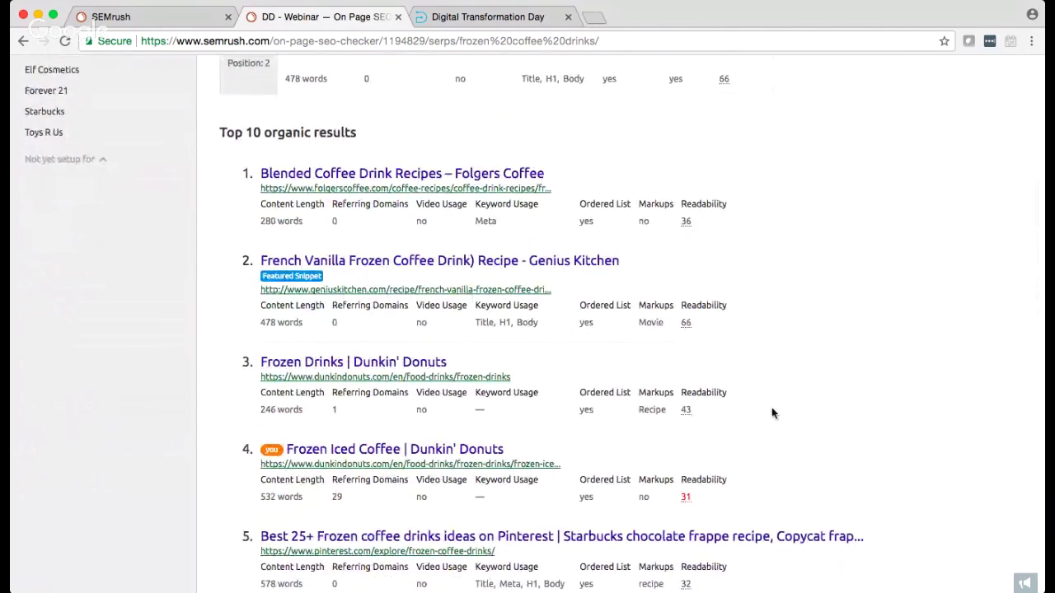
scroll(771, 407, down, 3)
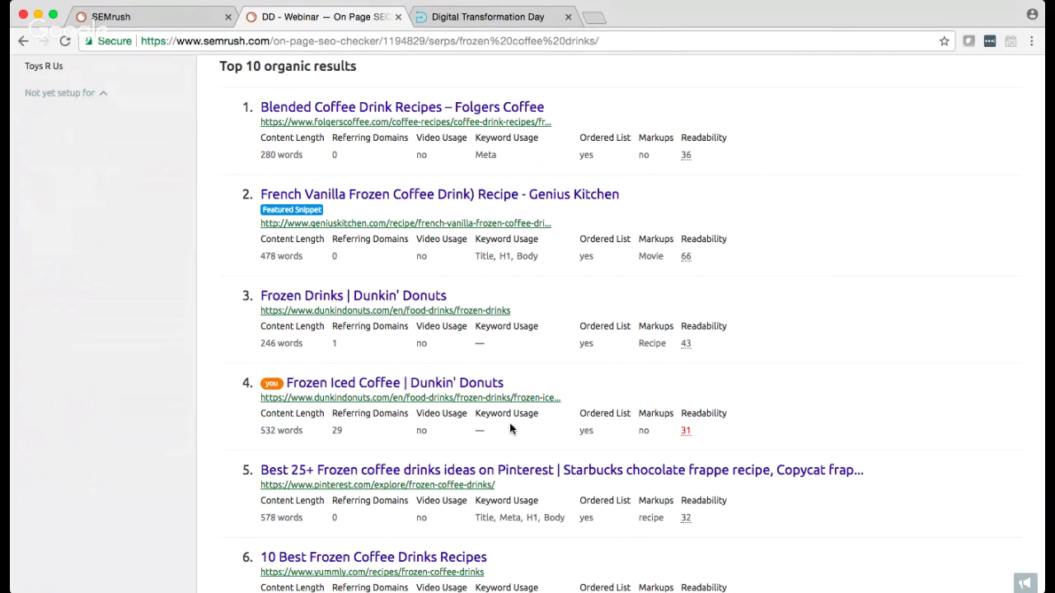
scroll(929, 390, down, 1)
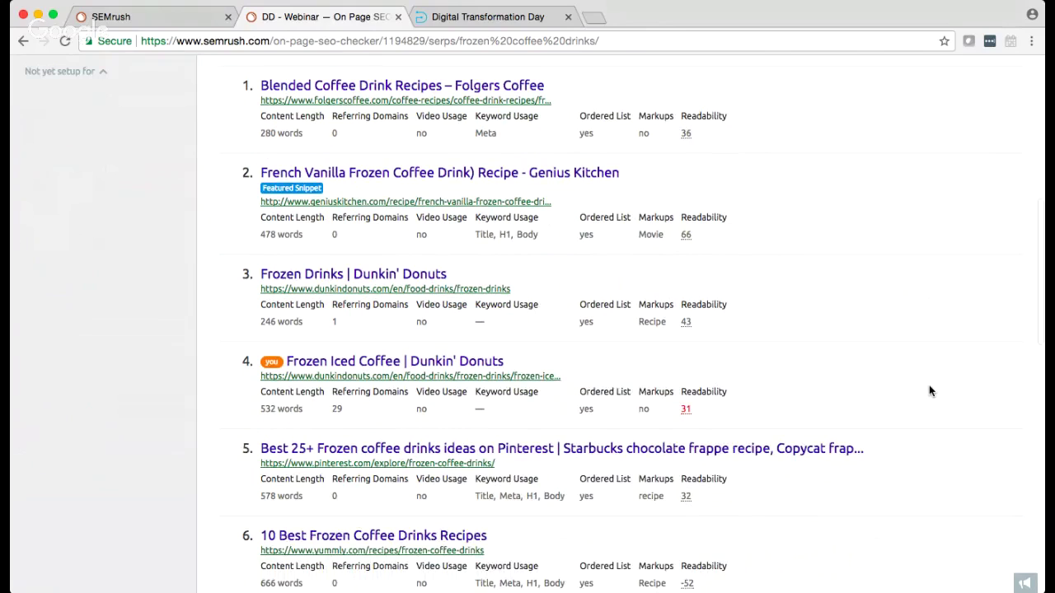
scroll(929, 391, down, 5)
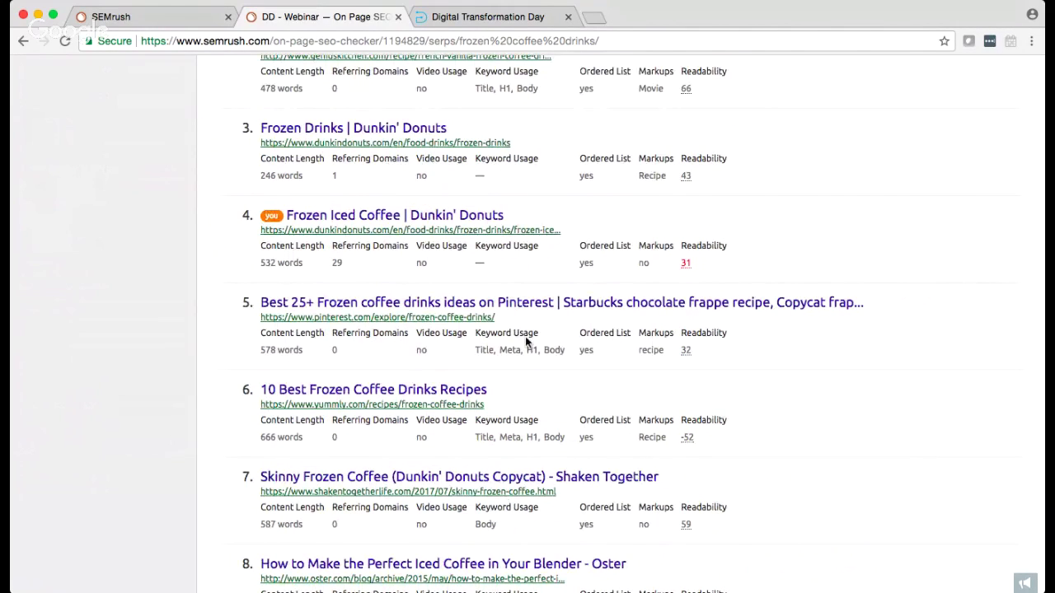
mouse_move(689, 348)
scroll(439, 362, down, 1)
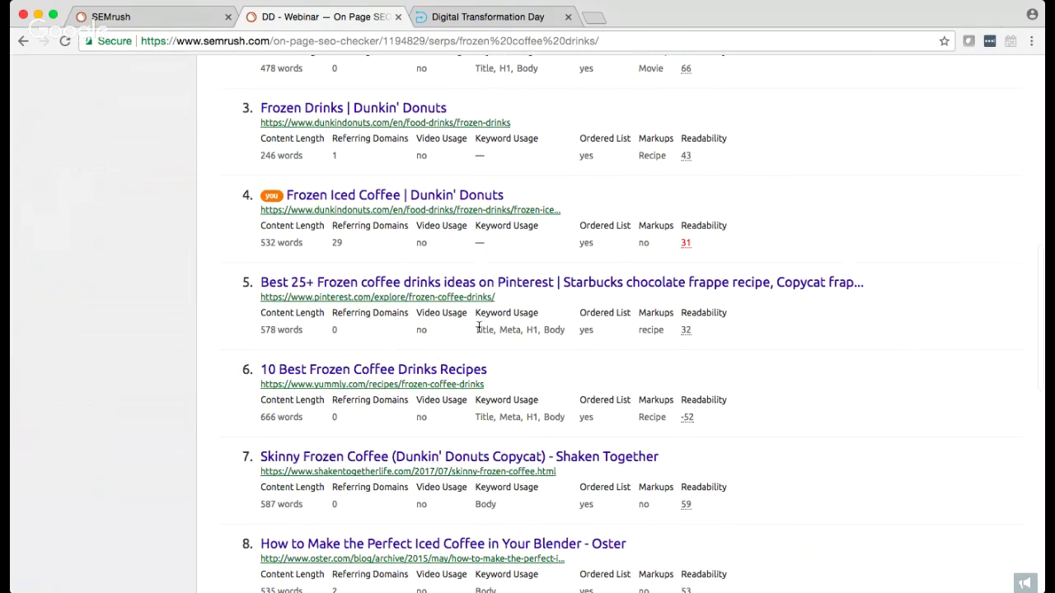
scroll(545, 351, down, 3)
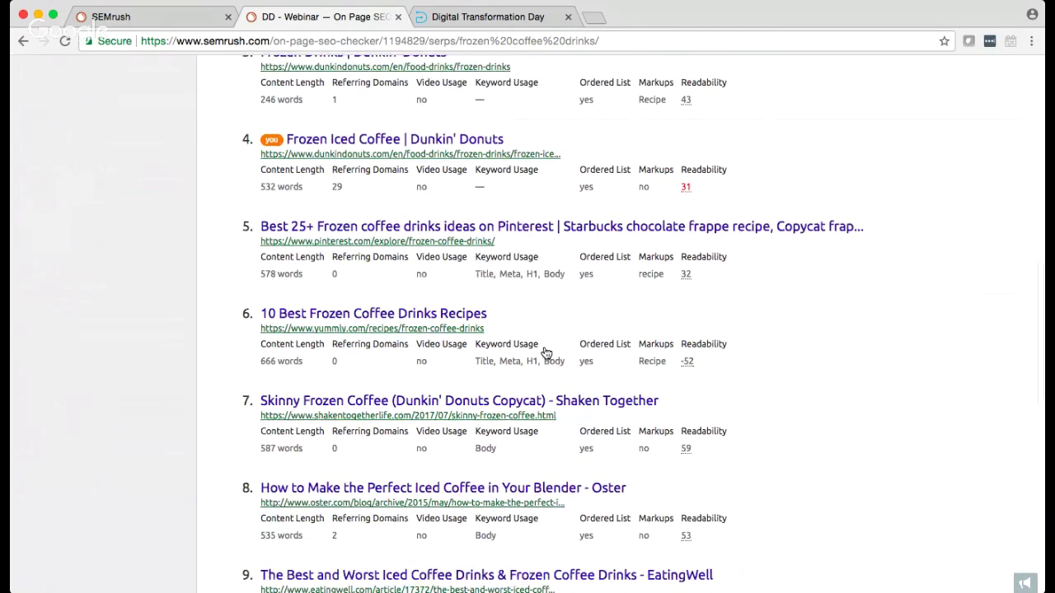
scroll(545, 352, down, 10)
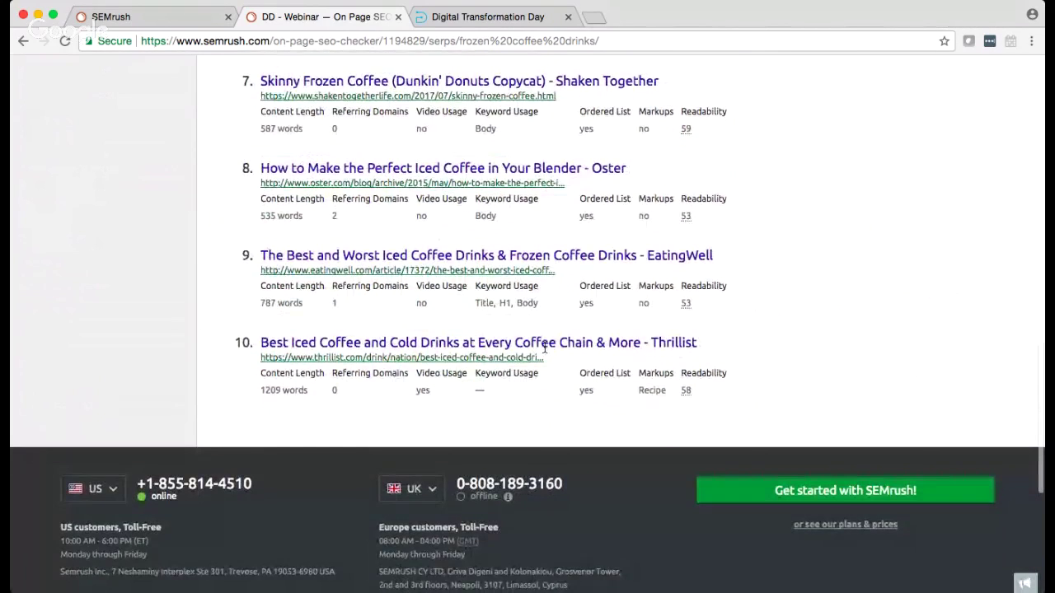
Show the Idea Tasks report and review the to-do ideas with their category, page, keyword, status and discovery date.
scroll(544, 347, up, 1)
scroll(543, 346, up, 10)
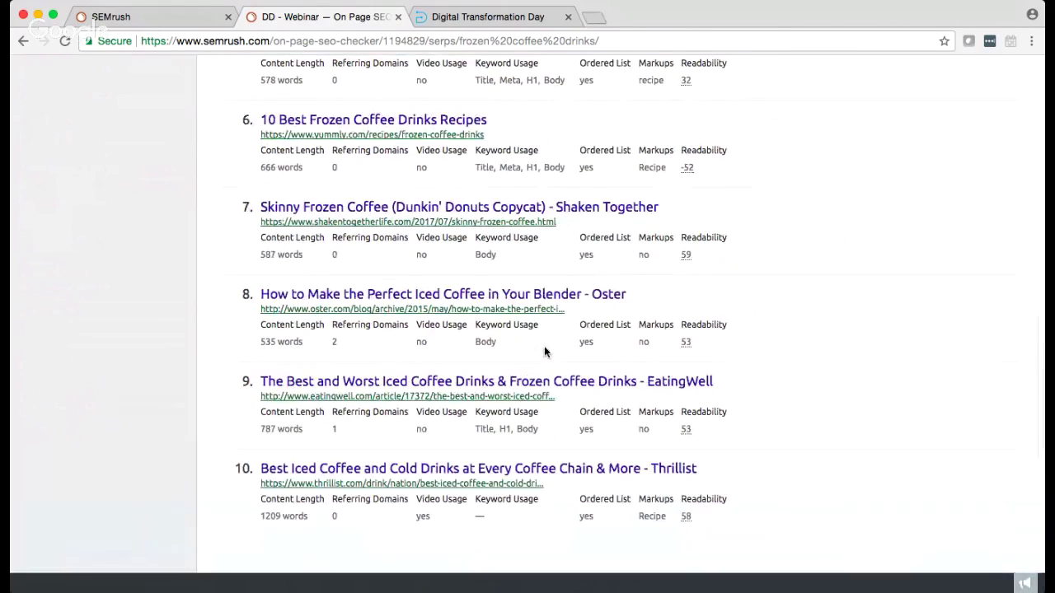
scroll(544, 351, up, 9)
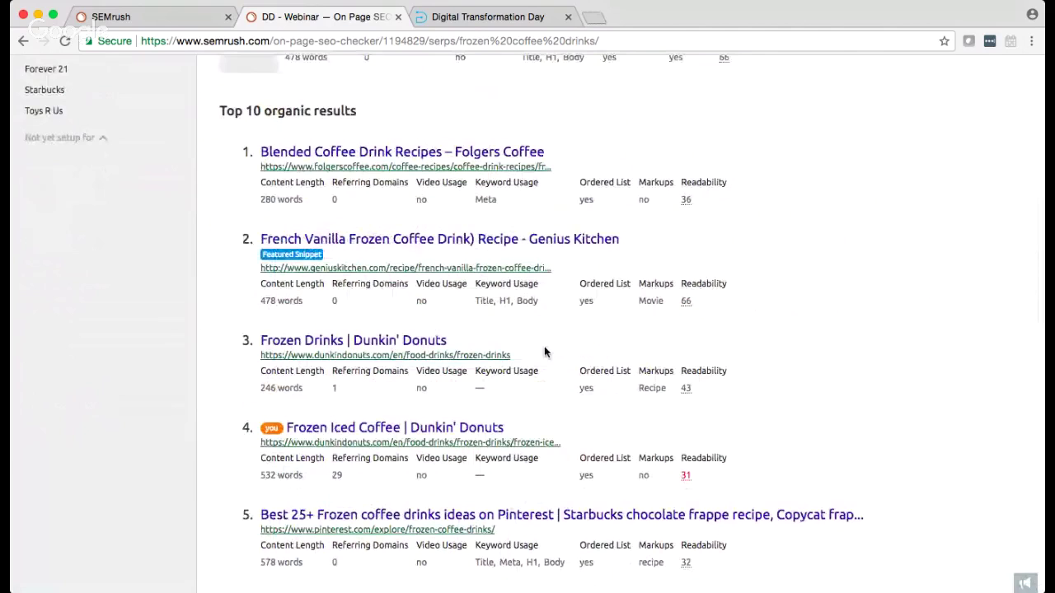
scroll(546, 353, up, 6)
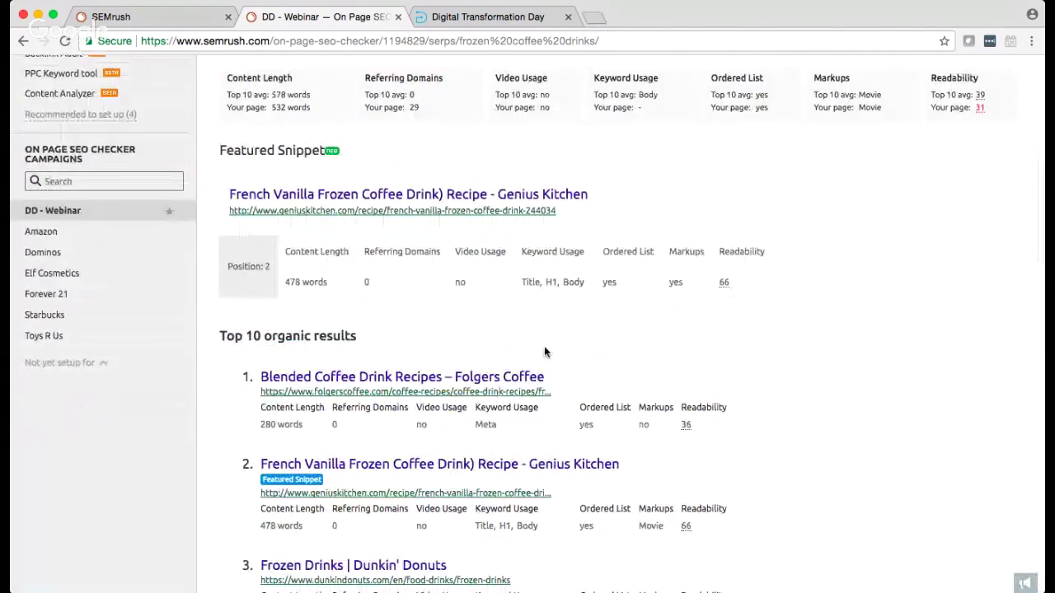
scroll(659, 308, up, 2)
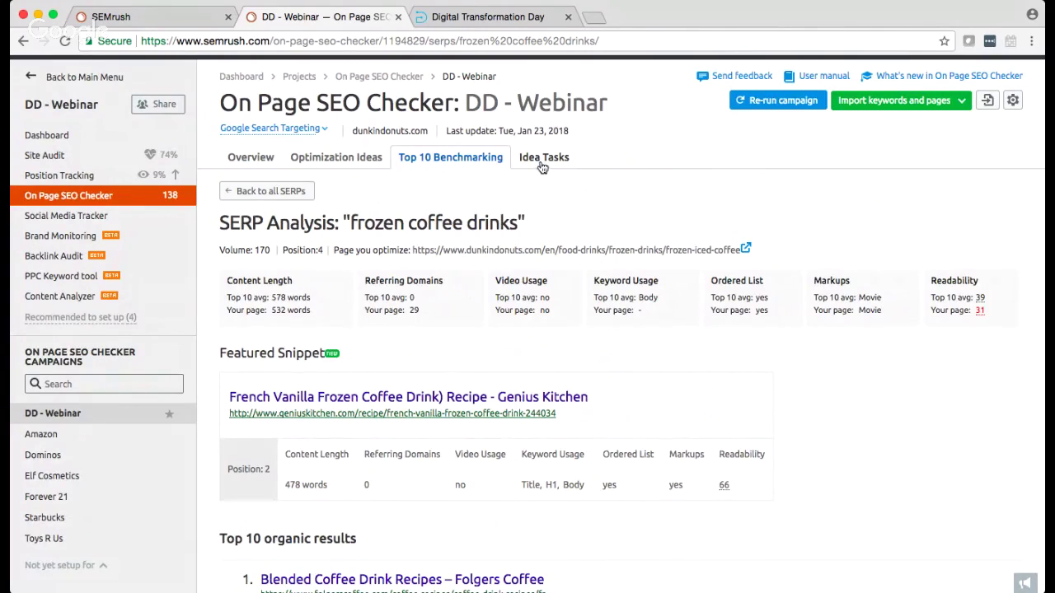
click(542, 163)
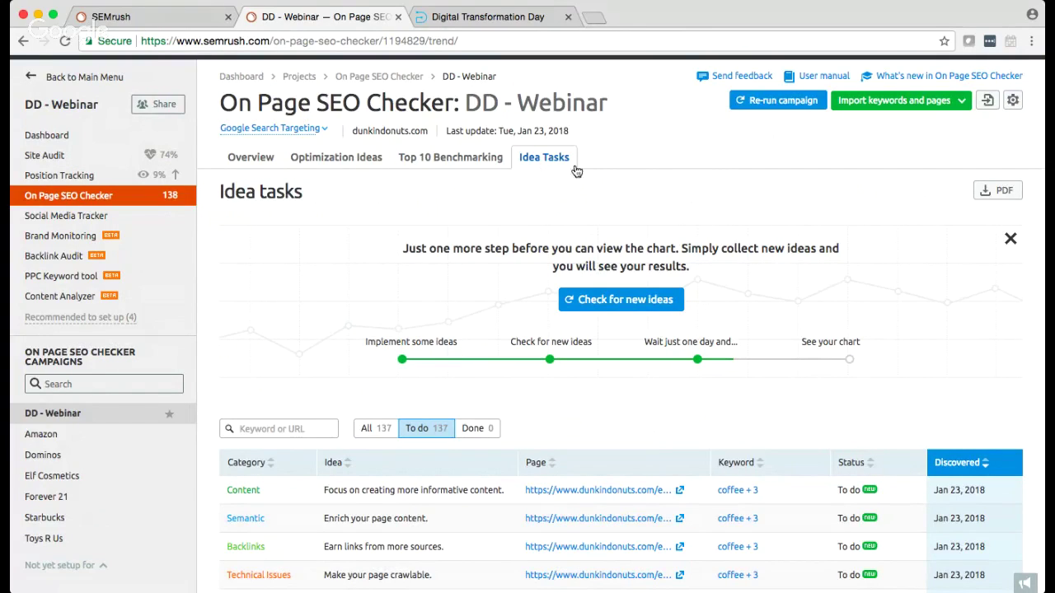
scroll(676, 175, down, 2)
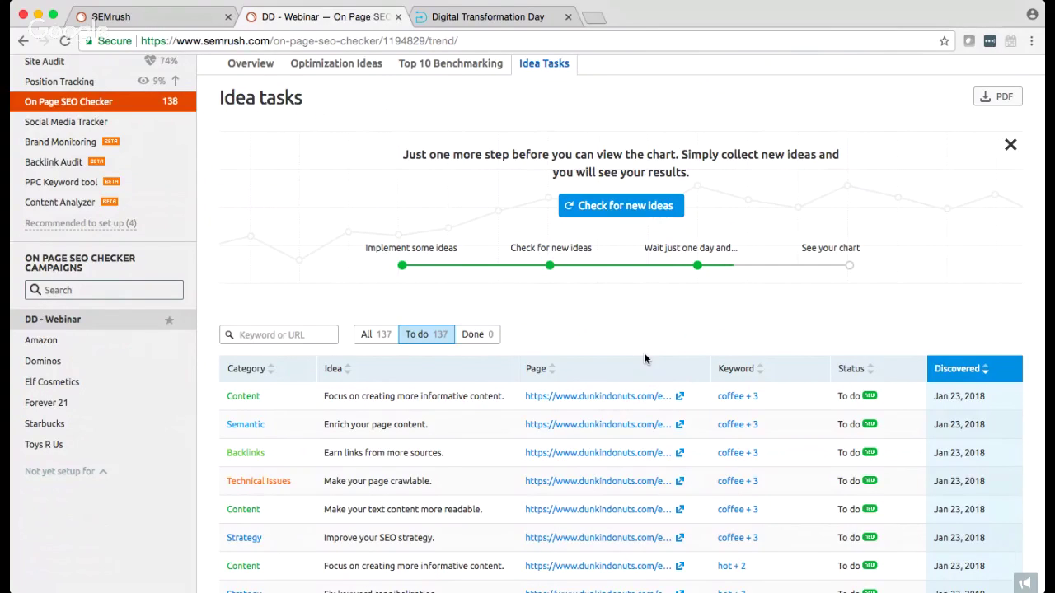
scroll(644, 352, down, 1)
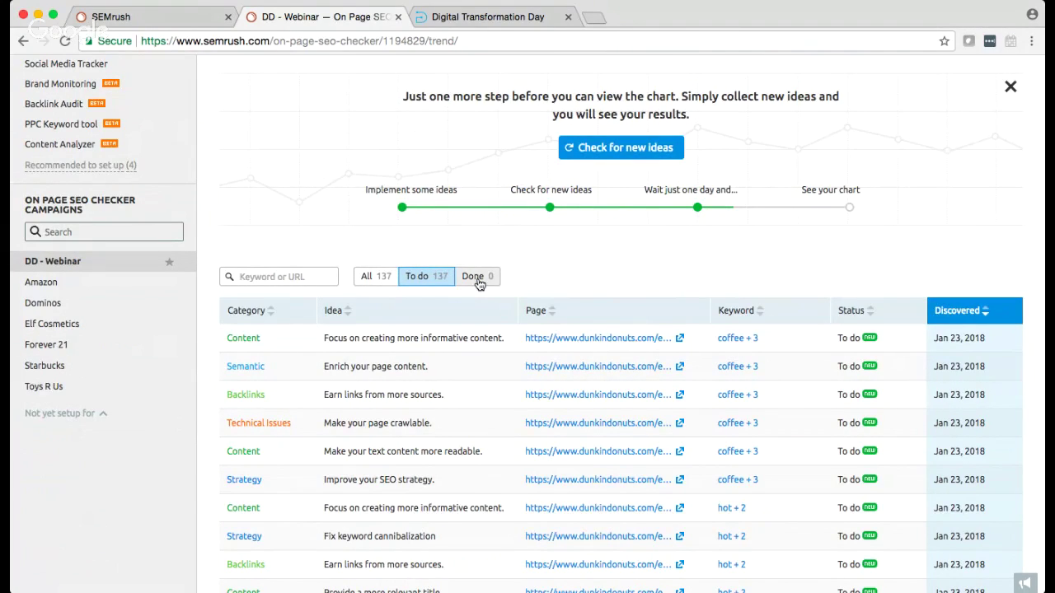
scroll(478, 283, down, 2)
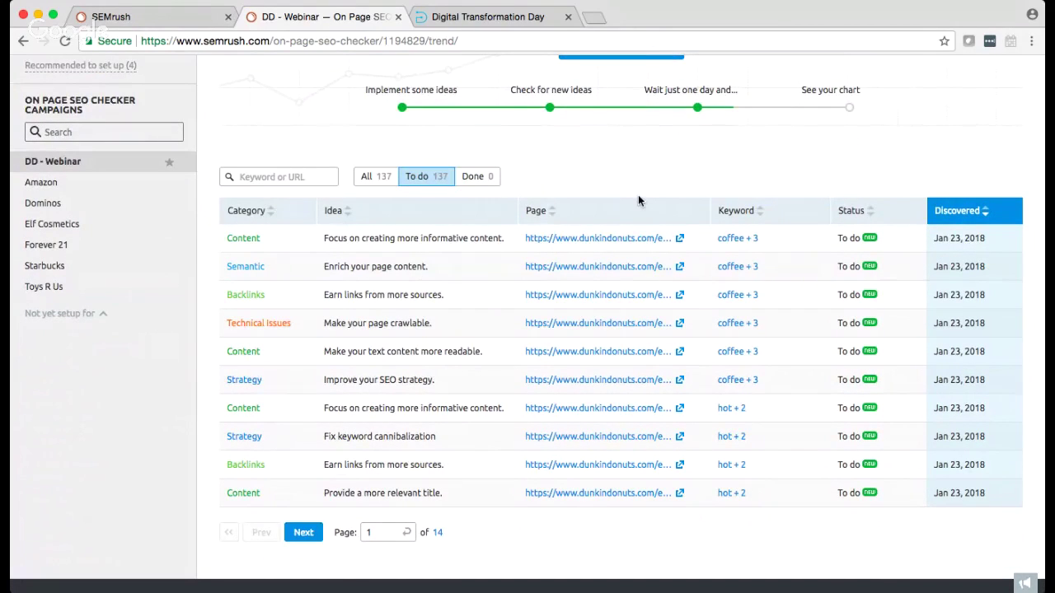
scroll(638, 200, down, 1)
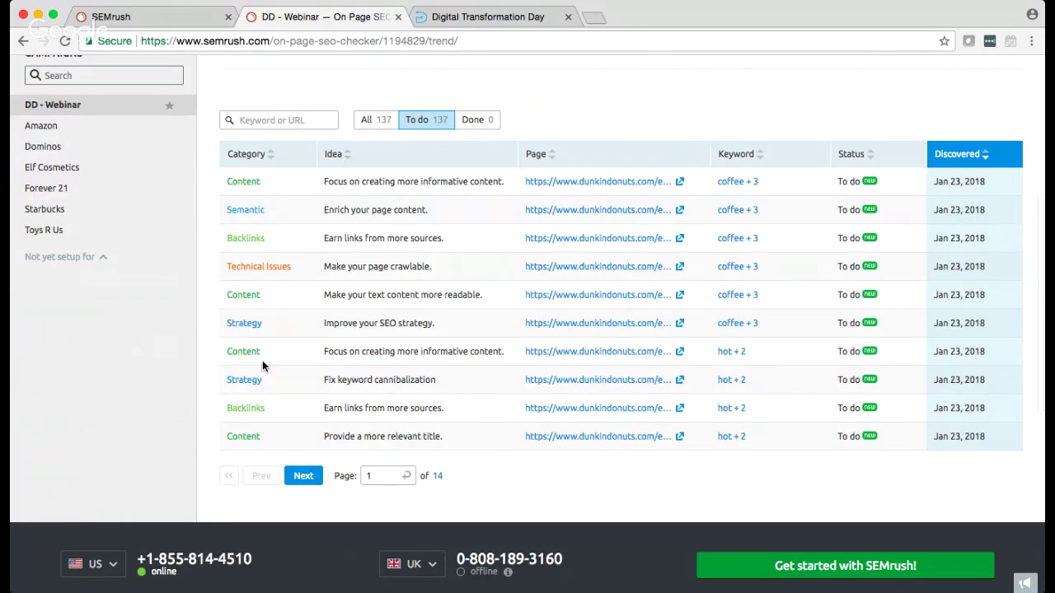
Switch the idea task list to all ideas and back to the to-do ideas.
click(383, 122)
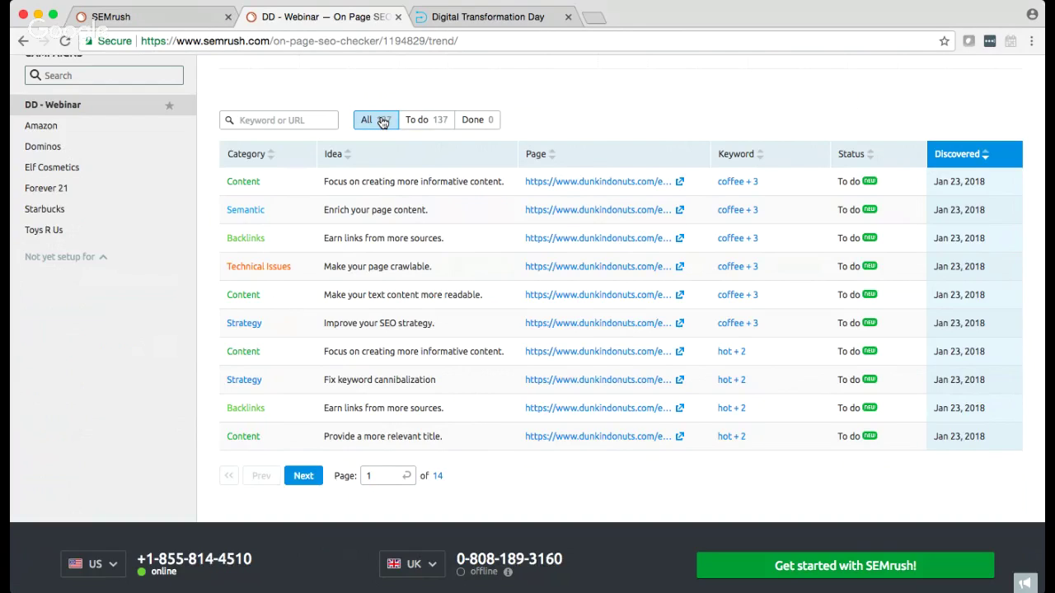
click(417, 122)
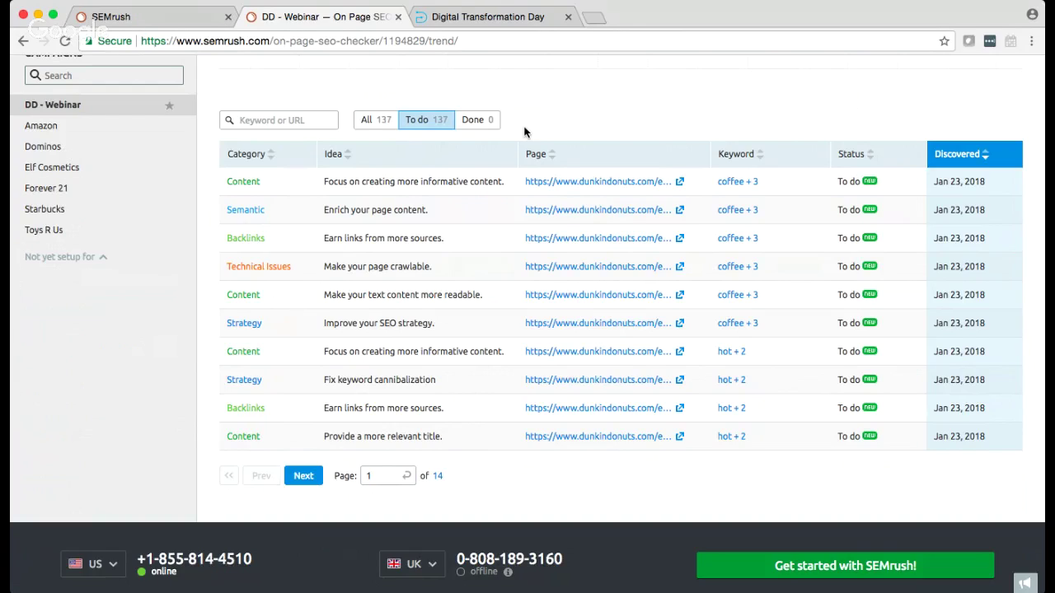
scroll(524, 132, up, 3)
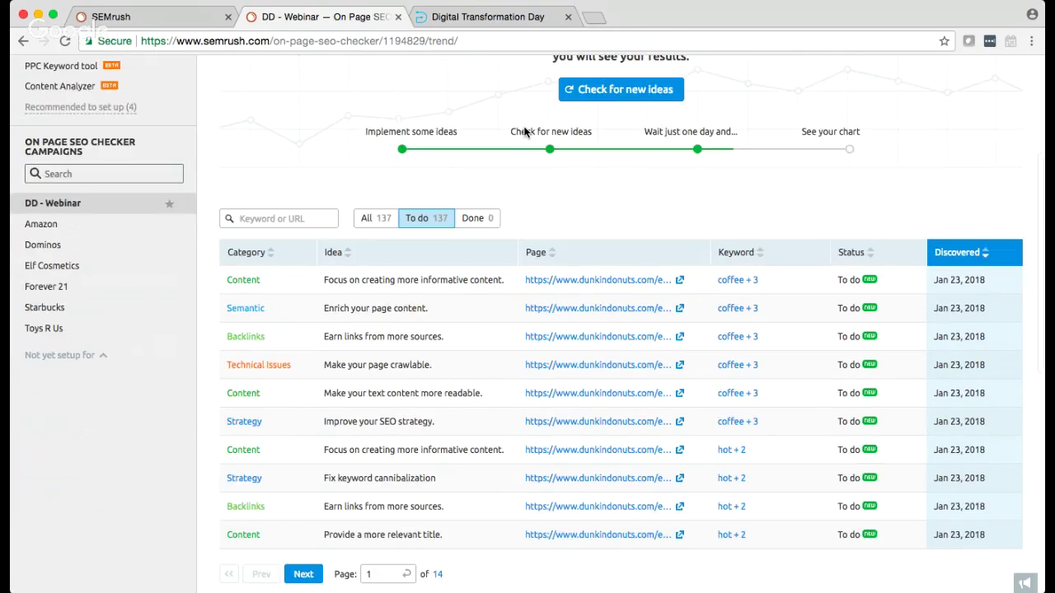
scroll(616, 201, up, 5)
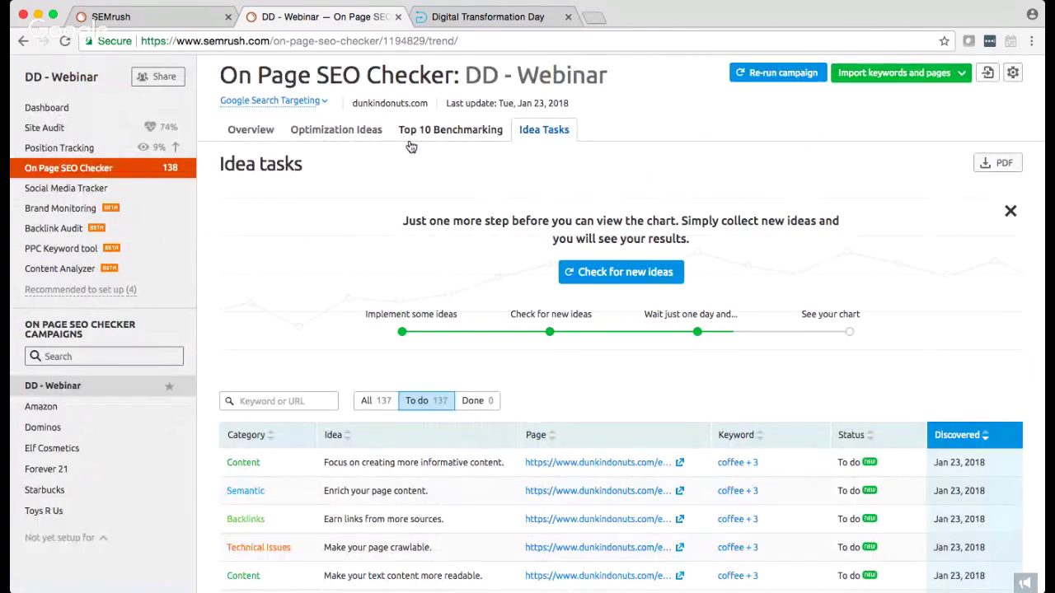
Return to the campaign Overview and review the total ideas, potential traffic increase and top pages to optimize.
scroll(409, 140, down, 4)
scroll(409, 139, up, 5)
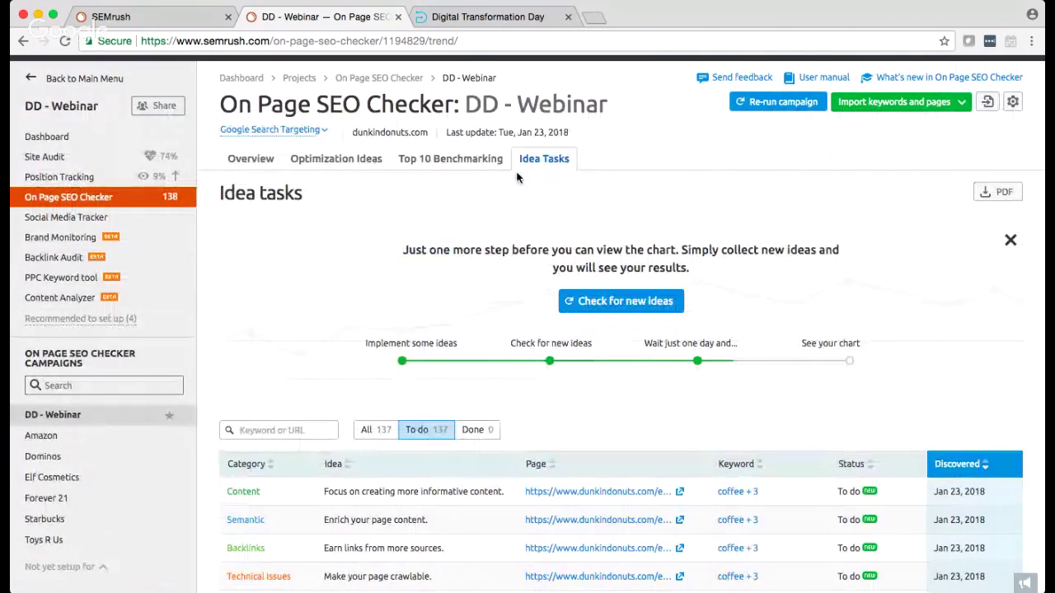
click(279, 168)
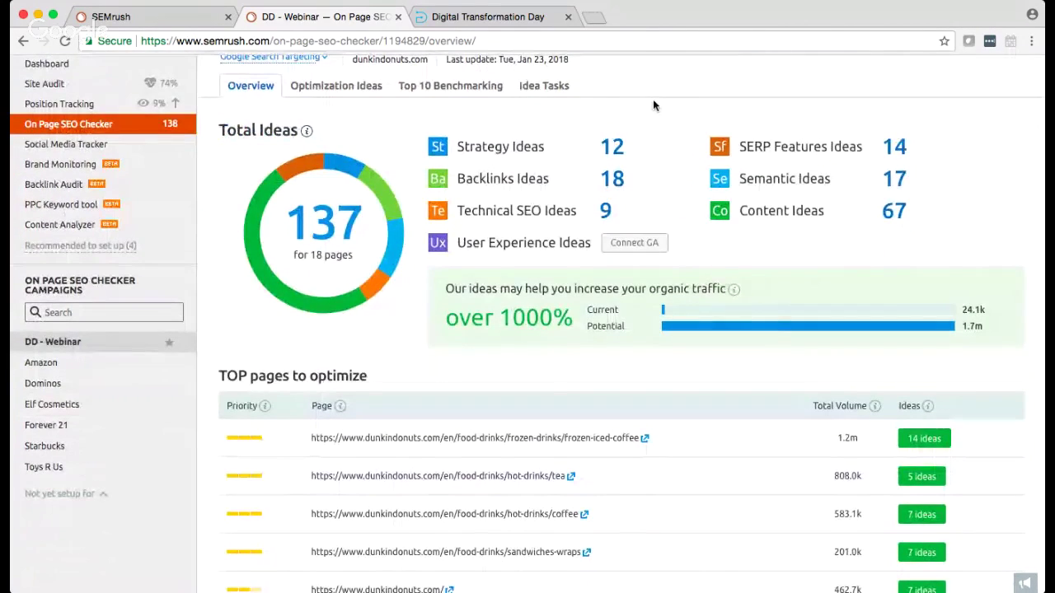
scroll(653, 106, down, 1)
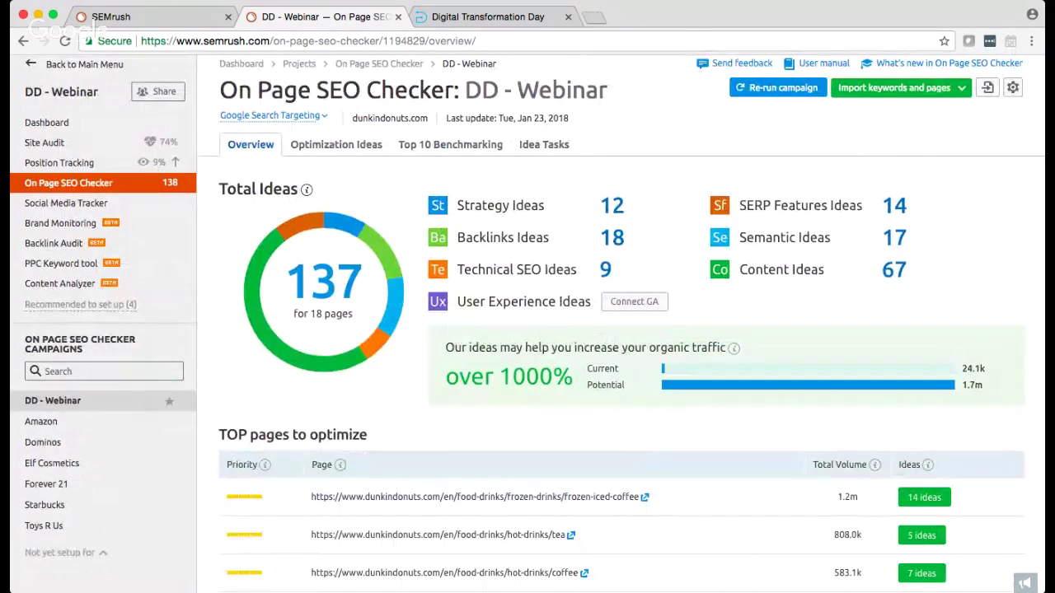
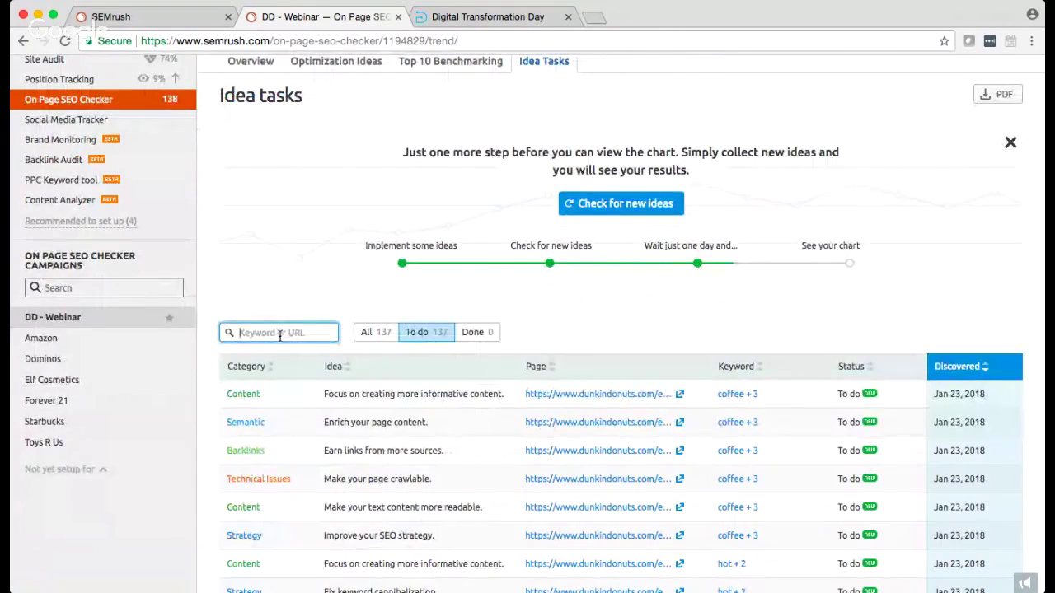
Show the Optimization Ideas report from Idea Tasks and look through the landing pages listed by priority.
scroll(533, 204, up, 3)
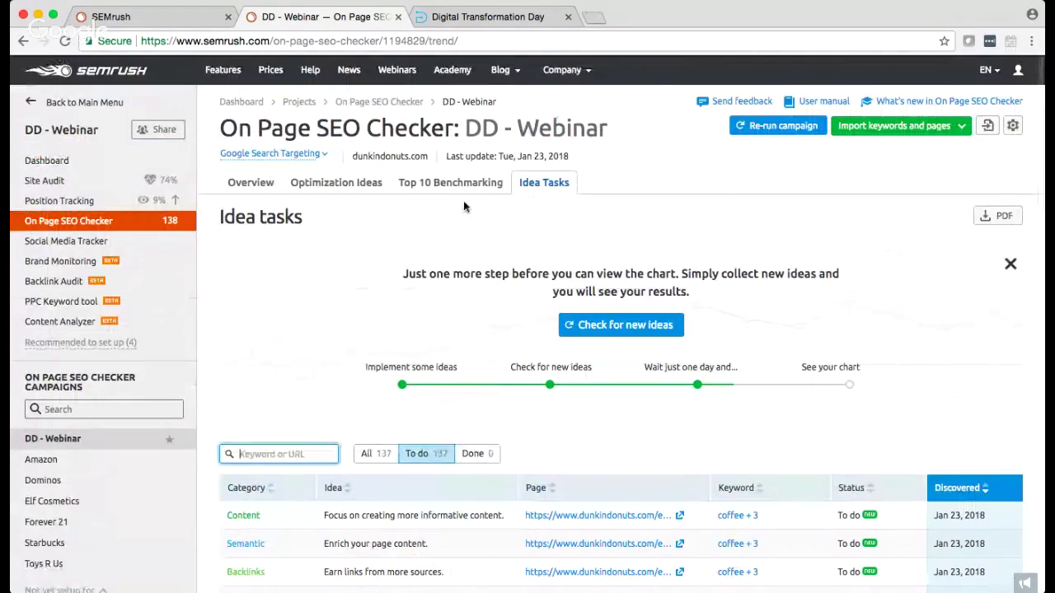
click(336, 183)
scroll(677, 240, down, 3)
scroll(677, 240, up, 3)
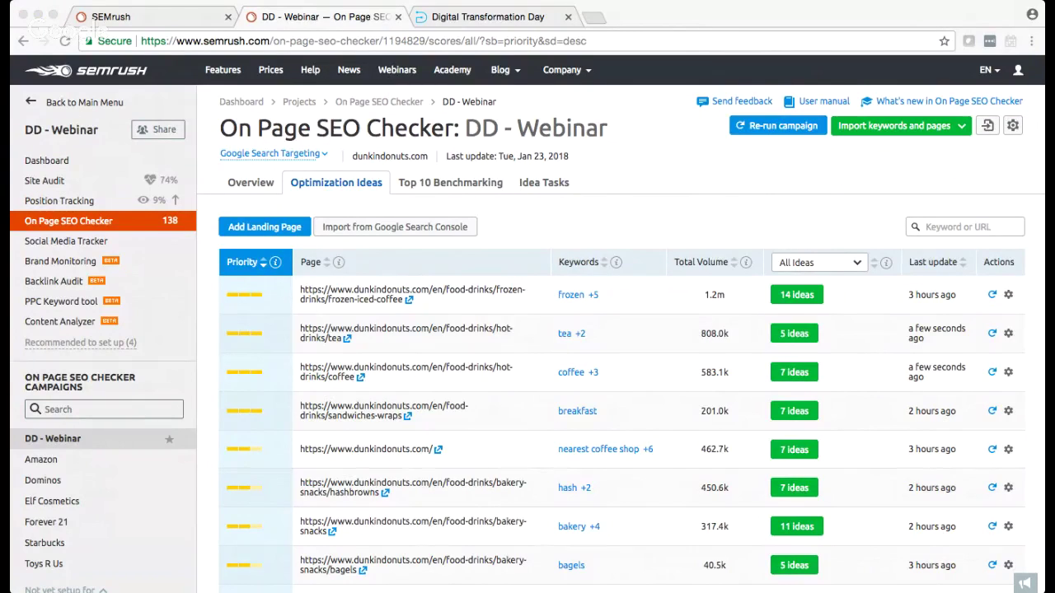
Show the campaign's settings options, including user agent and schedule, and the available sources for importing keywords and pages.
click(34, 119)
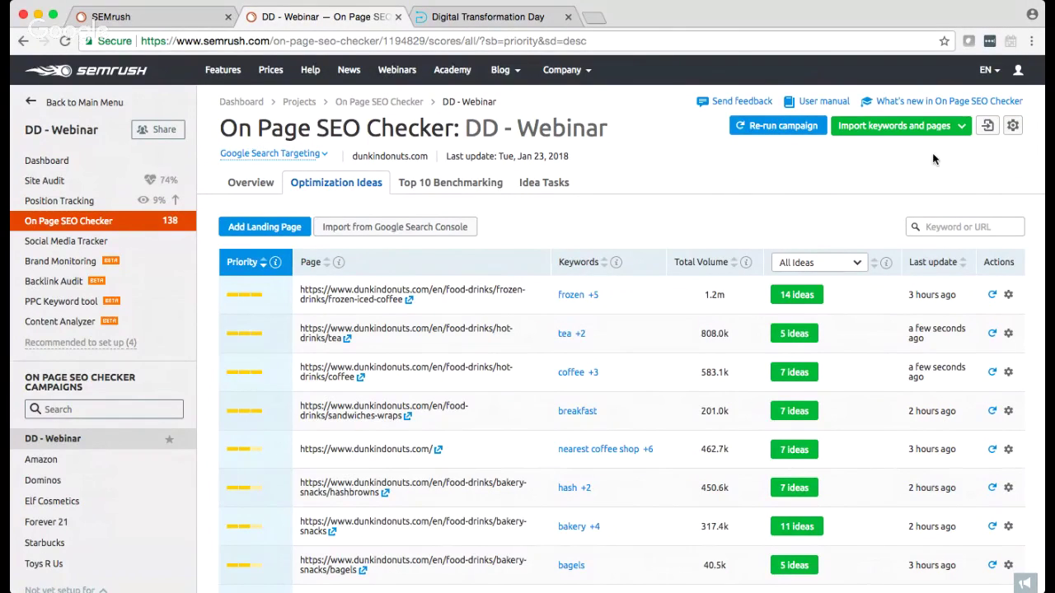
scroll(931, 152, down, 1)
click(1011, 112)
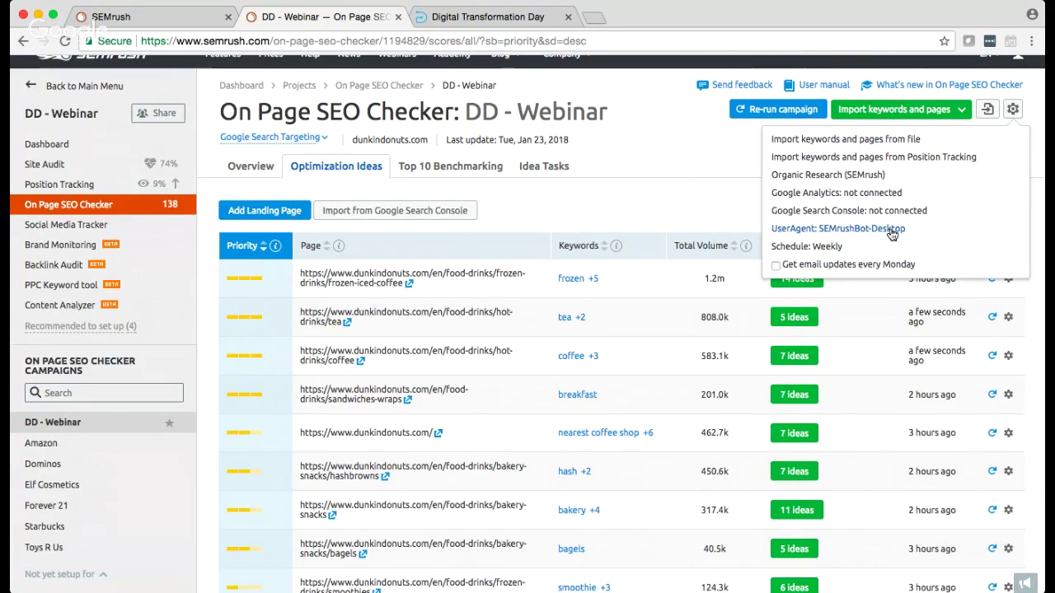
click(939, 109)
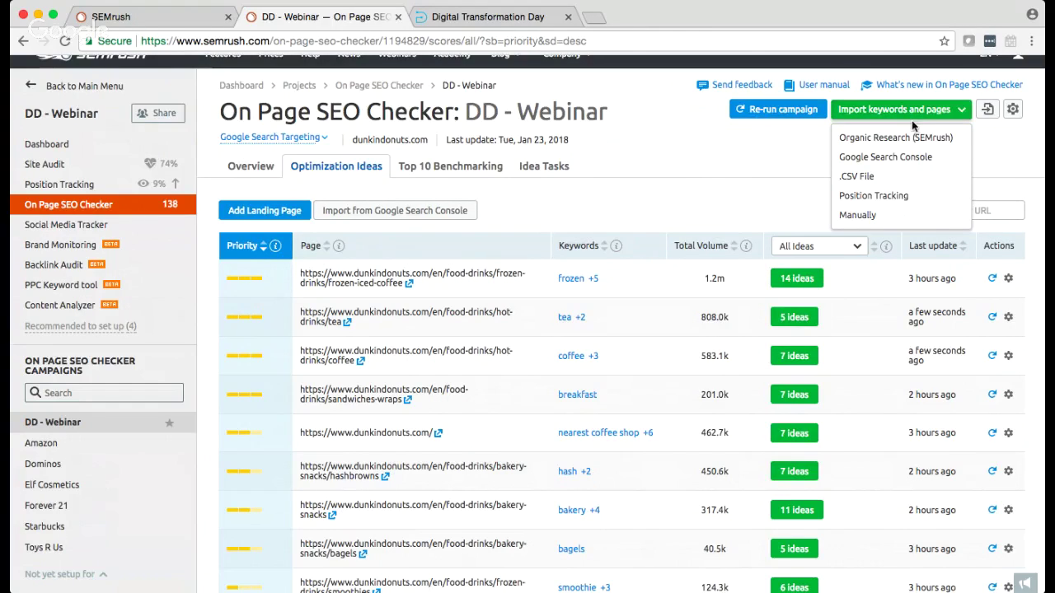
Show the Organic Research (SEMrush) import of keywords and pages with its available databases, and close it without collecting ideas.
click(925, 139)
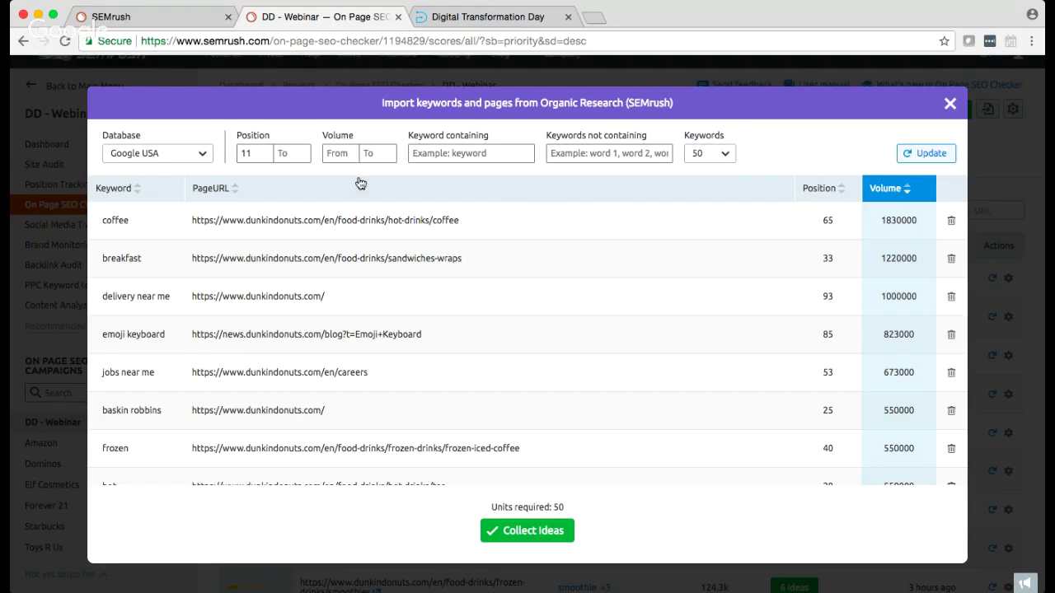
click(166, 159)
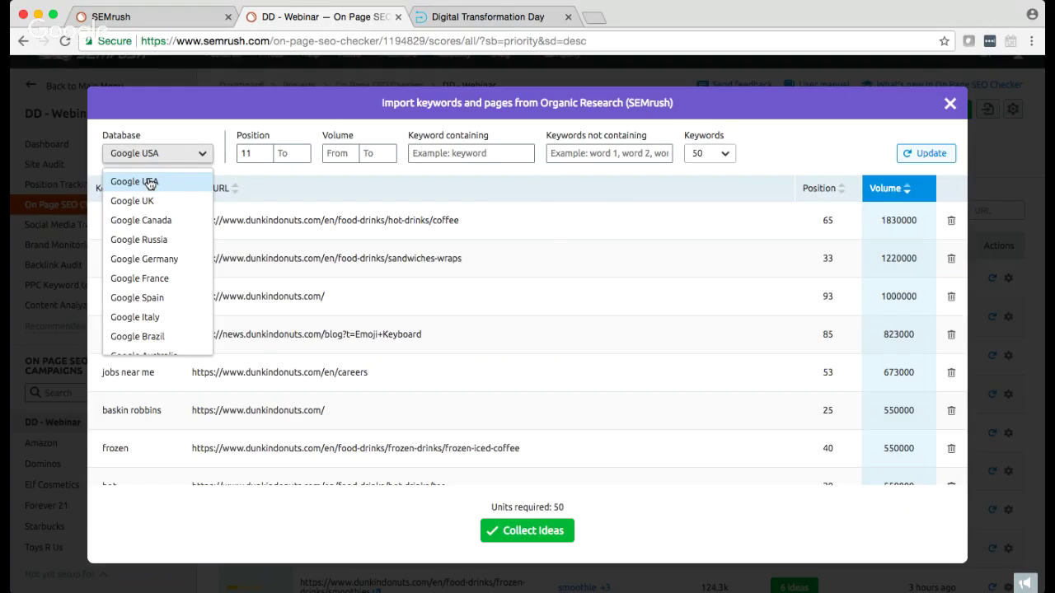
click(950, 103)
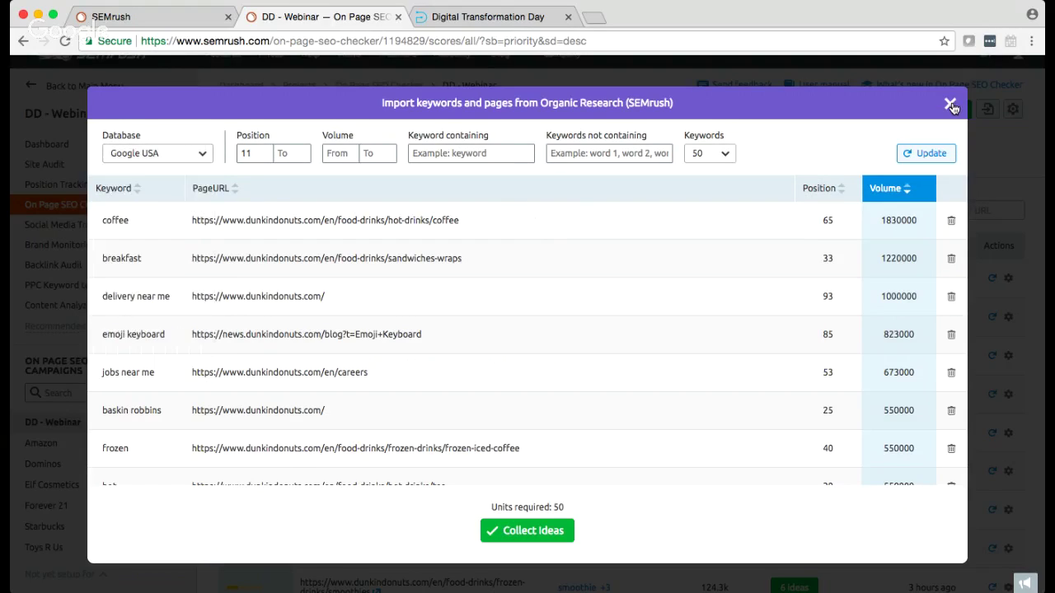
click(950, 103)
click(955, 109)
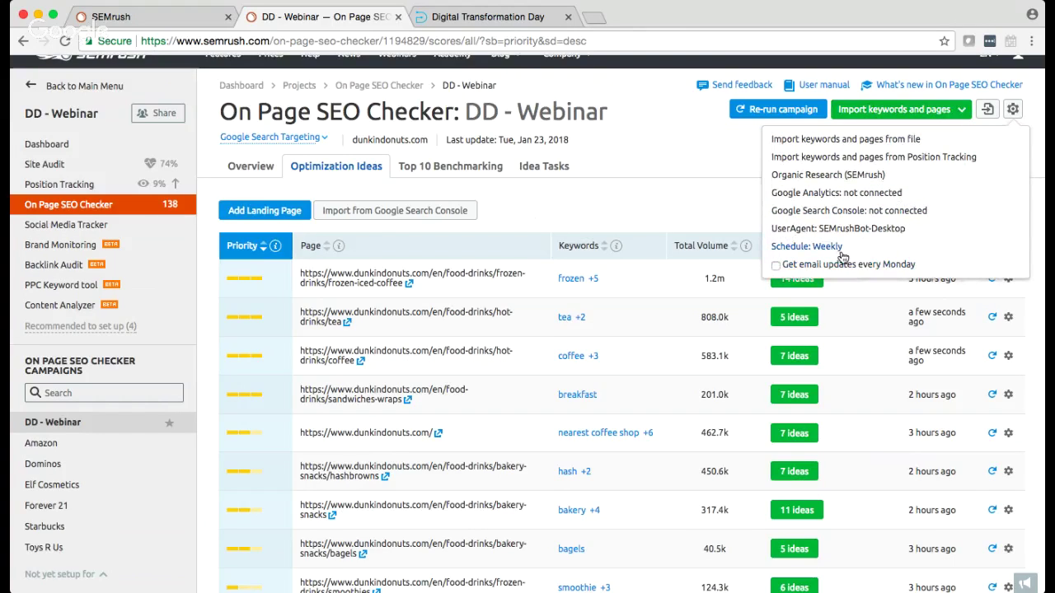
Show the Position Tracking import with its device and location choices, look through the keywords, and close it without collecting ideas.
click(922, 116)
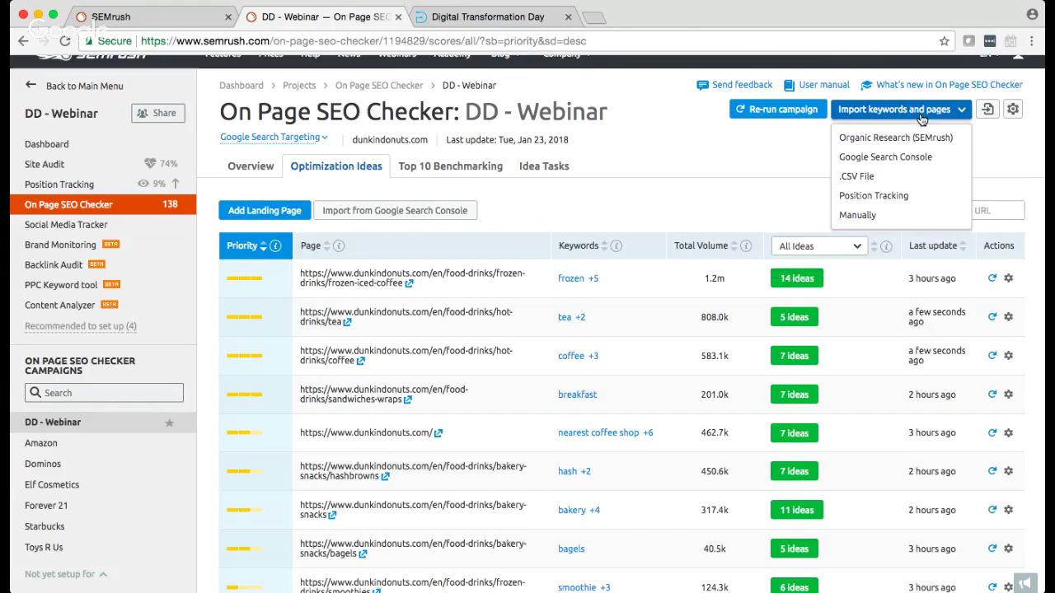
click(907, 196)
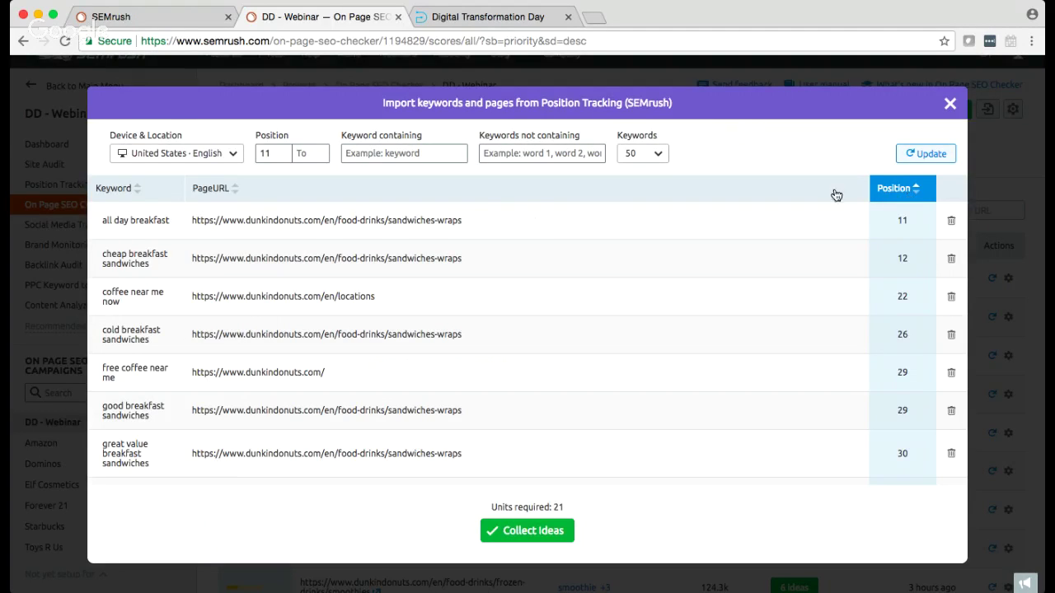
click(149, 159)
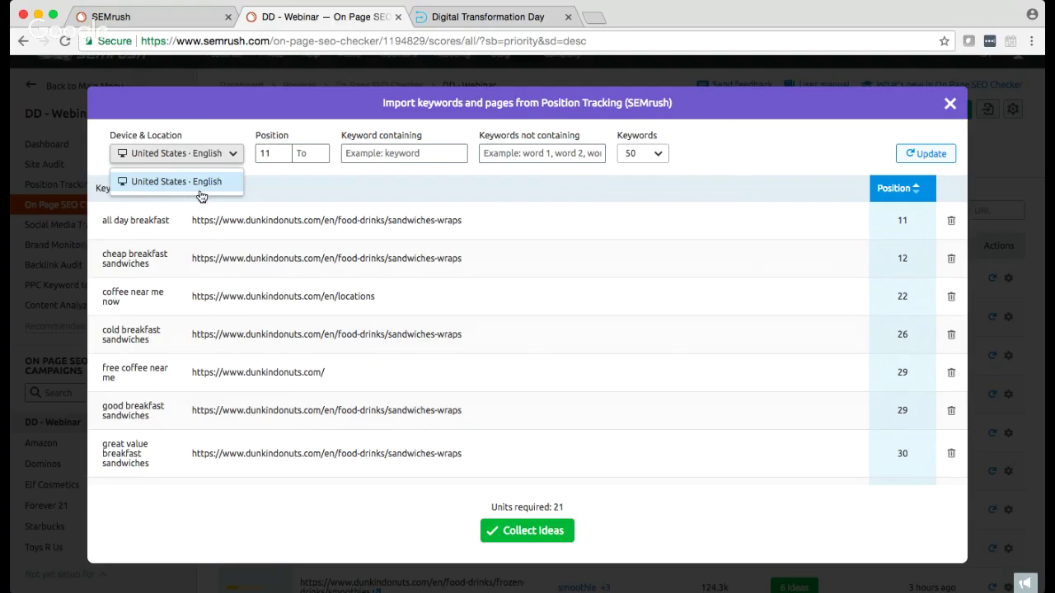
scroll(768, 302, down, 3)
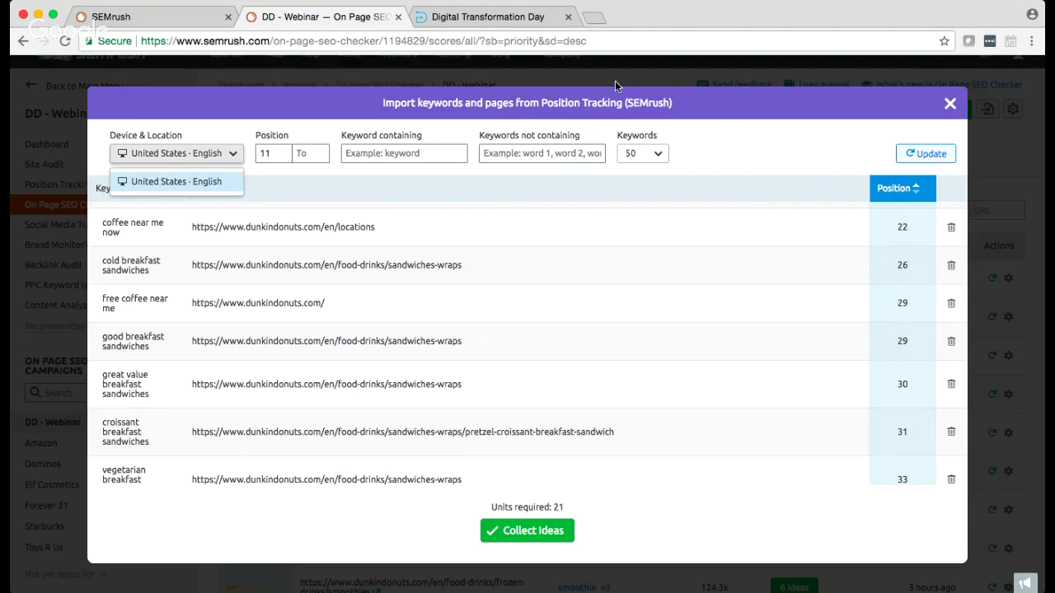
click(950, 104)
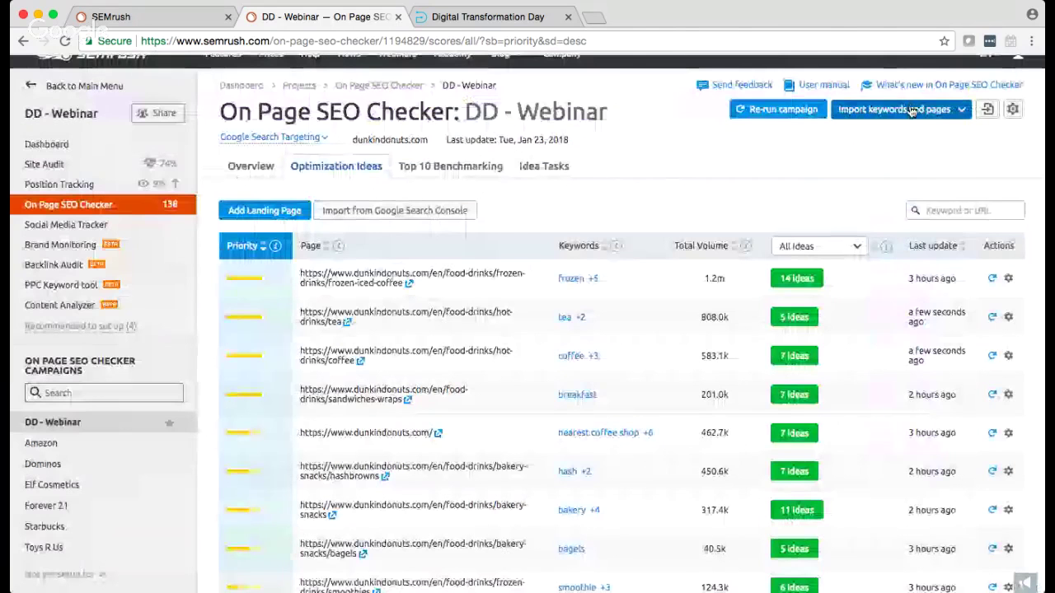
Look through the regional databases for the Organic Research import, keep Google USA, and close the import without collecting ideas.
click(894, 109)
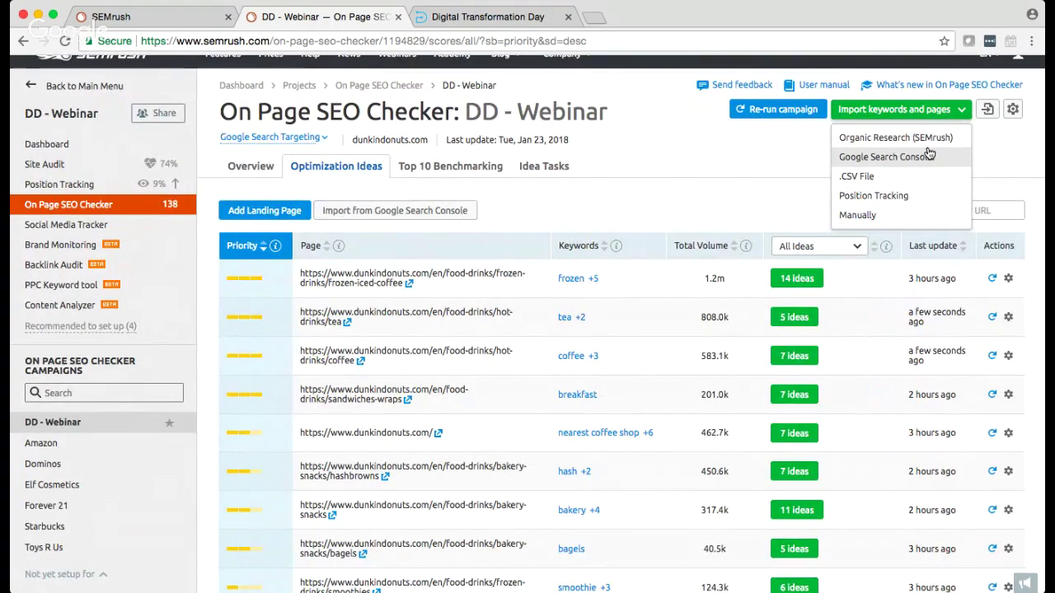
click(886, 139)
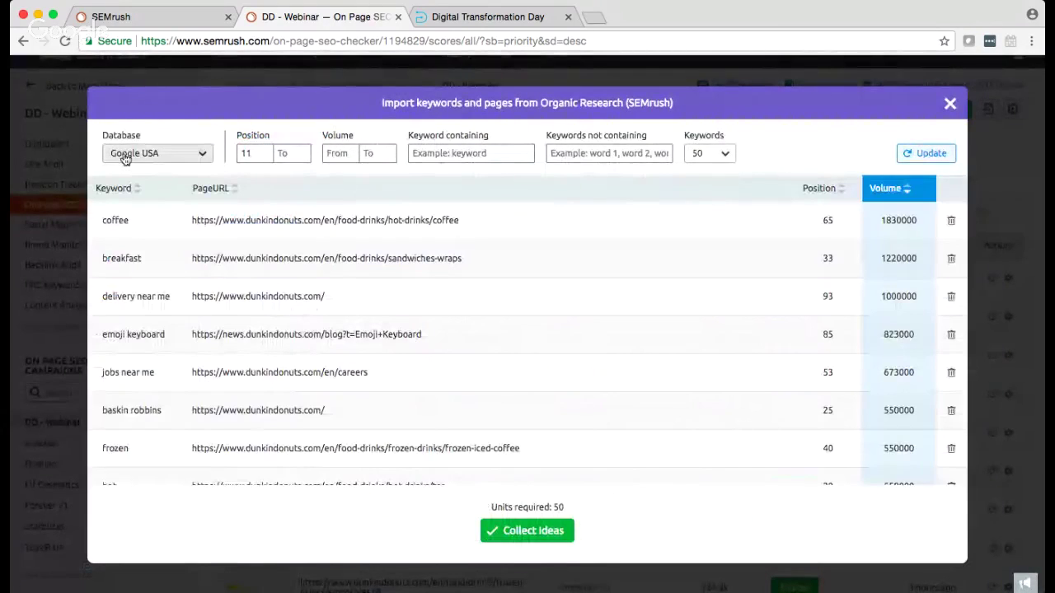
click(132, 155)
scroll(175, 258, down, 5)
scroll(174, 258, up, 5)
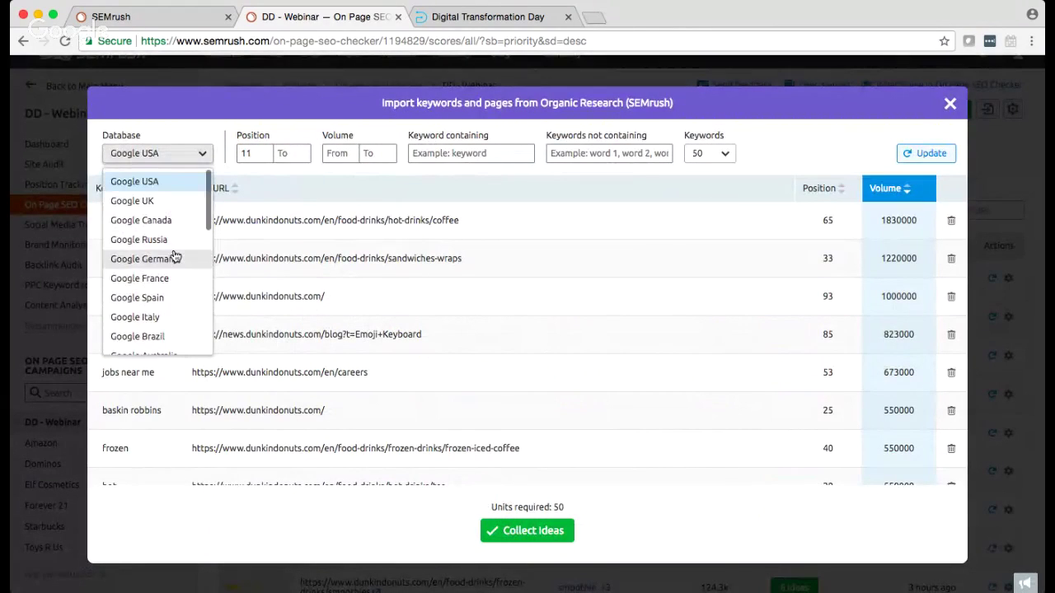
click(160, 180)
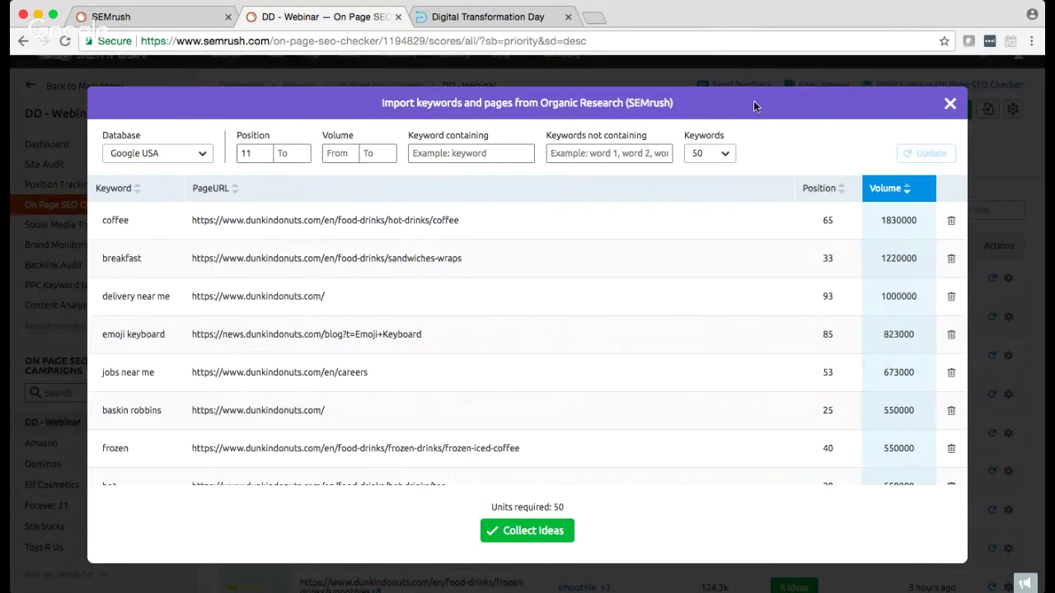
click(951, 107)
mouse_move(951, 109)
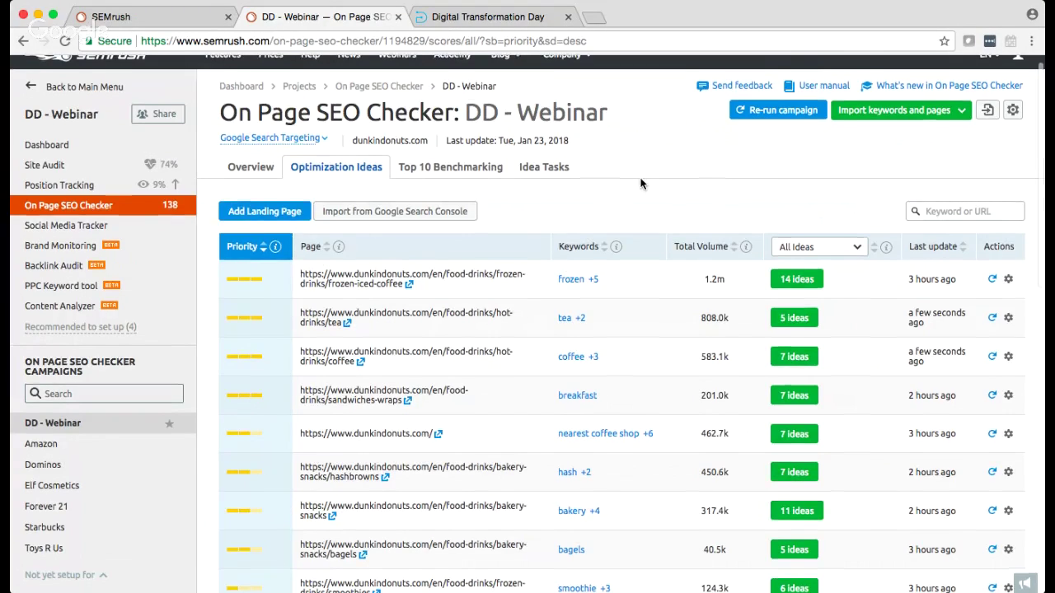
Look through the landing pages in Optimization Ideas and read the explanation of the Total Volume column.
scroll(641, 183, up, 1)
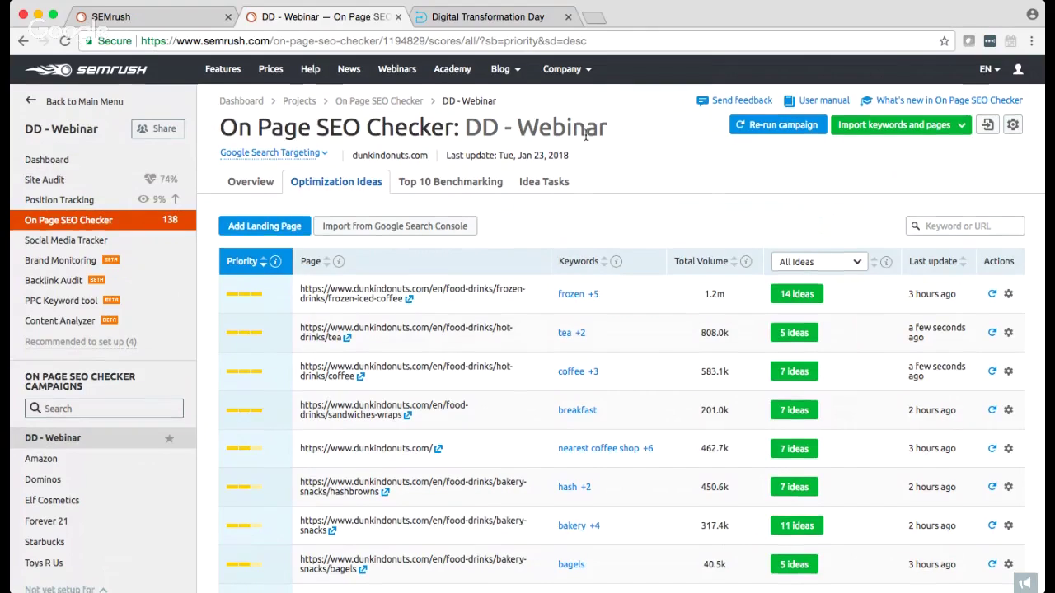
scroll(587, 135, down, 1)
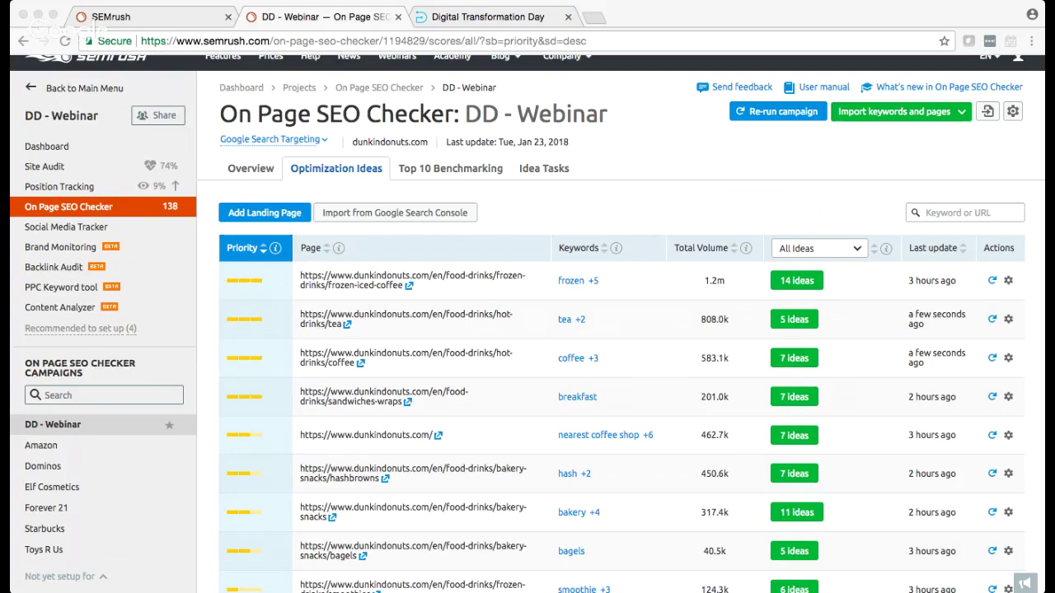
scroll(608, 358, down, 2)
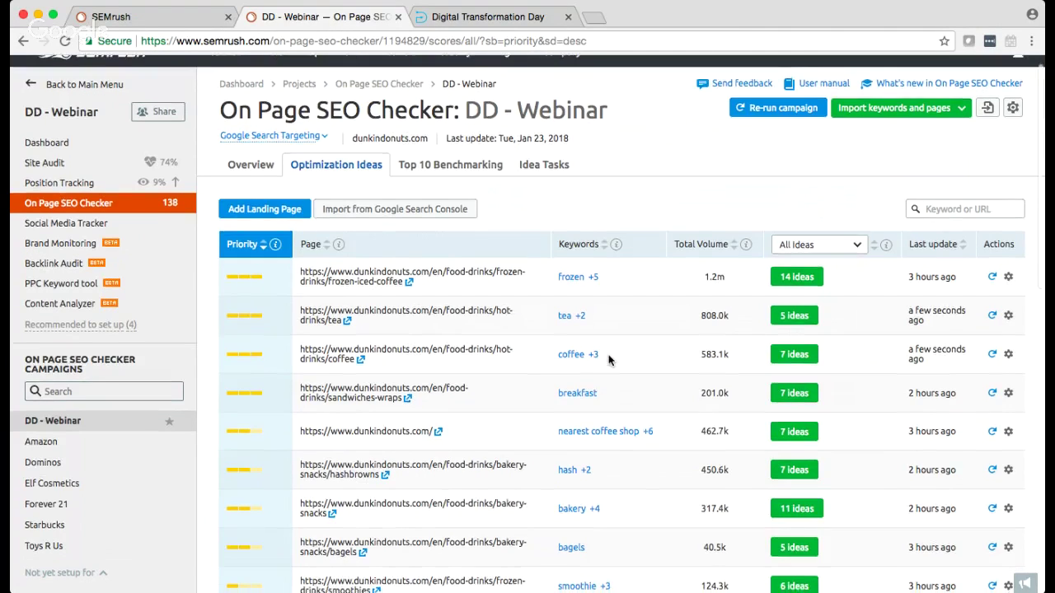
scroll(608, 359, down, 1)
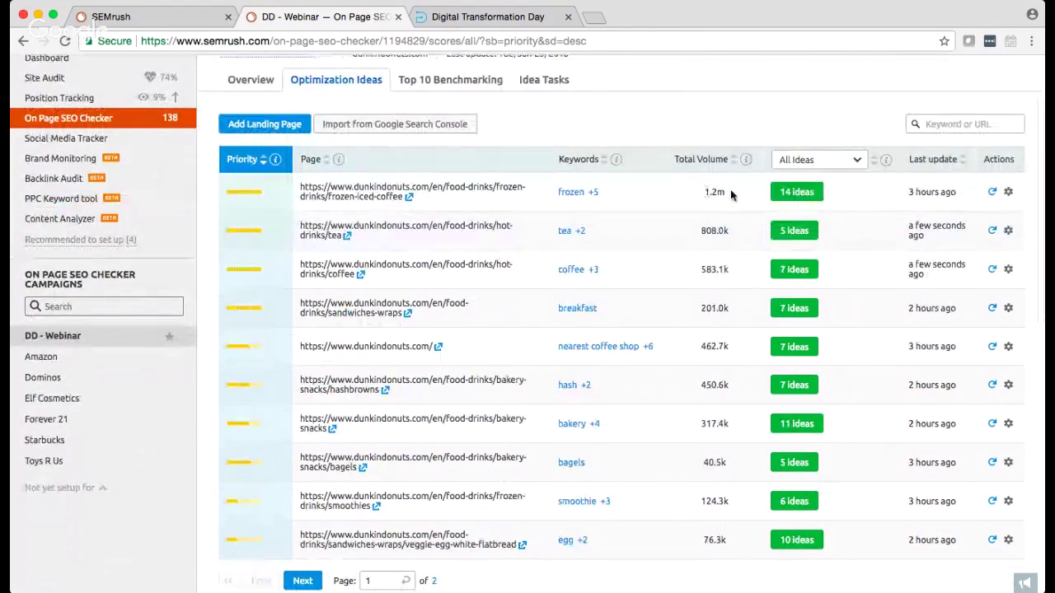
mouse_move(745, 161)
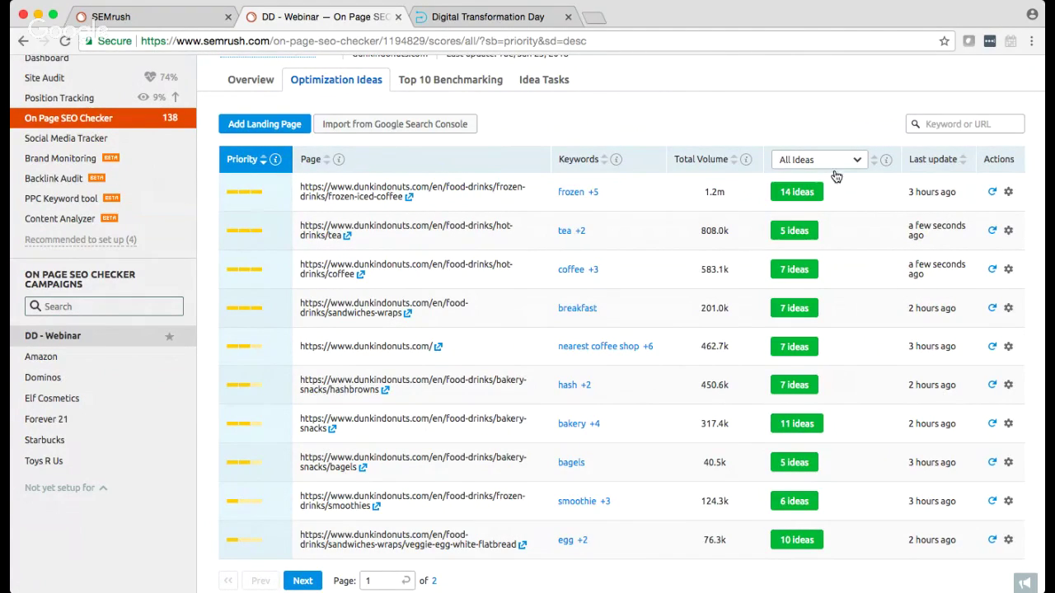
scroll(665, 199, down, 1)
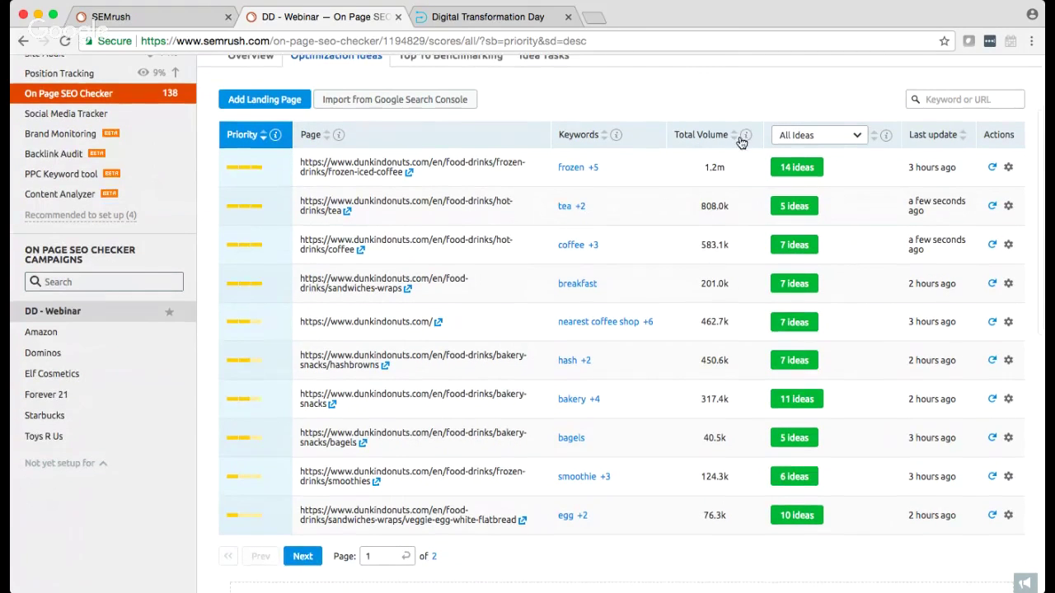
mouse_move(746, 139)
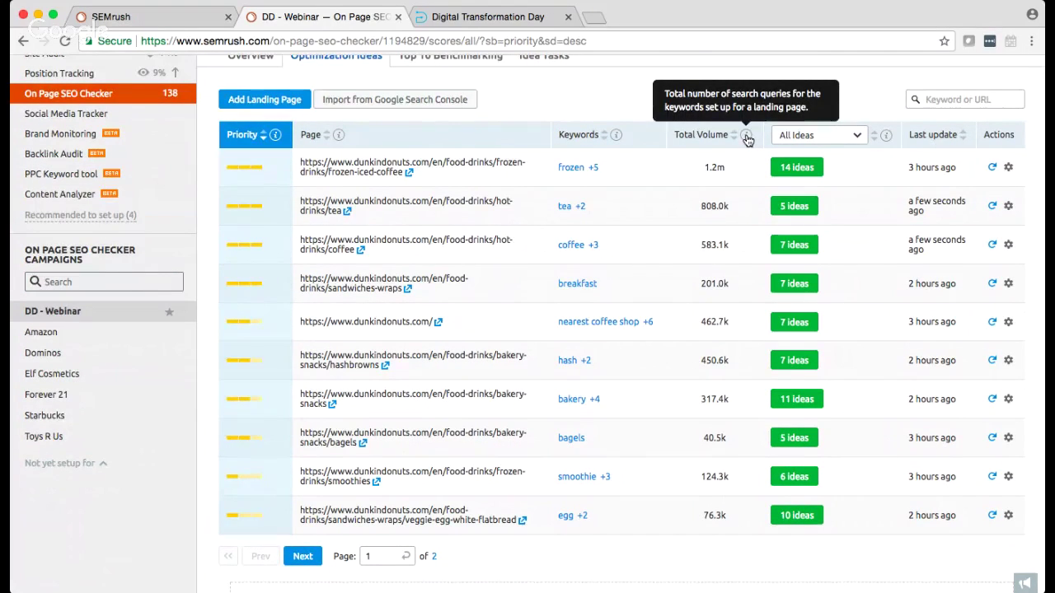
Return to the campaign Overview and examine the current and potential organic traffic alongside the idea categories.
scroll(747, 138, up, 3)
click(268, 145)
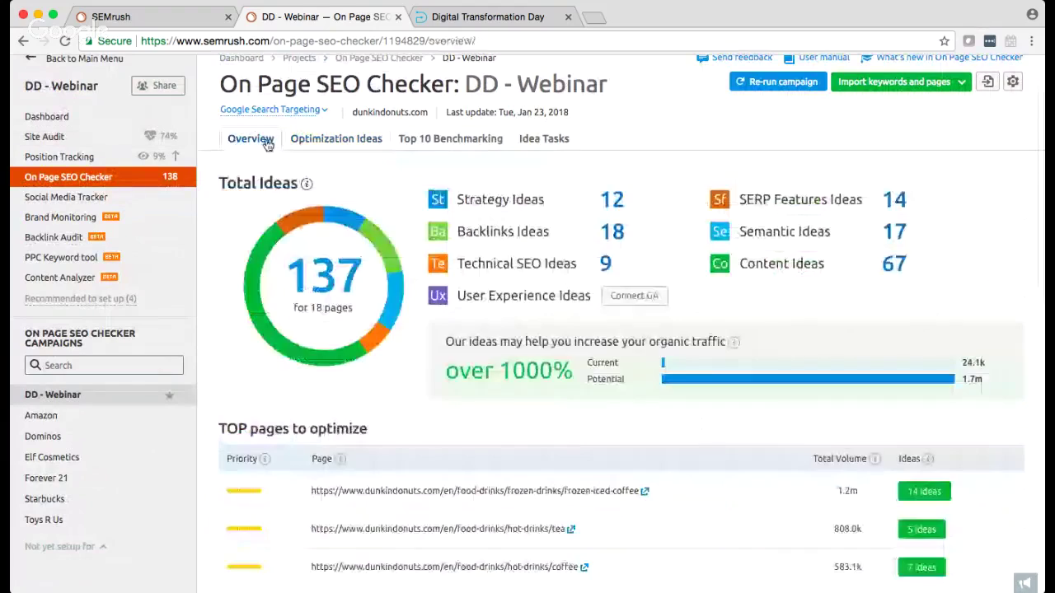
scroll(636, 240, down, 2)
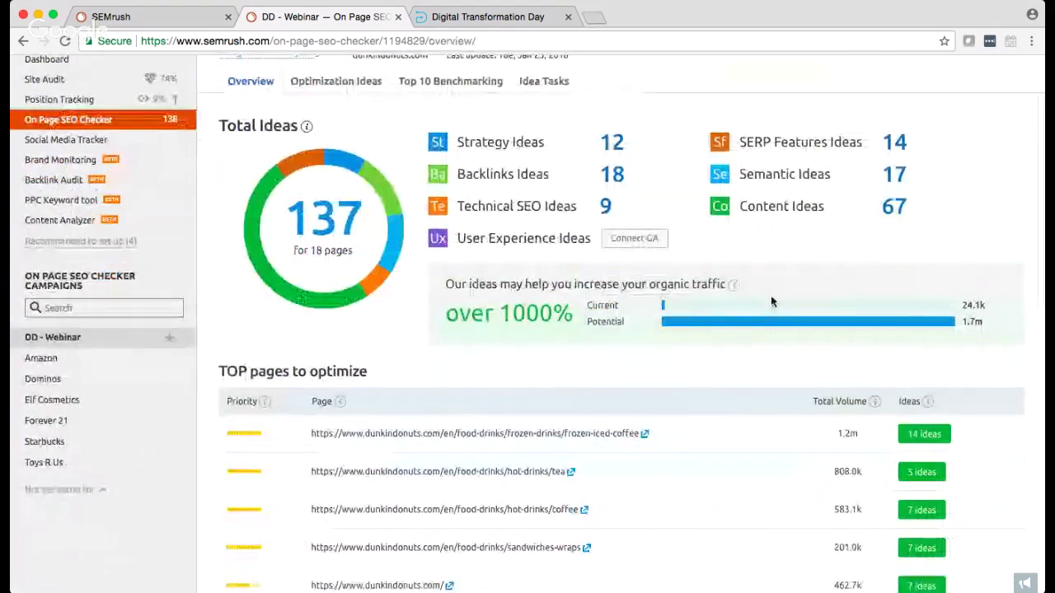
mouse_move(734, 287)
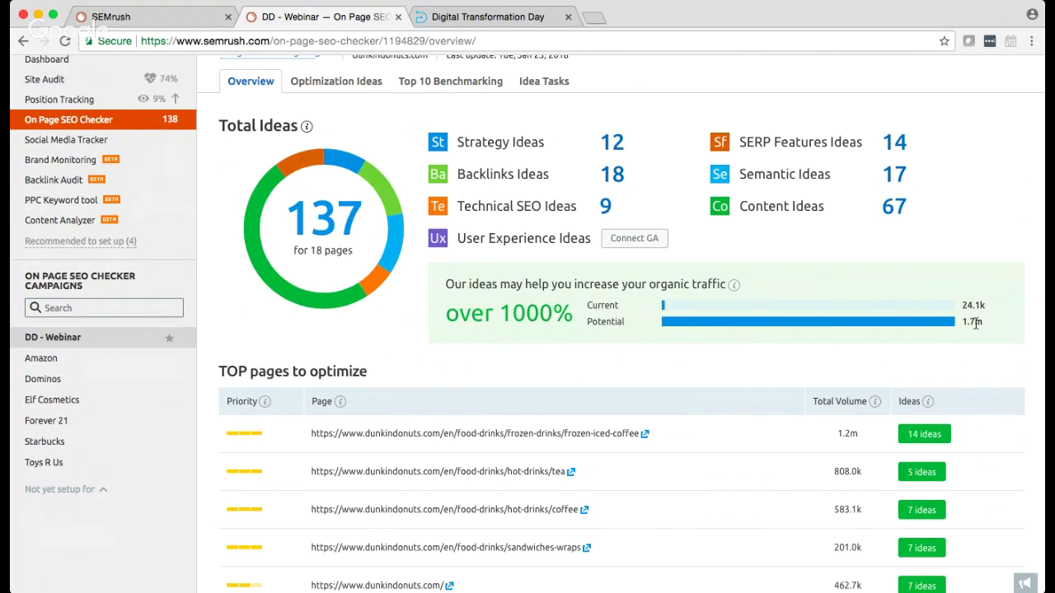
scroll(976, 323, down, 1)
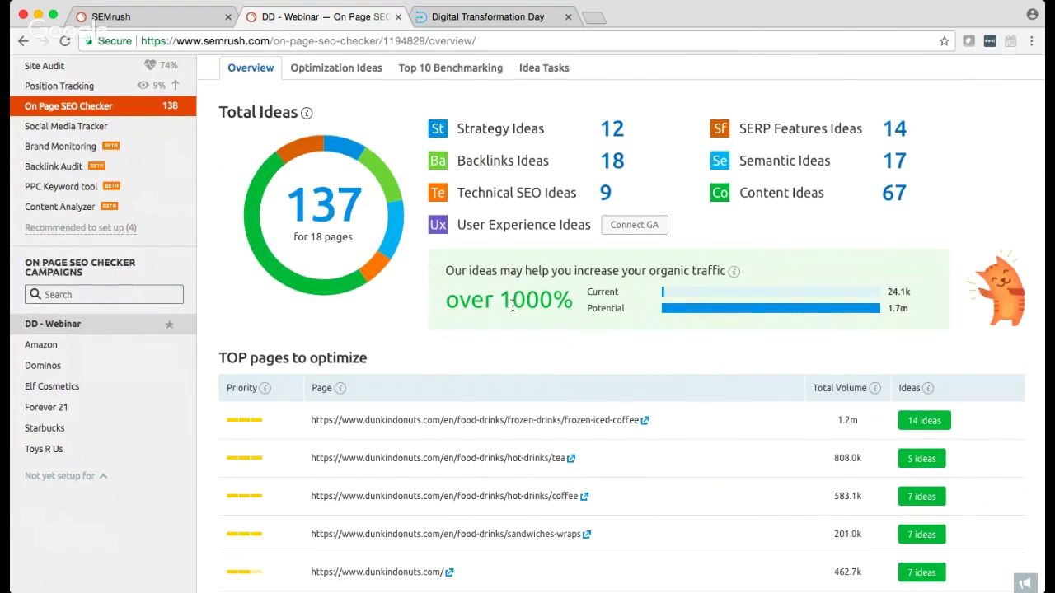
scroll(512, 305, down, 1)
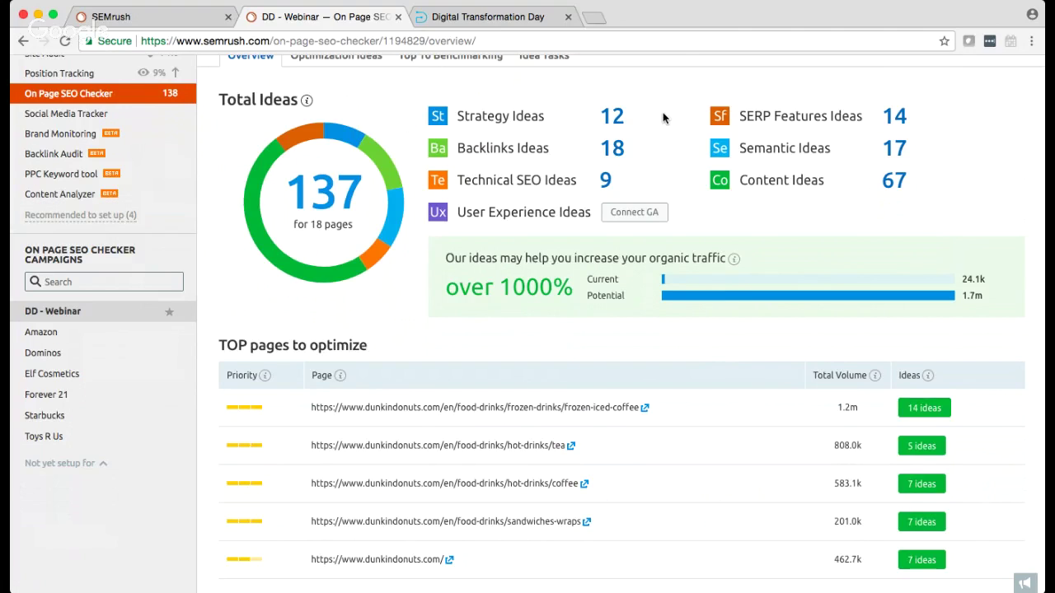
scroll(663, 118, up, 3)
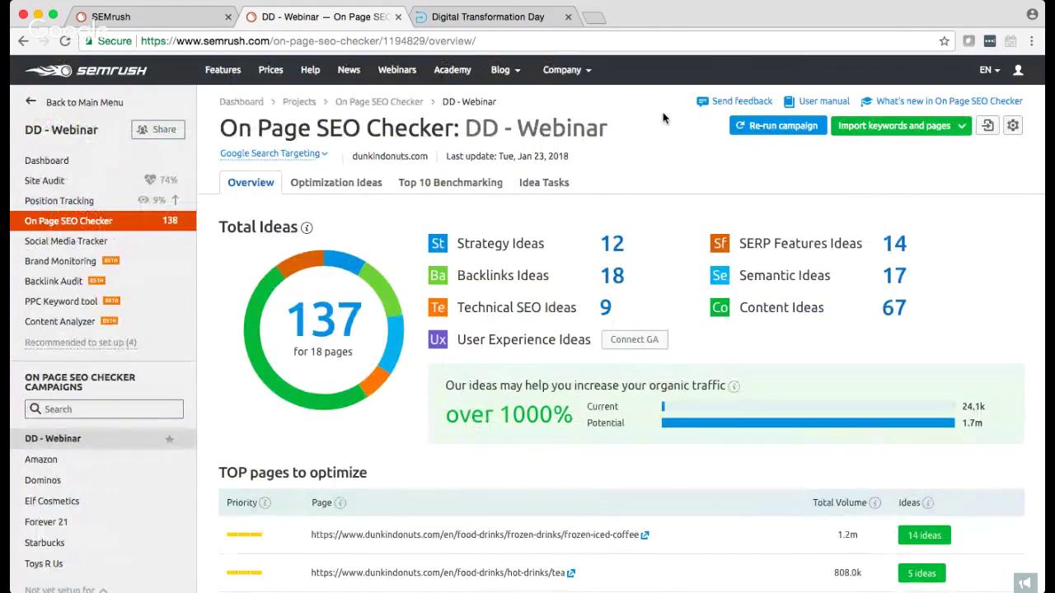
Show the tools available under Keyword Analytics and Domain Analytics, and return to the DD - Webinar project navigation.
click(124, 100)
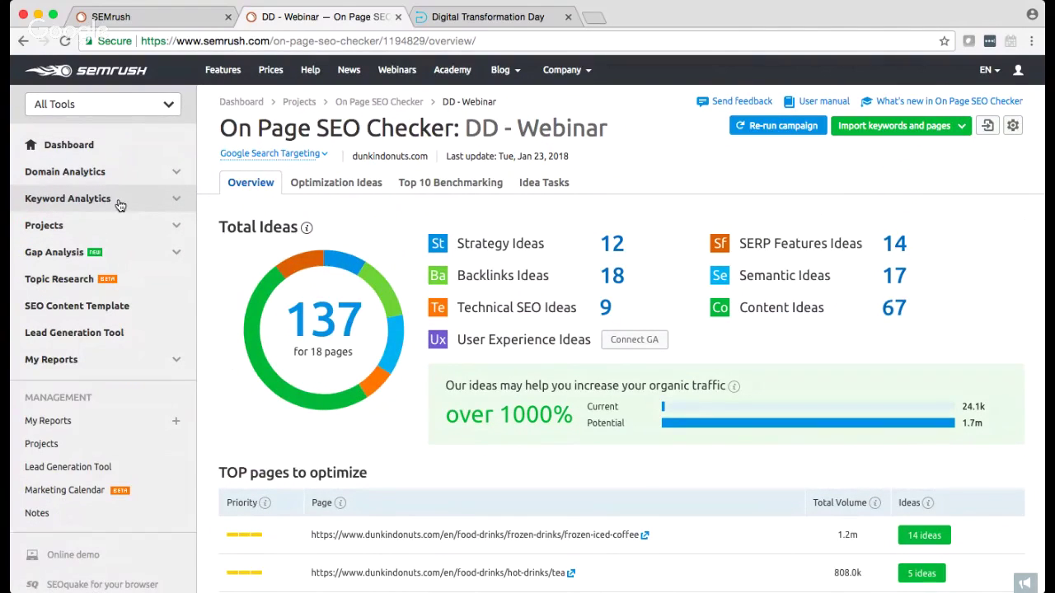
click(117, 202)
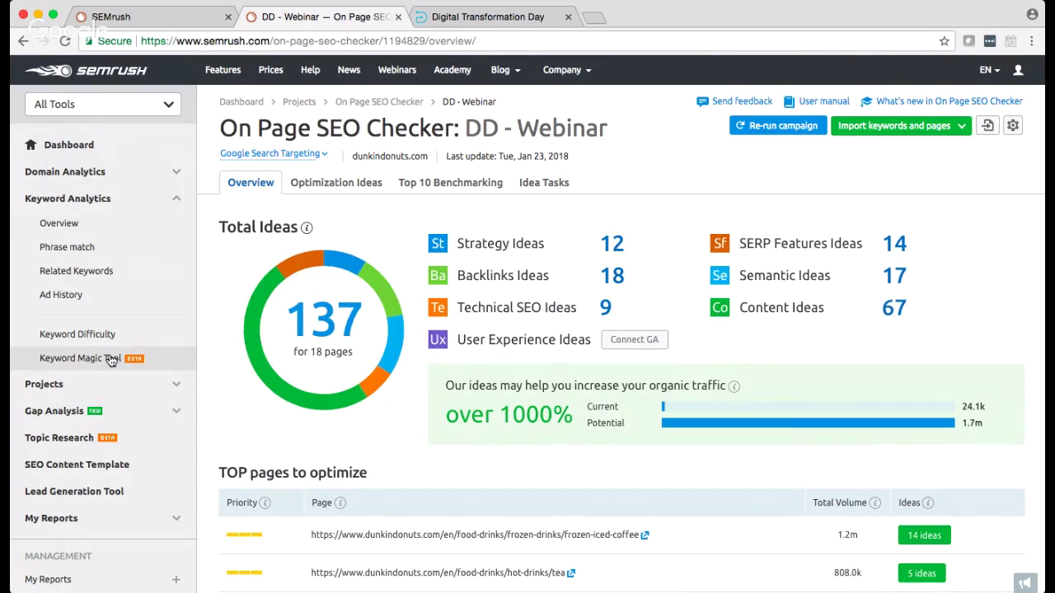
click(99, 199)
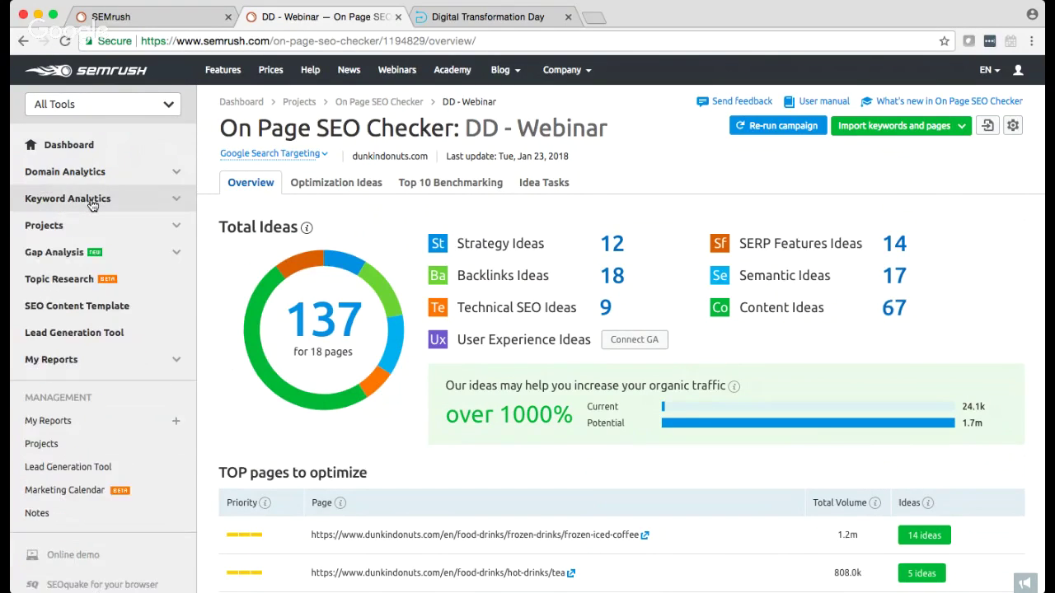
click(107, 173)
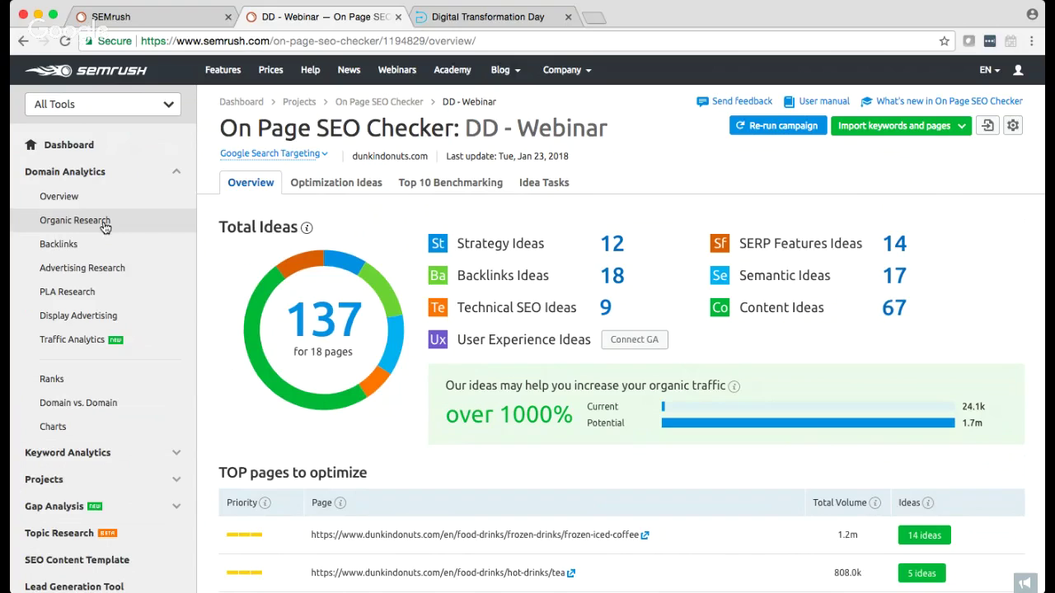
click(78, 103)
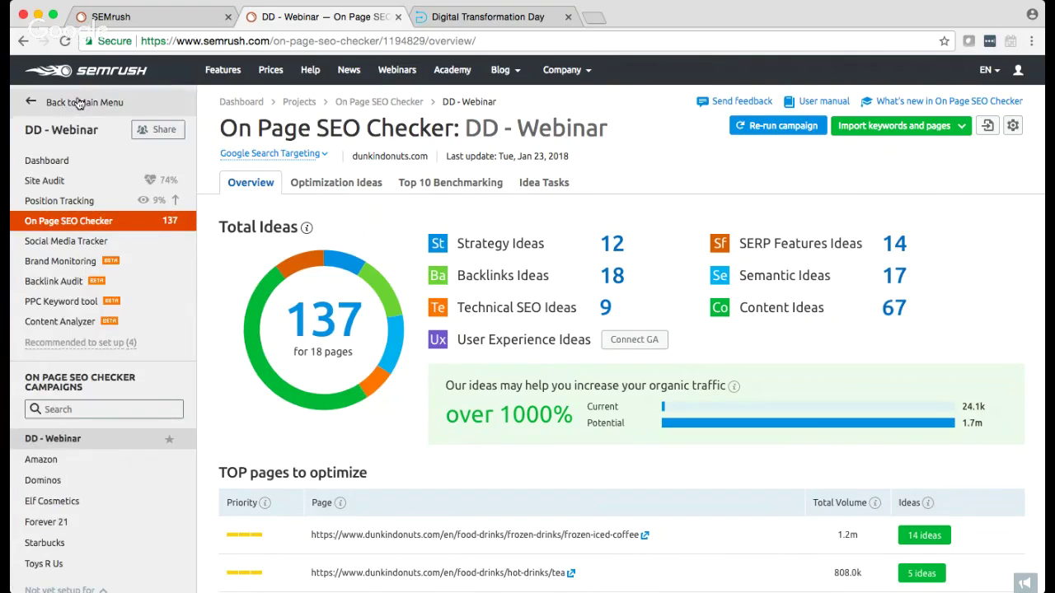
Look through the full list of SEMrush tools once more and go back to the DD - Webinar On Page SEO Checker navigation.
click(78, 102)
scroll(124, 243, down, 2)
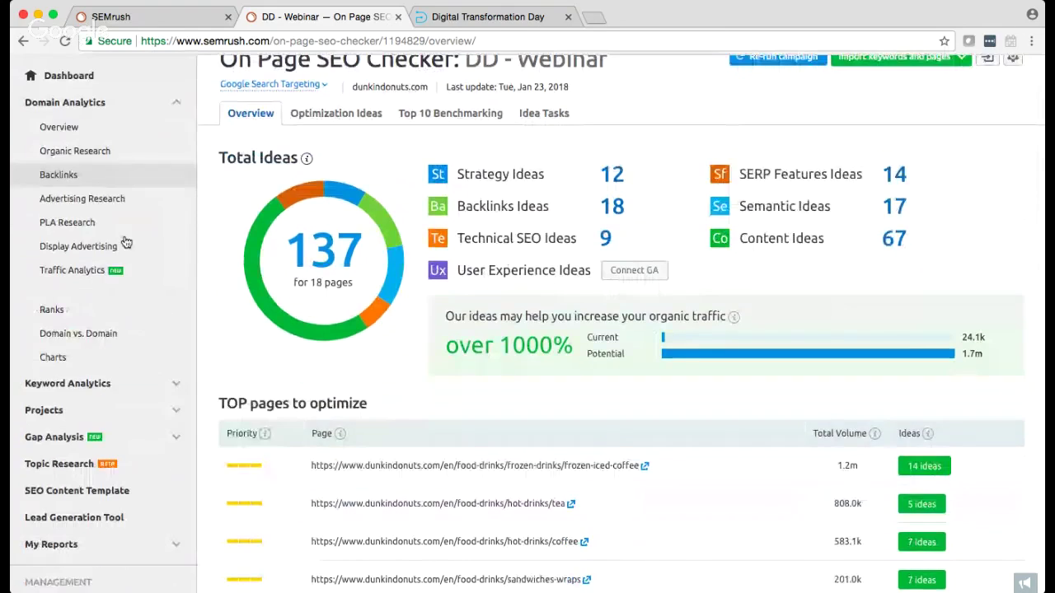
scroll(124, 264, down, 4)
click(119, 270)
click(83, 348)
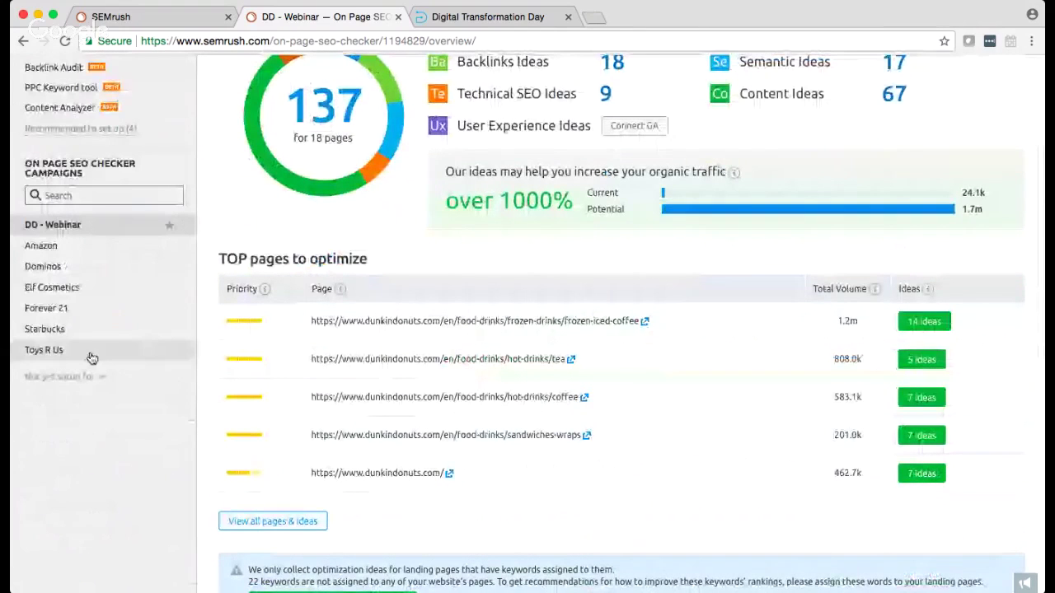
scroll(135, 169, up, 5)
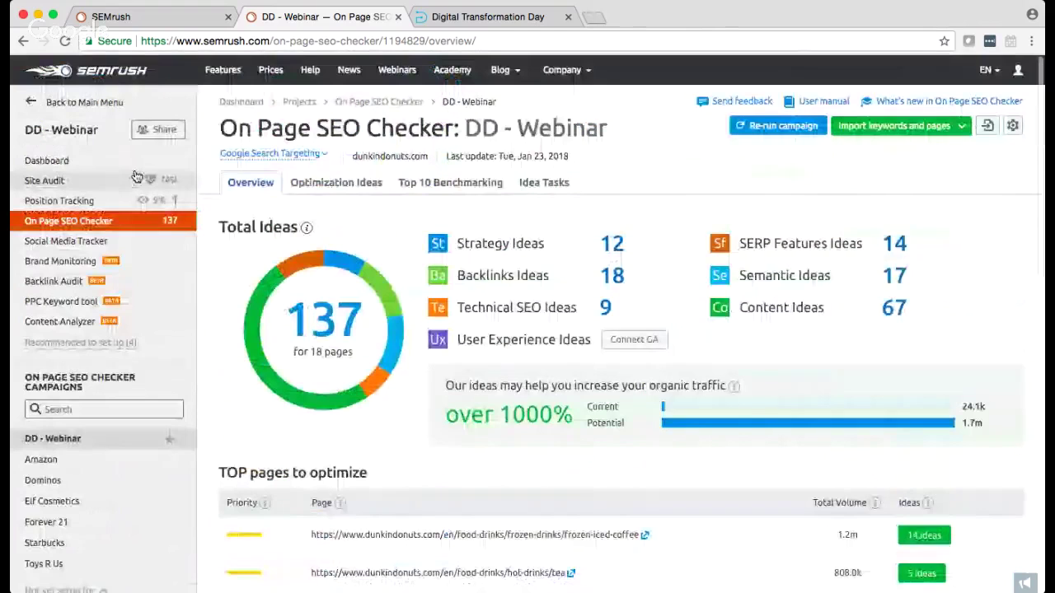
Open the DD - Webinar project dashboard, check its project settings options and look over the tool widgets.
click(80, 157)
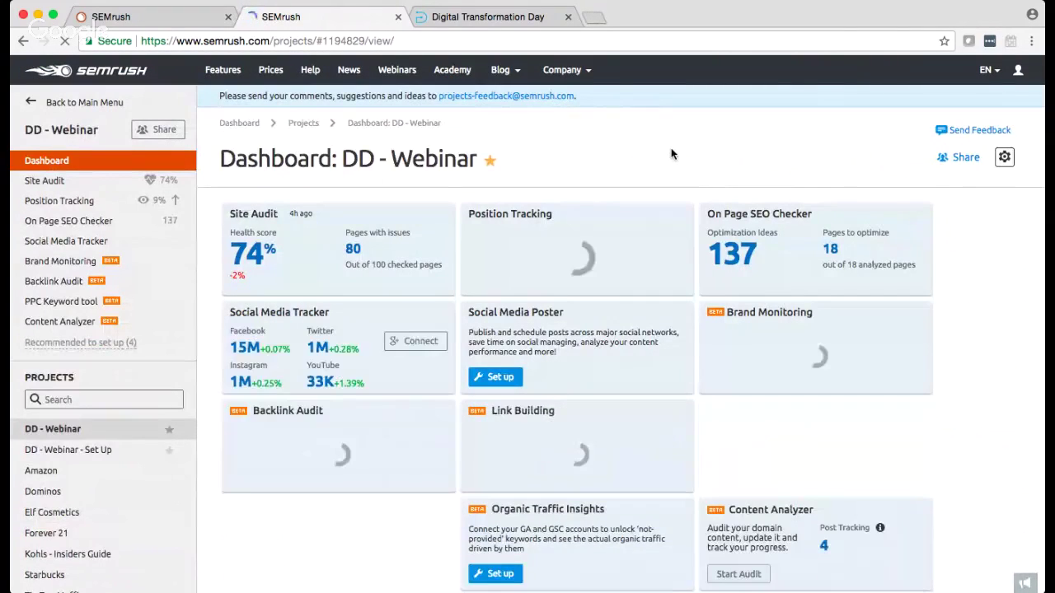
click(1005, 158)
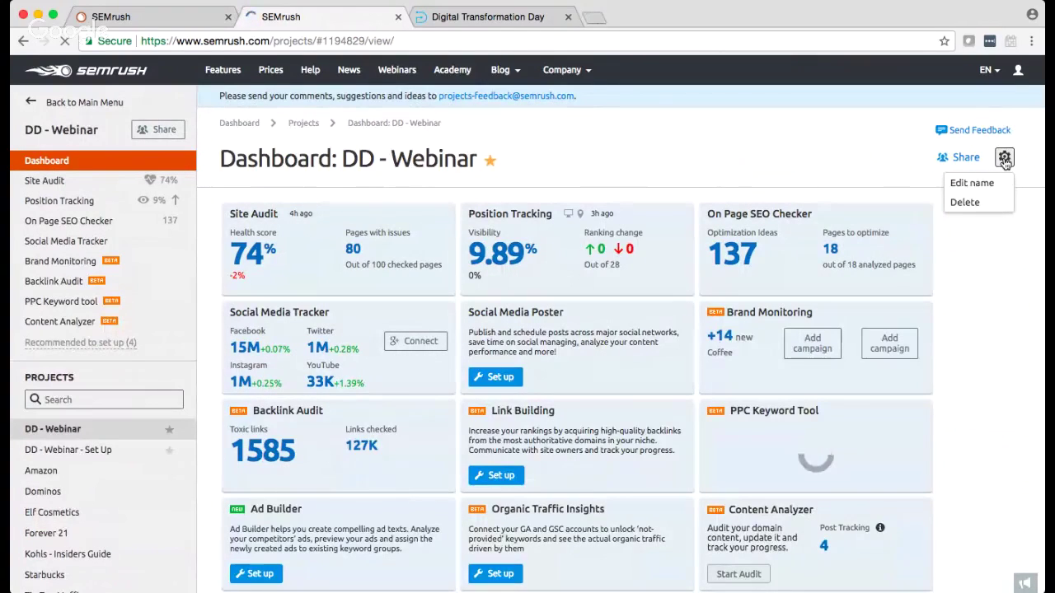
click(803, 145)
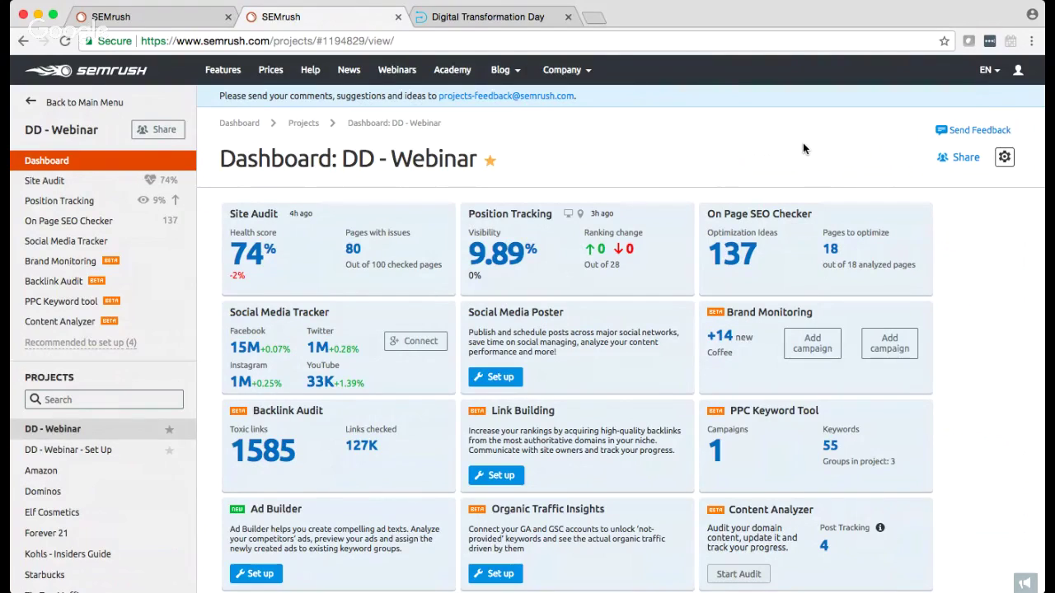
scroll(803, 148, down, 1)
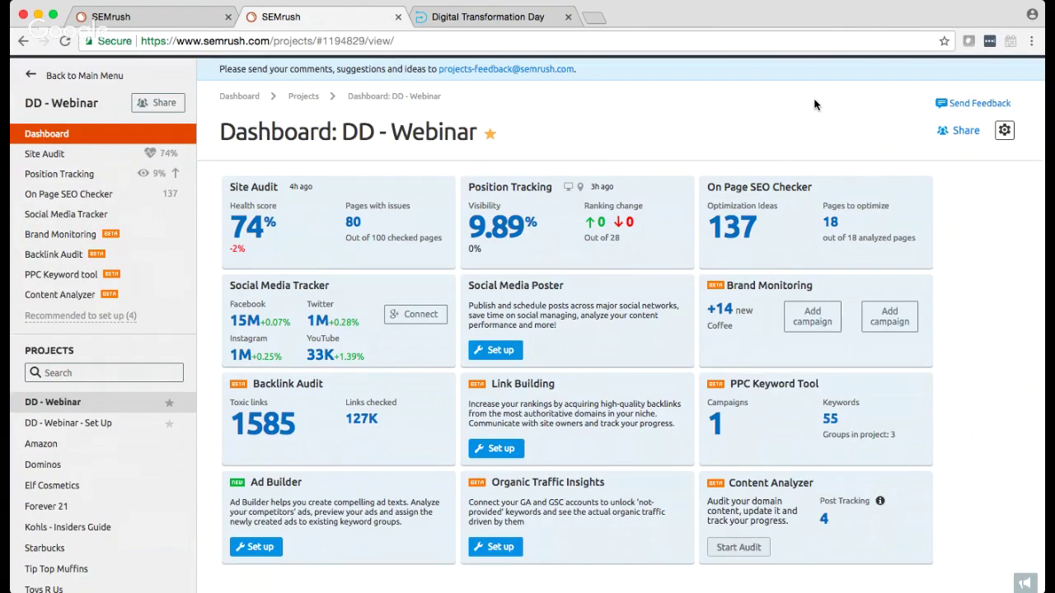
scroll(814, 105, down, 1)
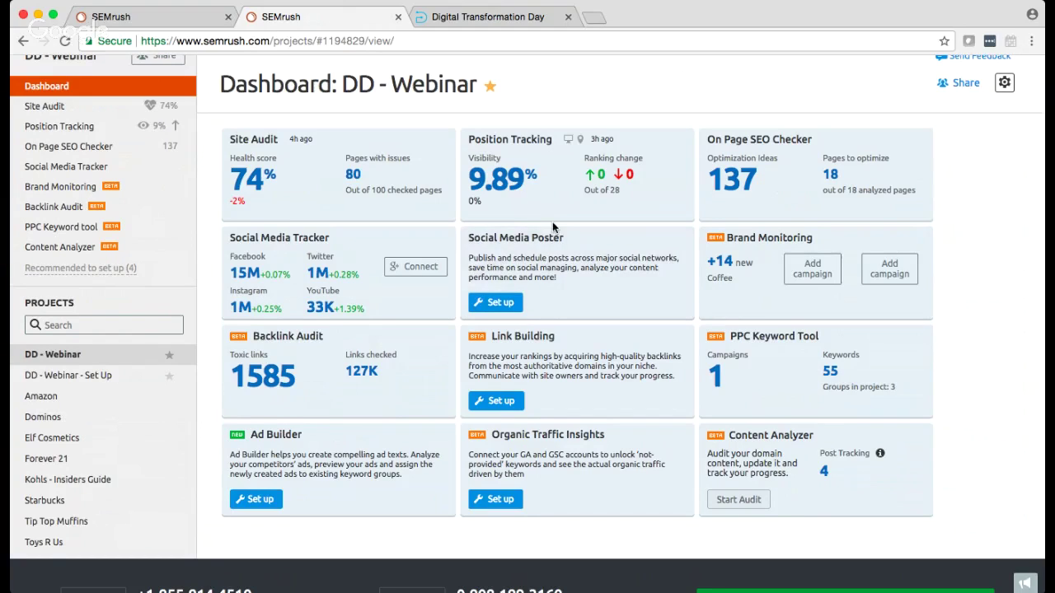
scroll(552, 227, up, 2)
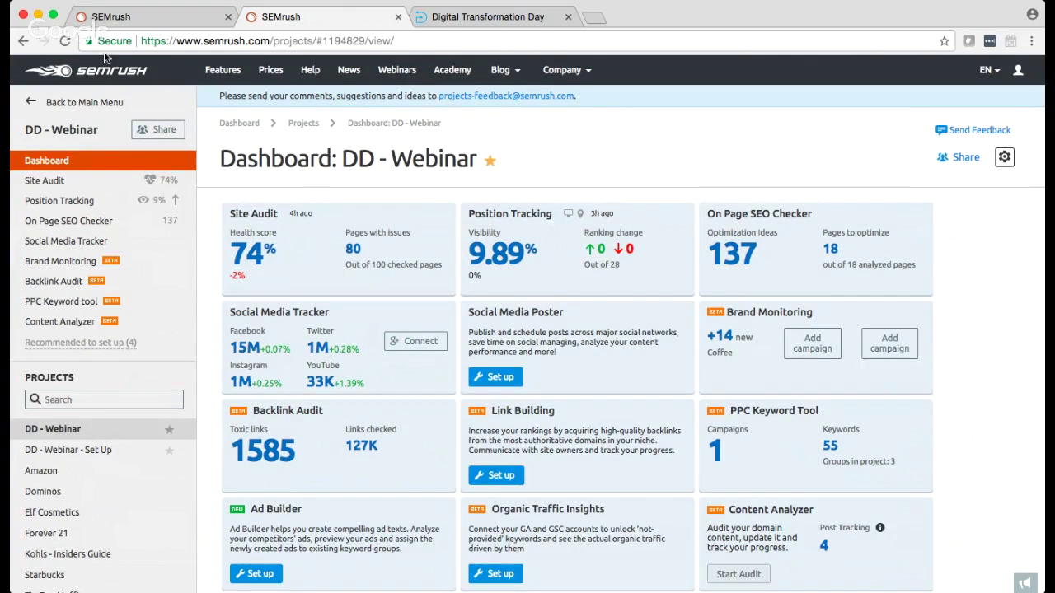
View the upcoming SEMrush webinars page and return to the main SEMrush dashboard.
click(111, 102)
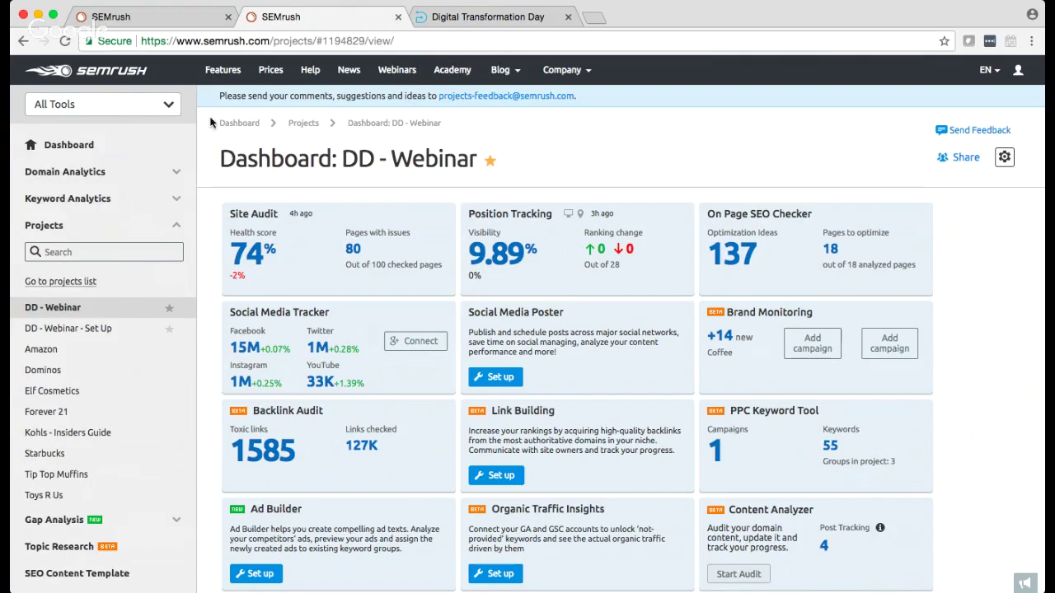
click(419, 82)
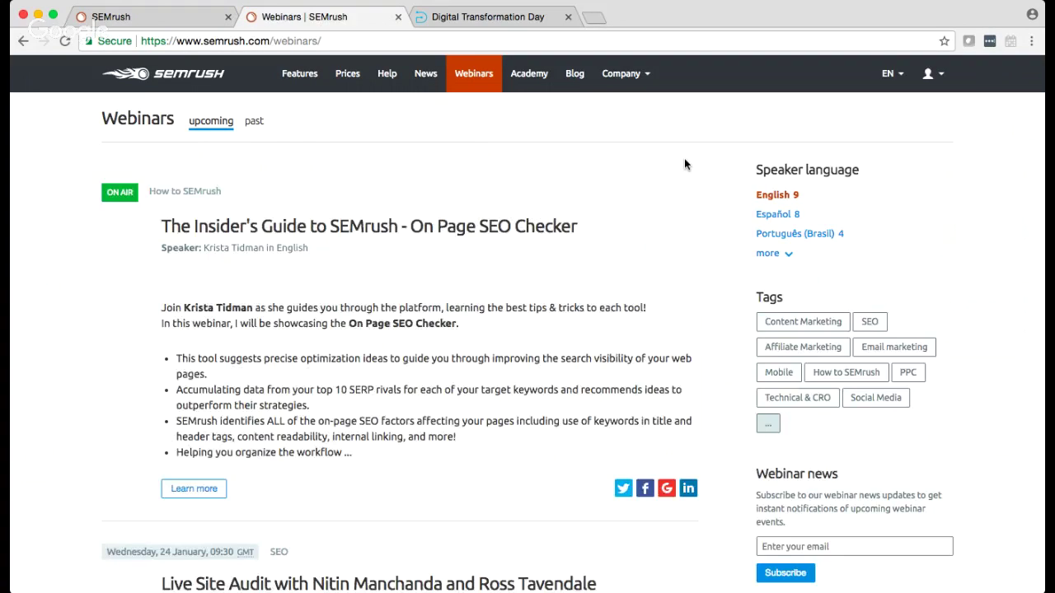
click(190, 83)
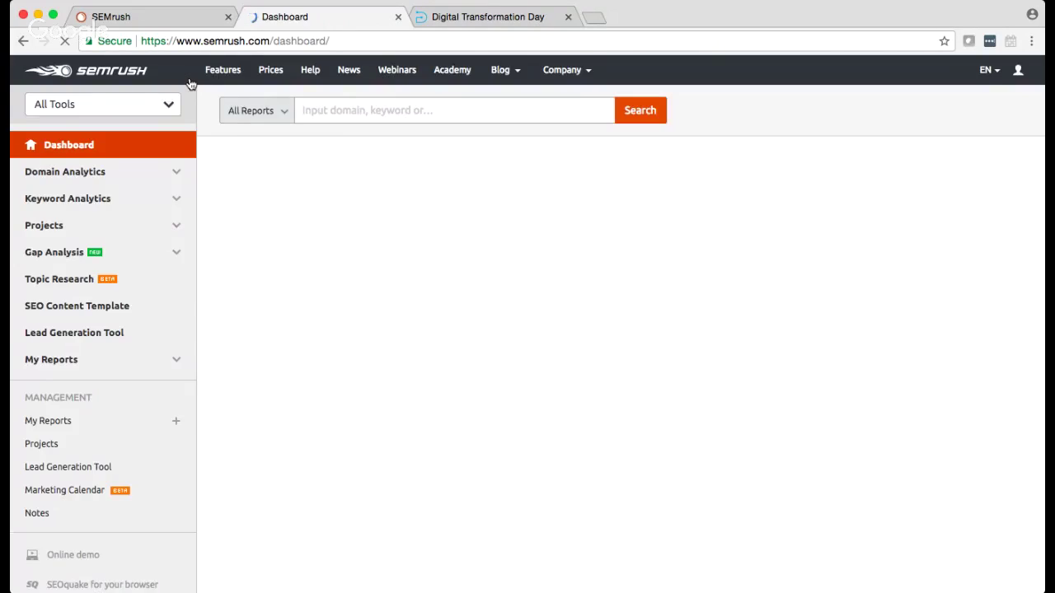
Open the full list of projects with their tool summaries.
scroll(391, 120, down, 1)
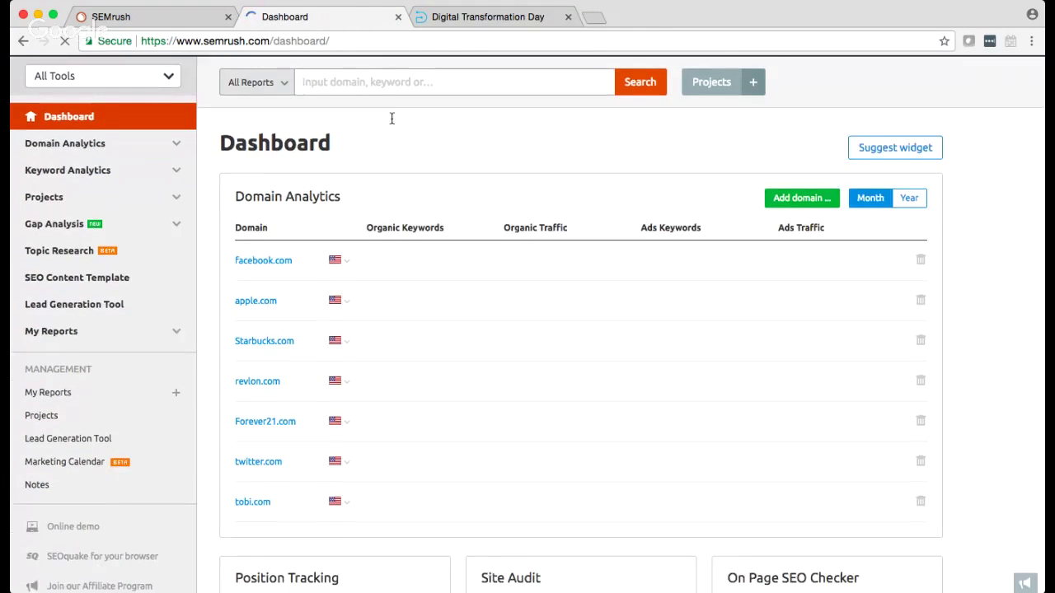
click(123, 199)
click(87, 260)
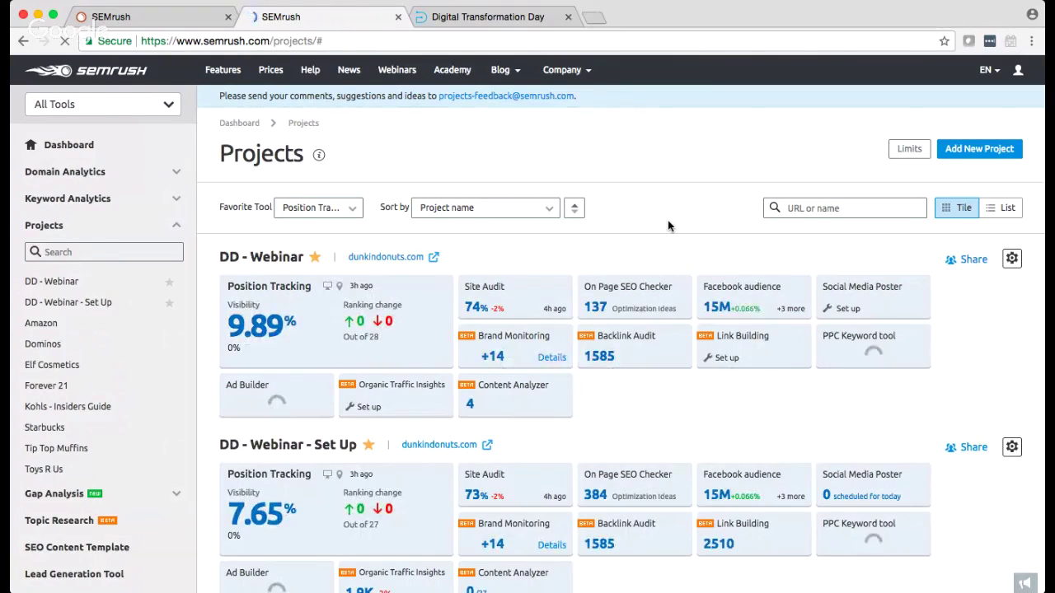
Go back to the main dashboard, highlight the US customer support phone number in the page footer, and return to the Domain Analytics table.
click(126, 83)
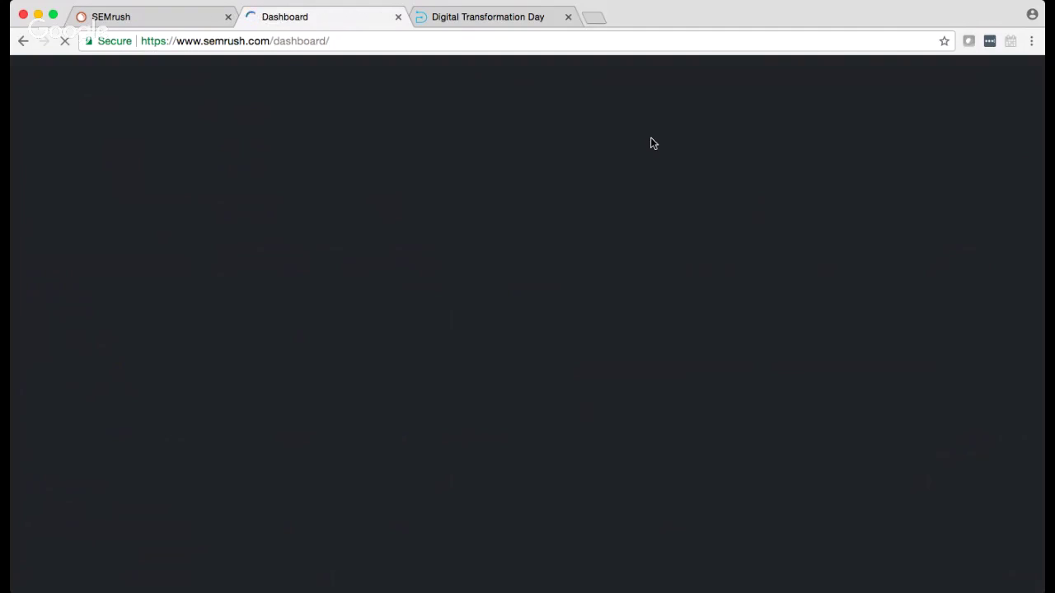
scroll(651, 144, down, 4)
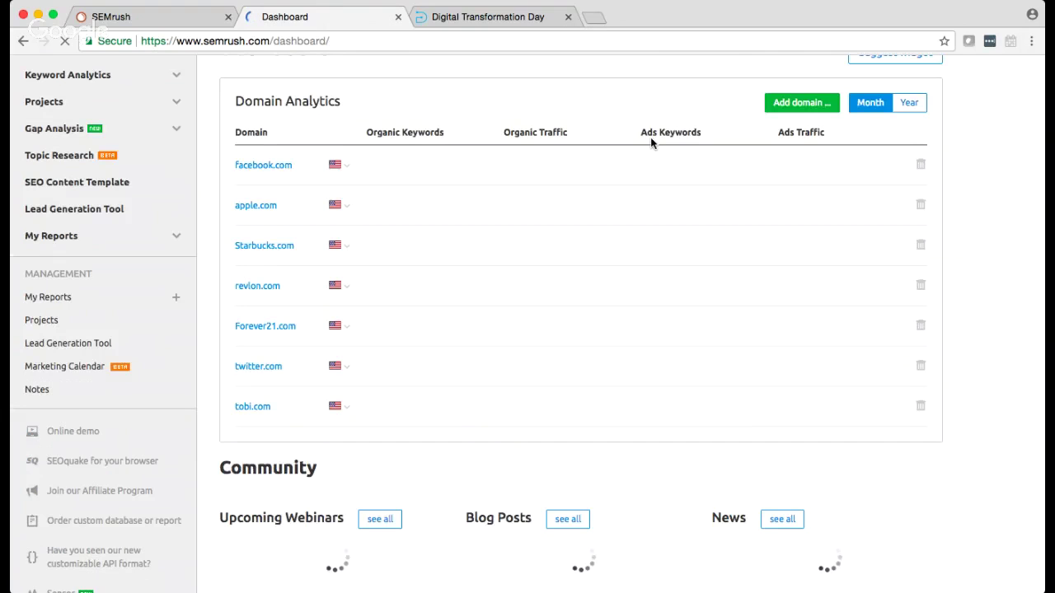
scroll(650, 143, down, 15)
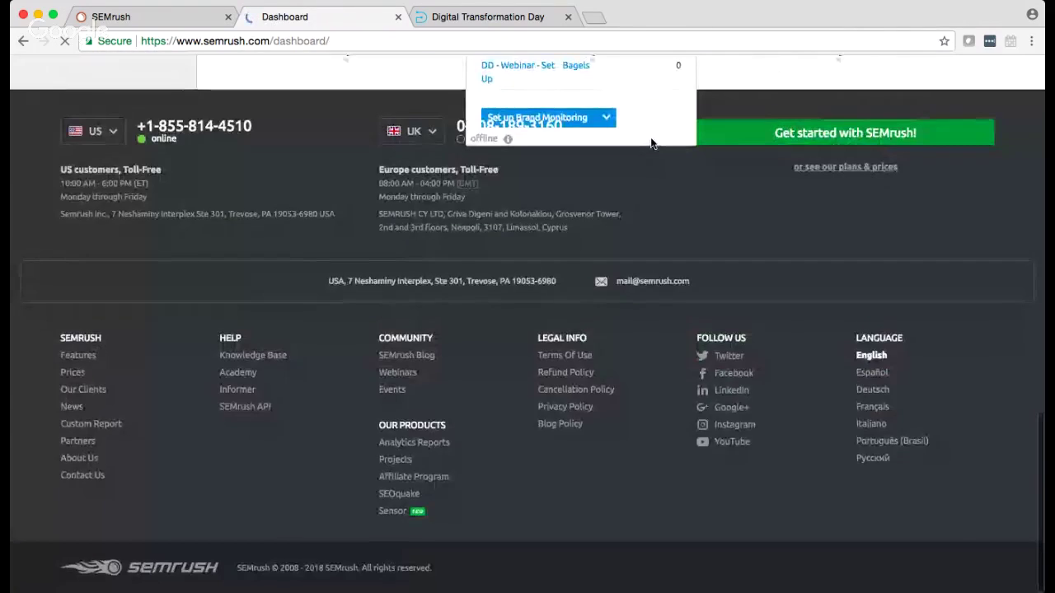
scroll(551, 179, up, 10)
scroll(643, 276, down, 10)
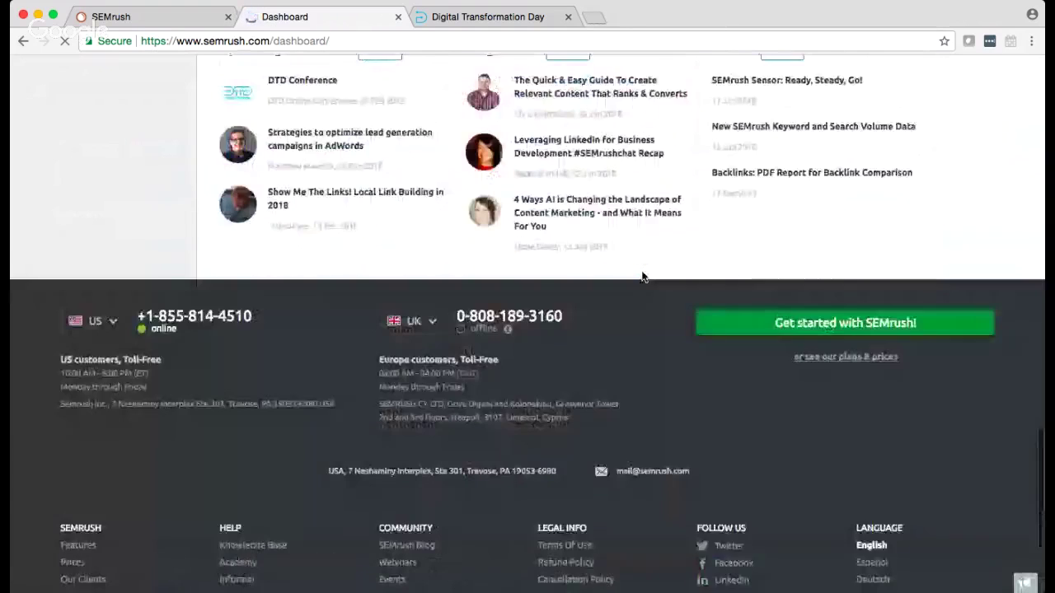
scroll(642, 287, up, 2)
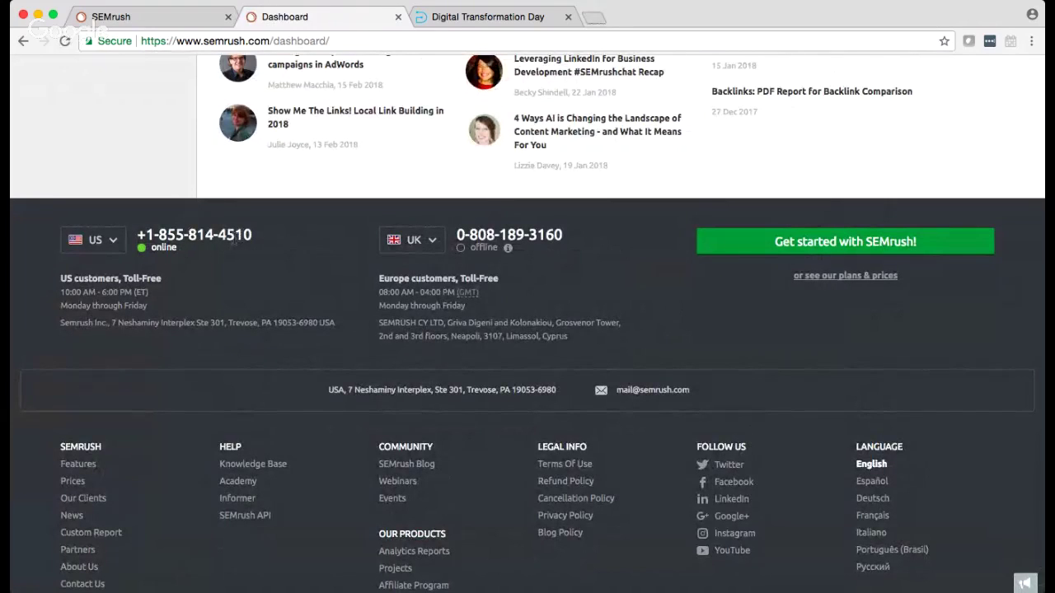
drag(281, 234, 136, 239)
click(204, 238)
scroll(204, 238, up, 2)
scroll(203, 237, up, 20)
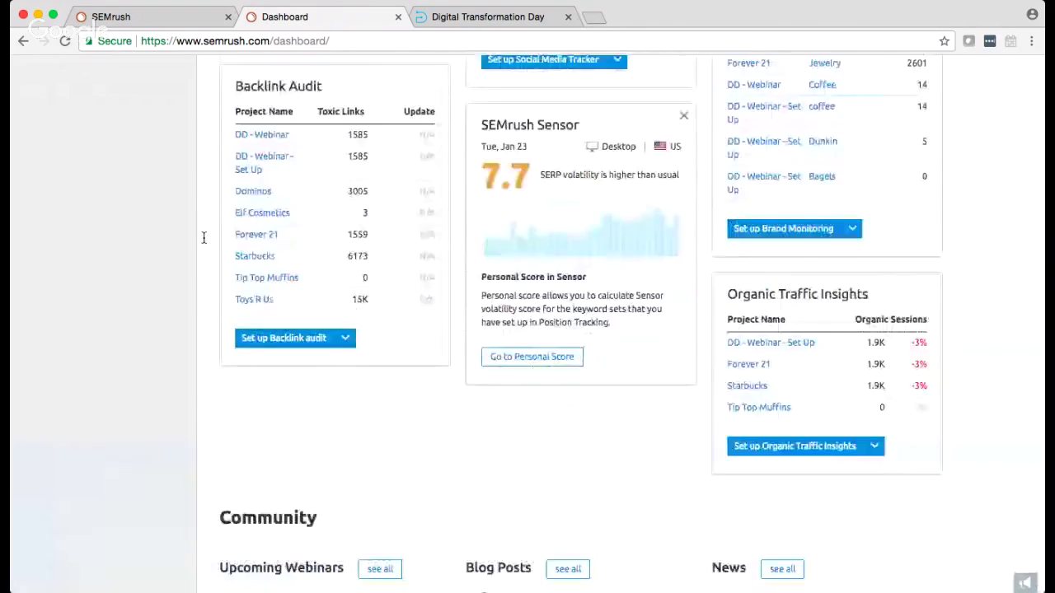
scroll(204, 237, up, 12)
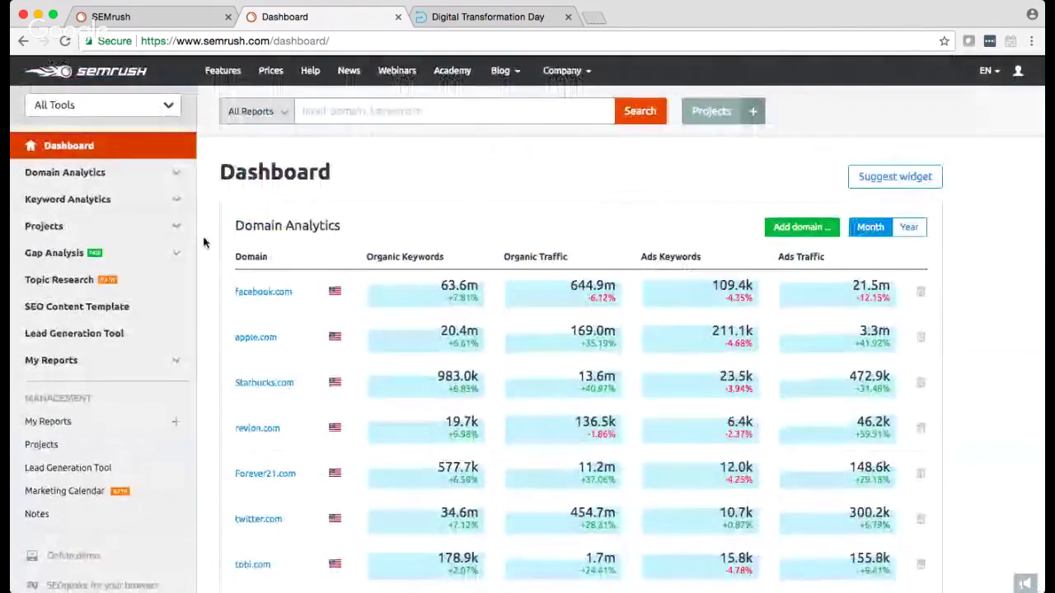